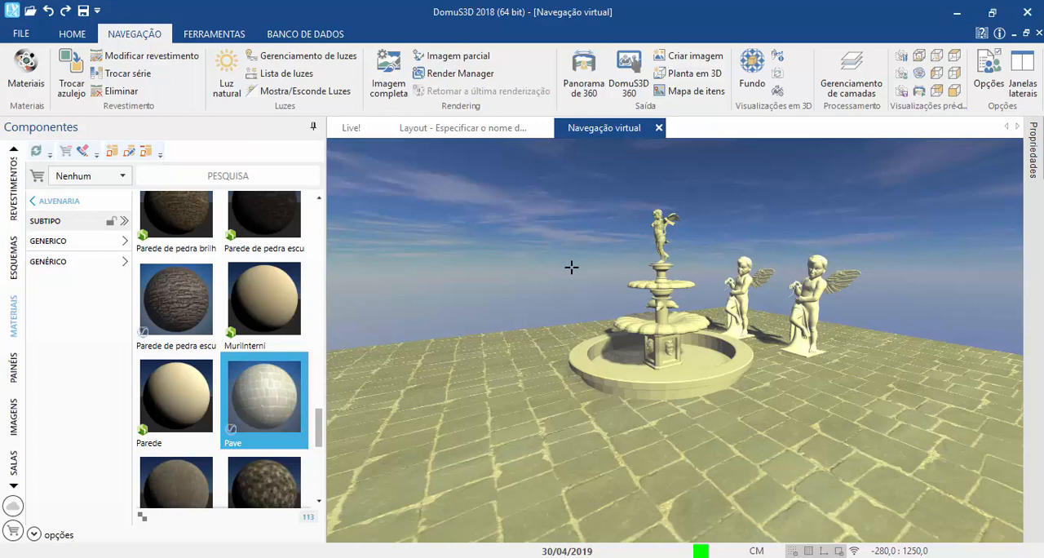
Step: Close the virtual navigation without saving the view and set the navigation quality to Super in the Navegação e Rendering options
left_click(658, 130)
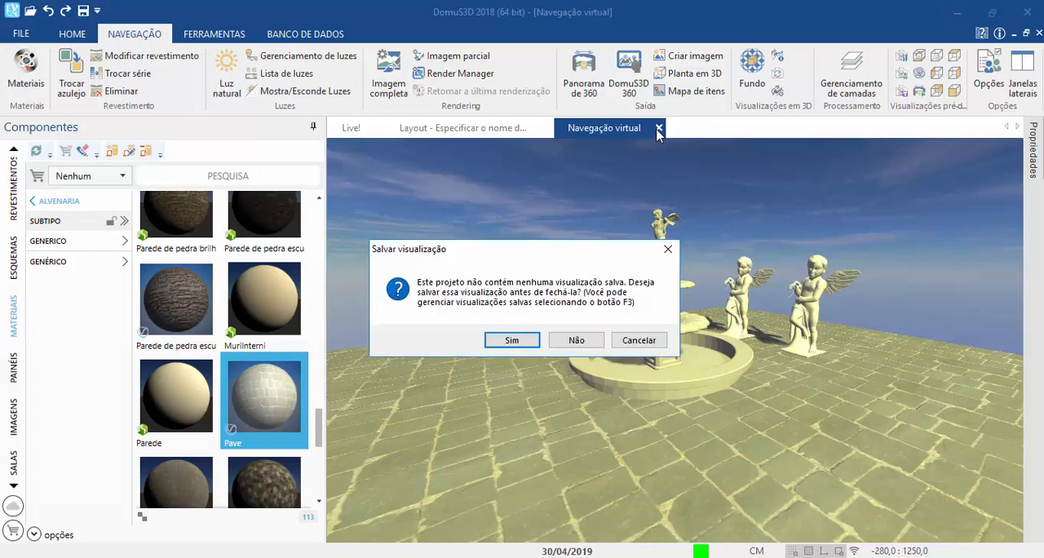
left_click(560, 340)
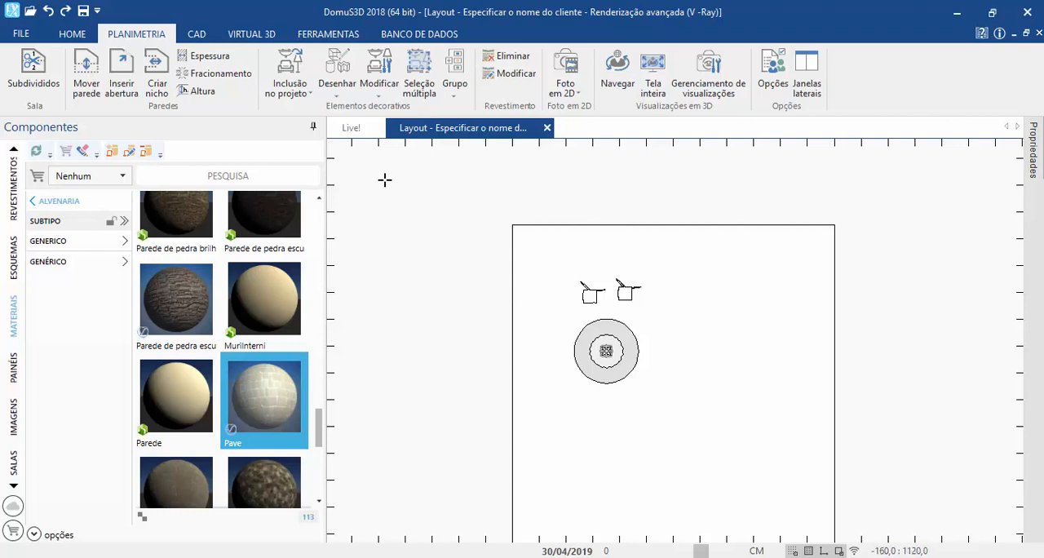
left_click(16, 36)
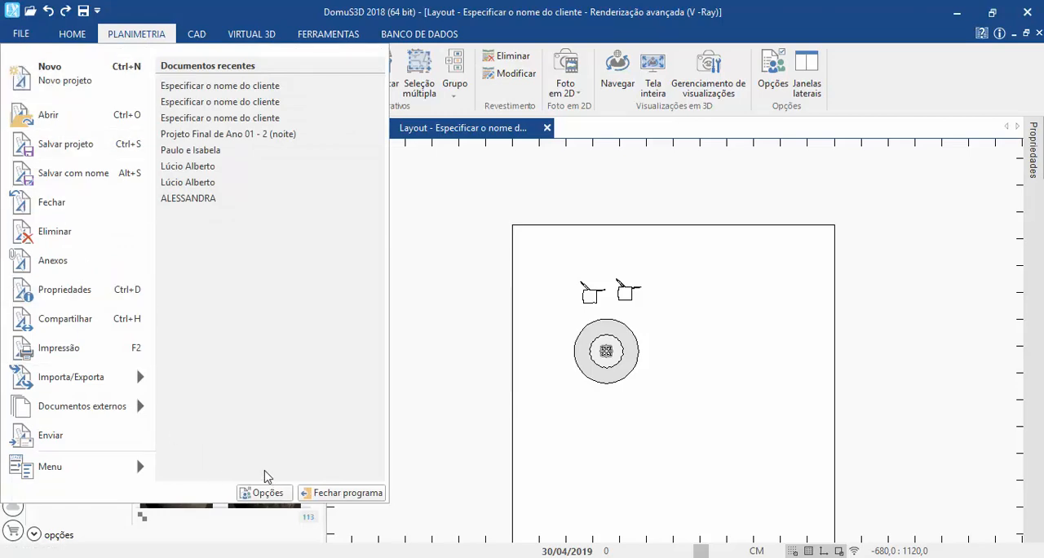
left_click(262, 493)
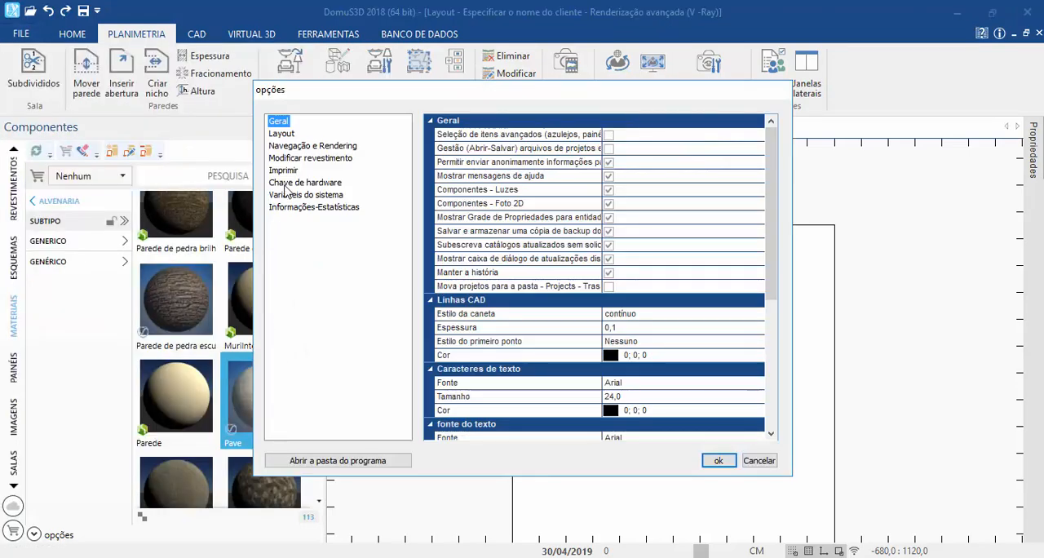
left_click(295, 146)
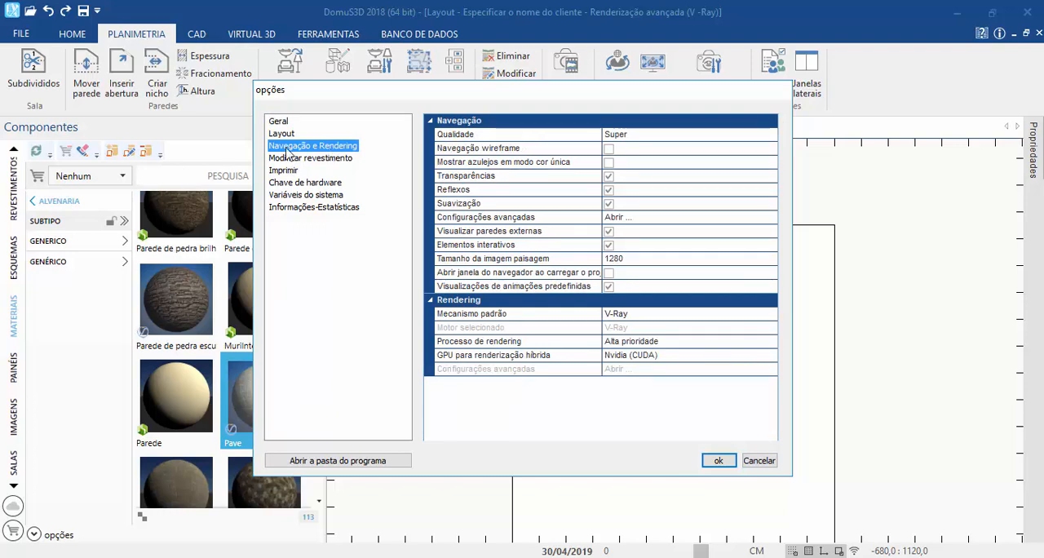
left_click(487, 137)
left_click(640, 136)
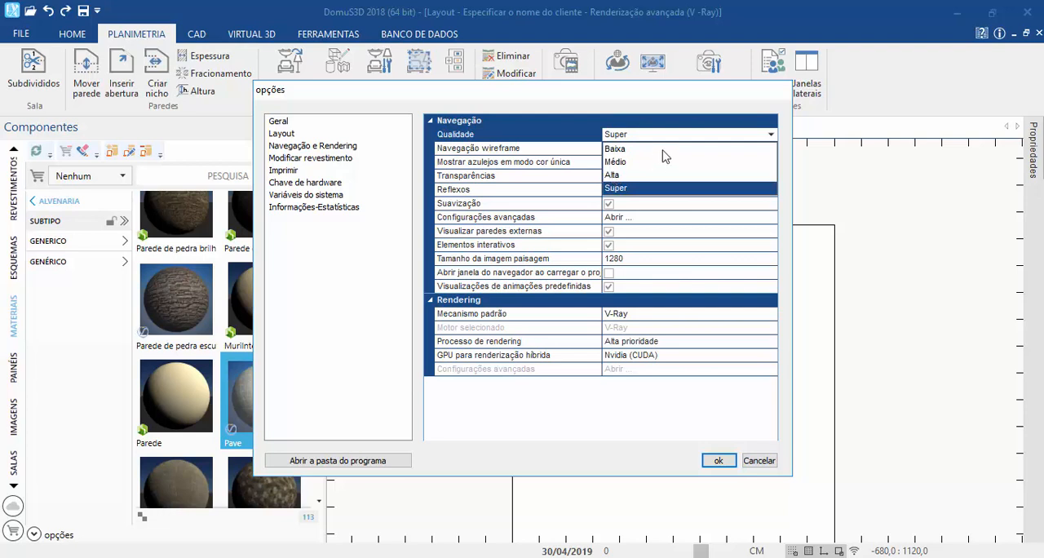
left_click(633, 189)
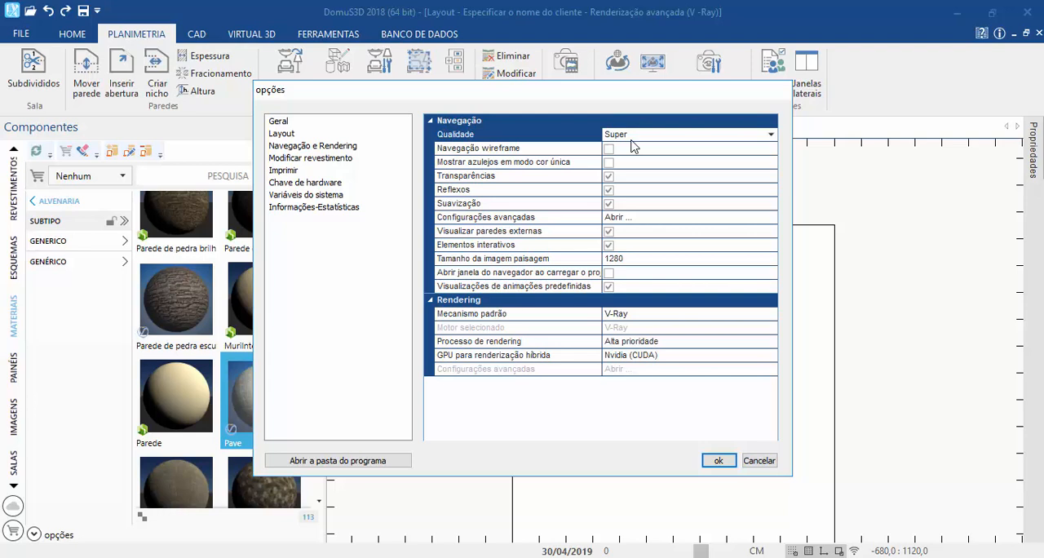
left_click(706, 462)
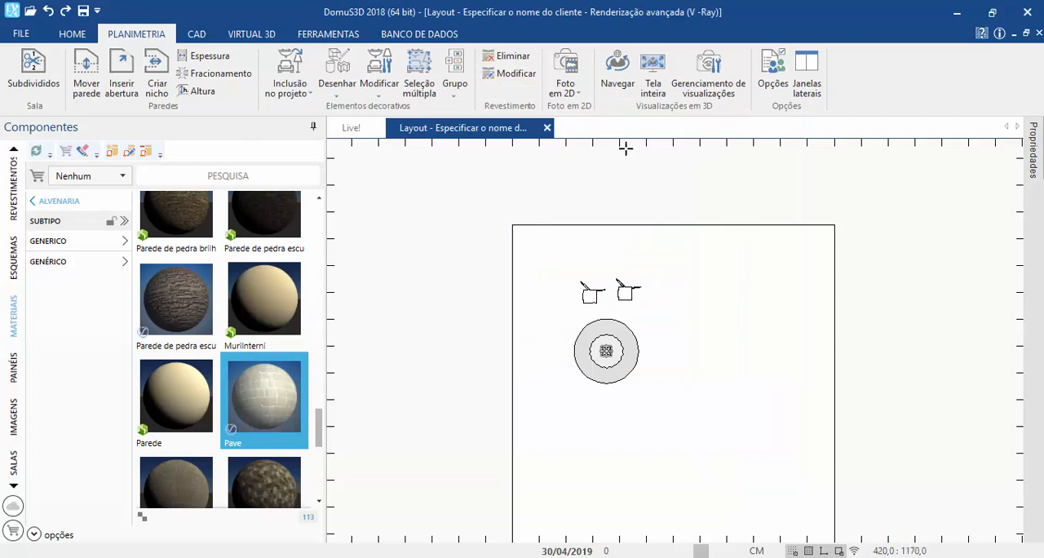
Step: Reopen the 3D navigation and open the natural light settings beside the scene, reviewing the solar and environment parameters
left_click(617, 79)
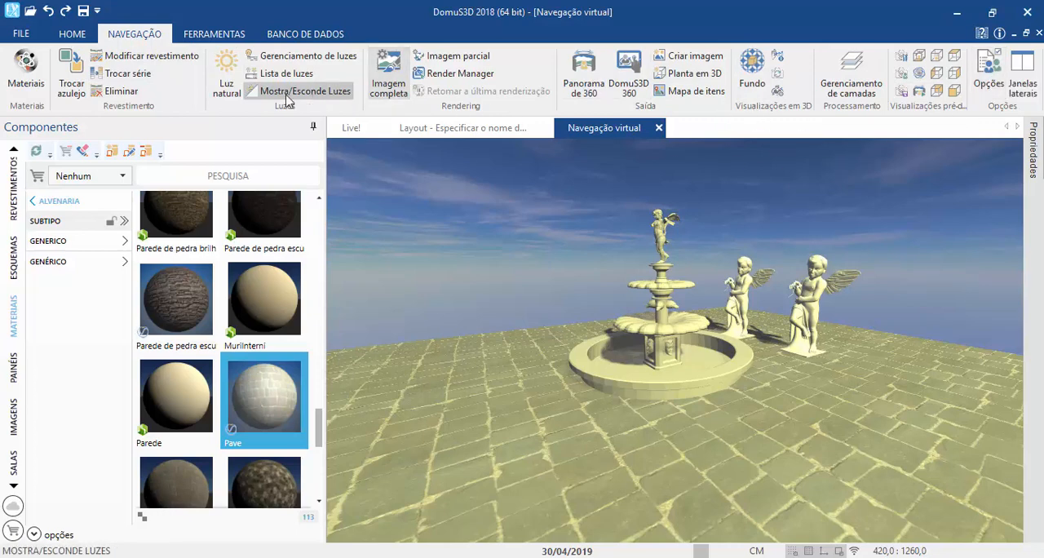
left_click(220, 96)
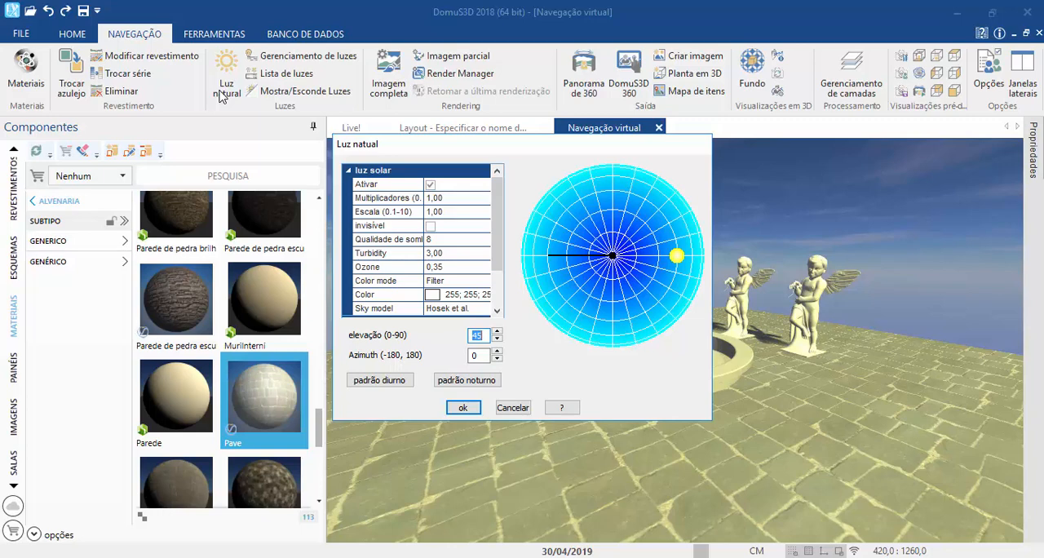
left_click_drag(383, 143, 58, 85)
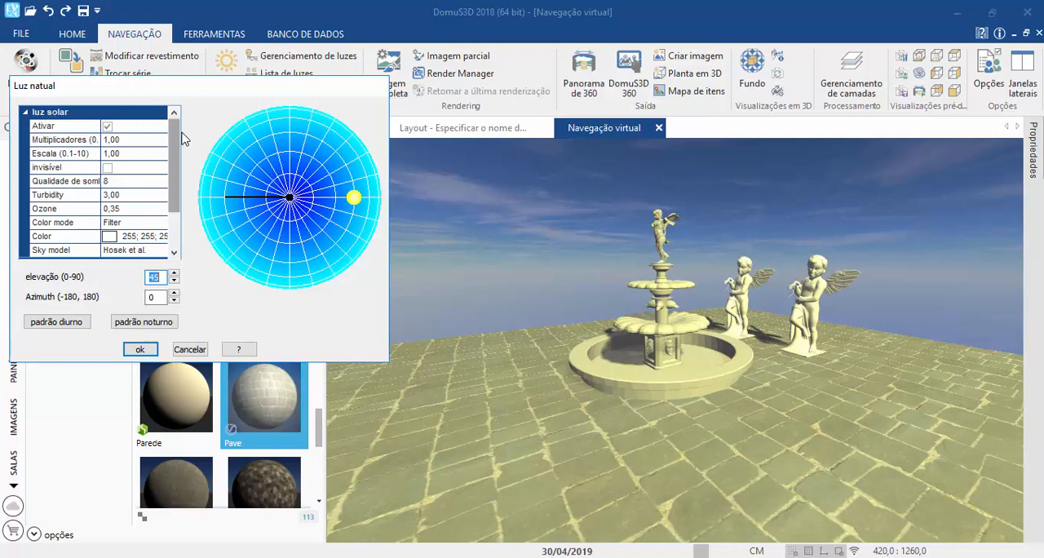
scroll(37, 196, "down", 1)
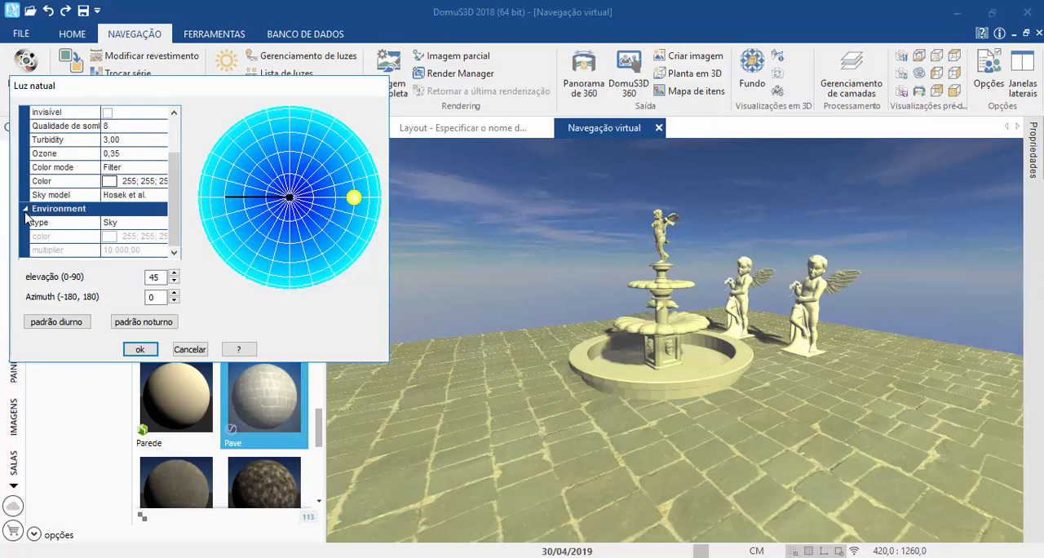
scroll(34, 210, "up", 1)
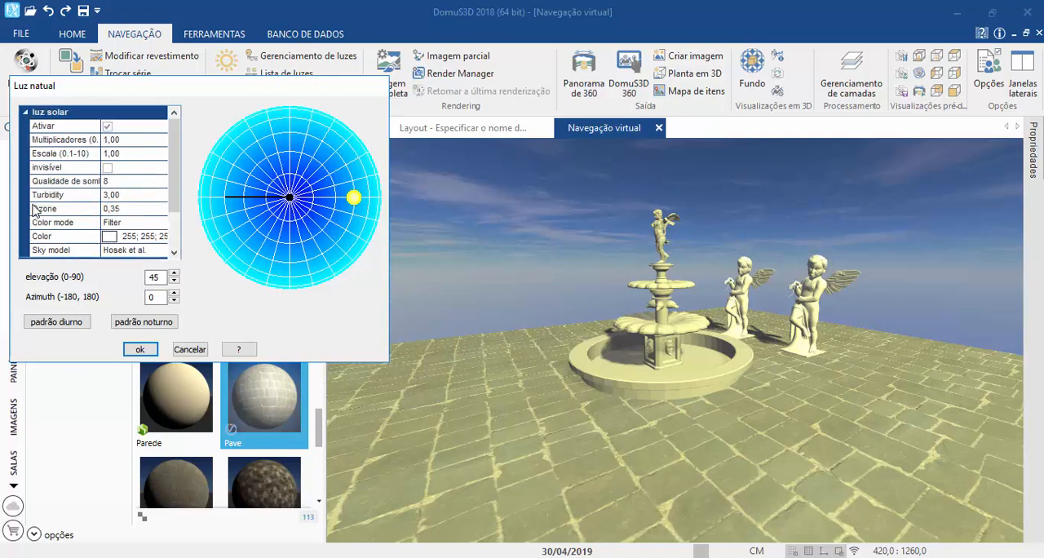
scroll(36, 211, "down", 1)
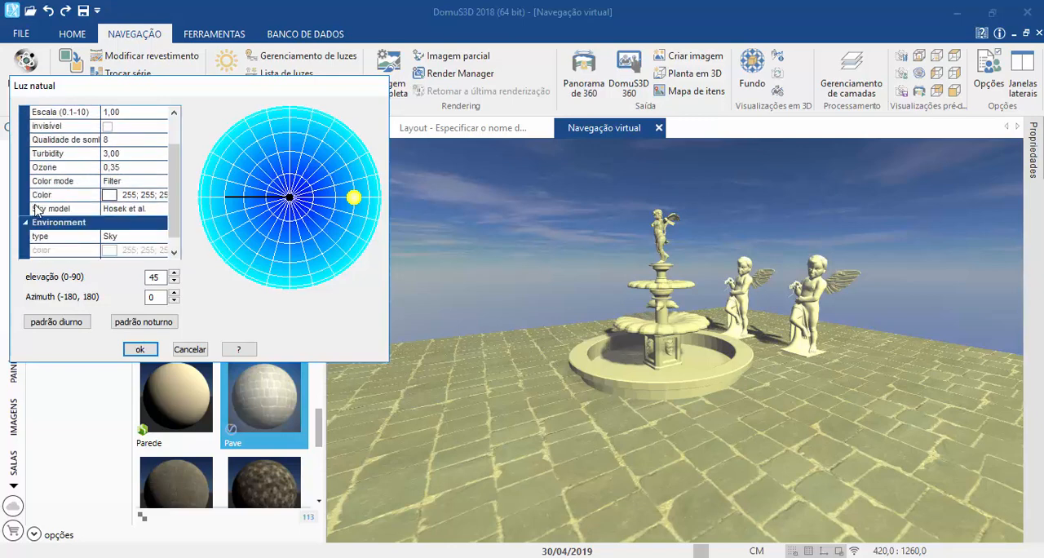
scroll(36, 211, "up", 1)
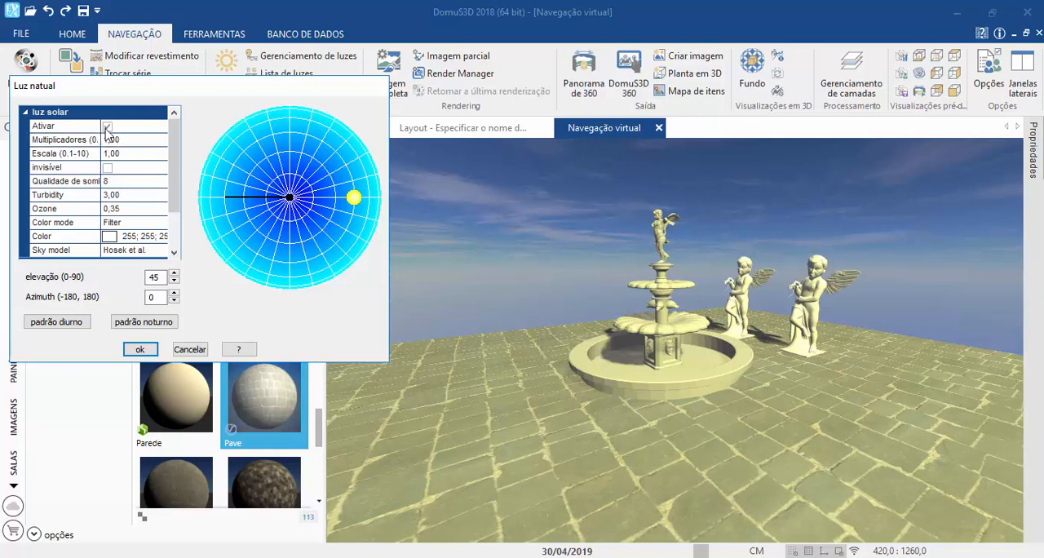
Step: Toggle the sunlight off and on to compare the scene with and without it, ending with it active
left_click(106, 128)
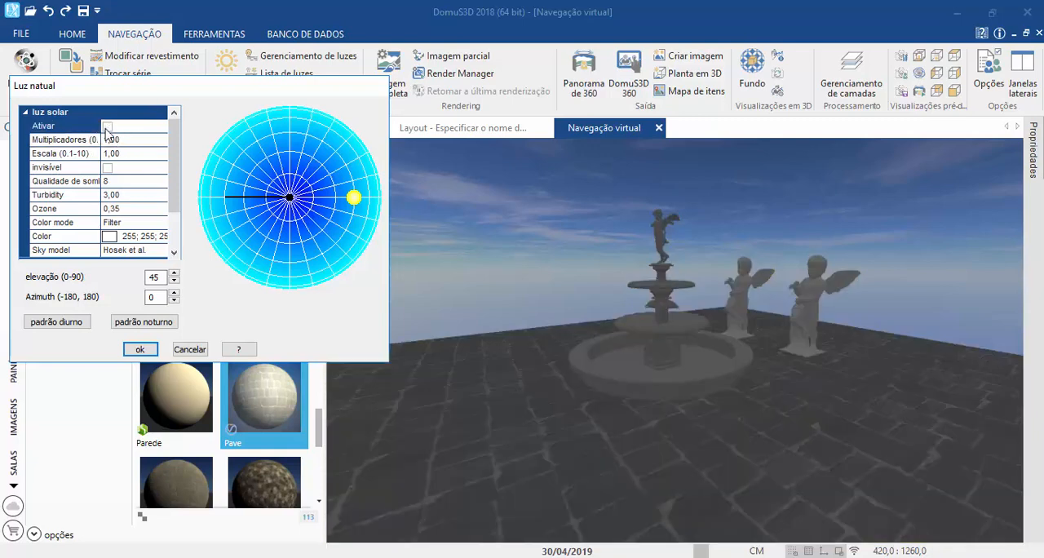
left_click(107, 128)
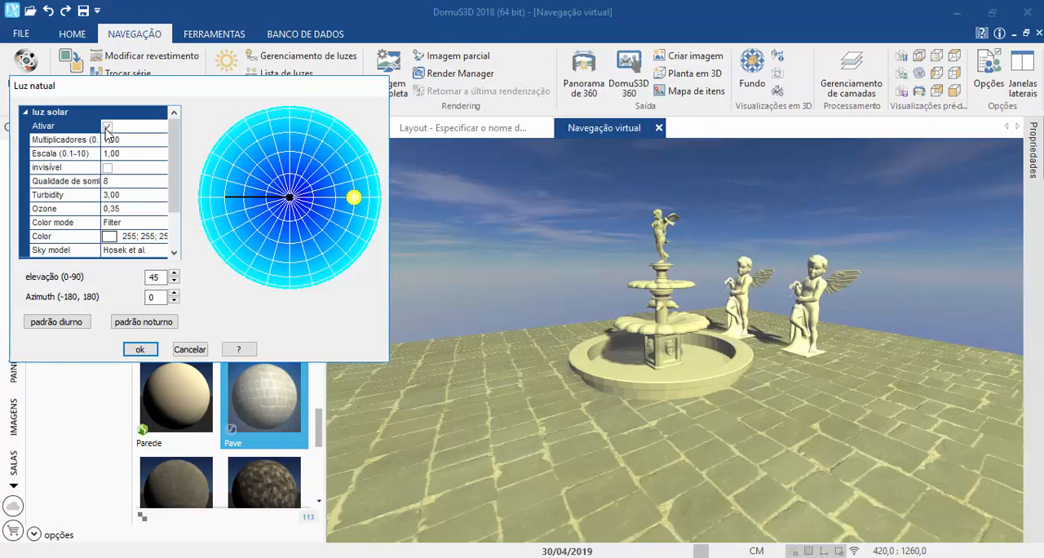
left_click(106, 128)
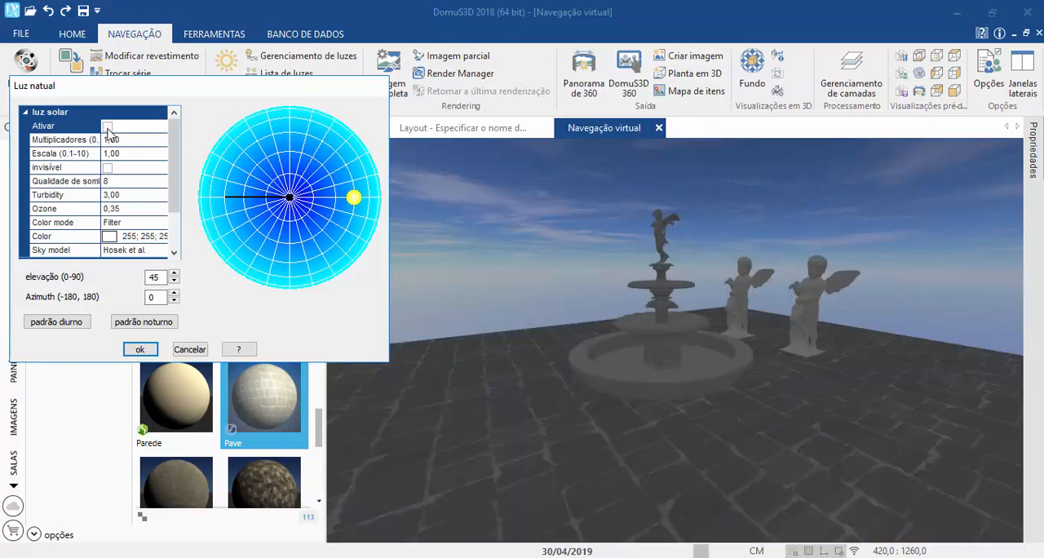
left_click(106, 128)
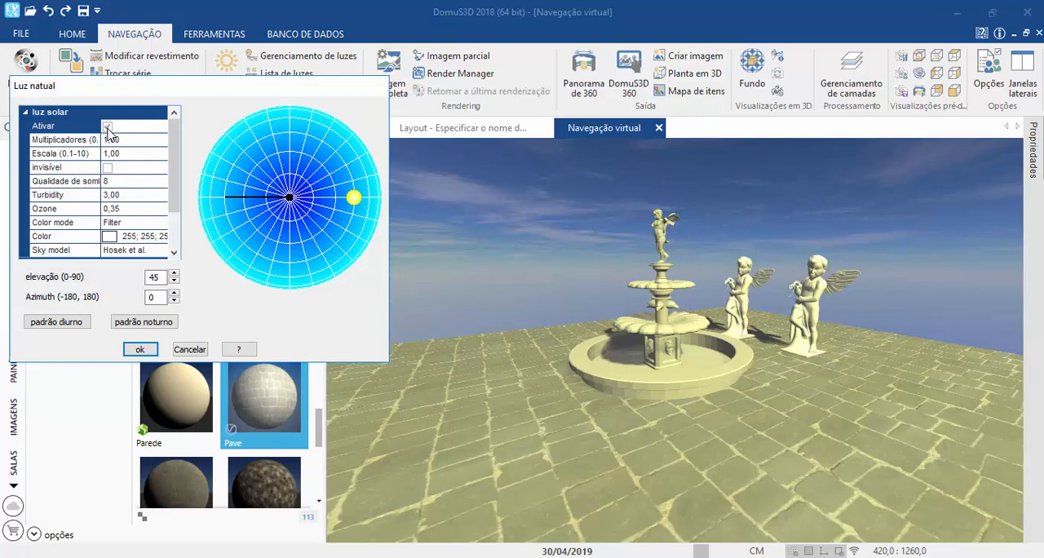
Step: Move the sun slightly outward on the sky dome to an elevation of 44
left_click(59, 142)
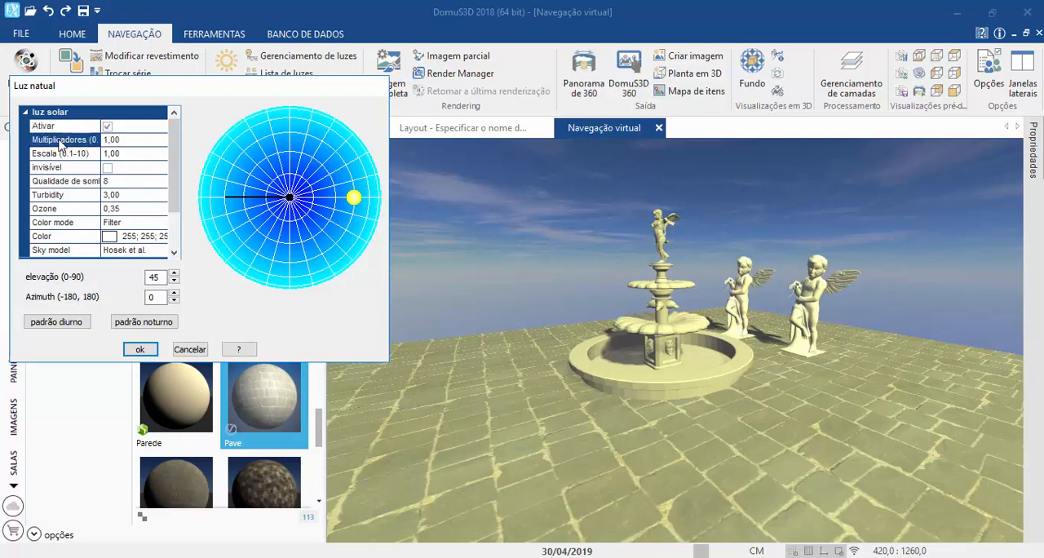
left_click(106, 143)
mouse_move(352, 199)
left_mouse_down()
mouse_move(345, 156)
mouse_move(321, 139)
mouse_move(248, 129)
mouse_move(230, 143)
mouse_move(240, 154)
mouse_move(240, 261)
mouse_move(256, 233)
mouse_move(288, 245)
mouse_move(322, 233)
mouse_move(356, 197)
left_mouse_up()
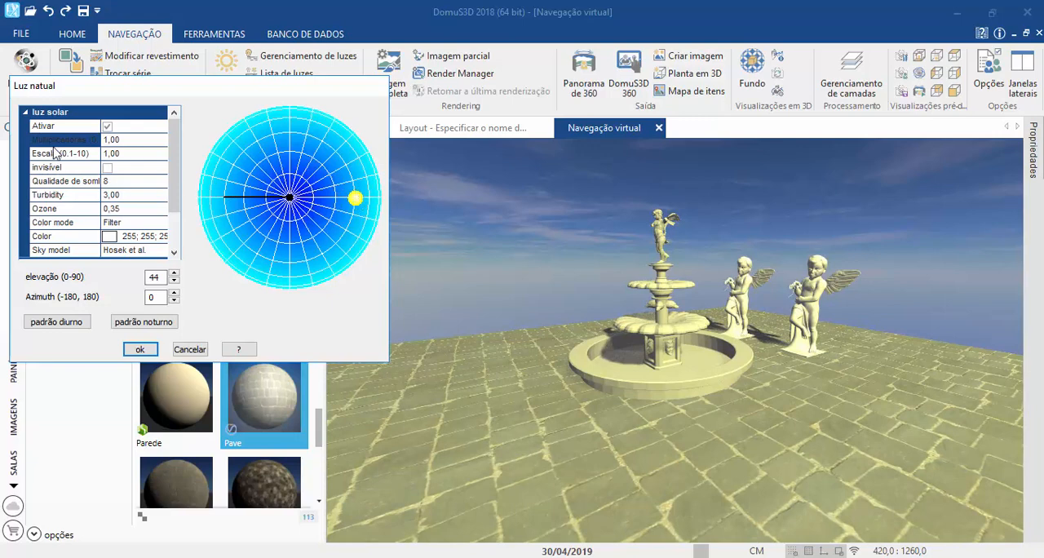
left_click(356, 201)
Step: Try a sunlight multiplier of 0,25 and restore it to 1,00
left_click(137, 145)
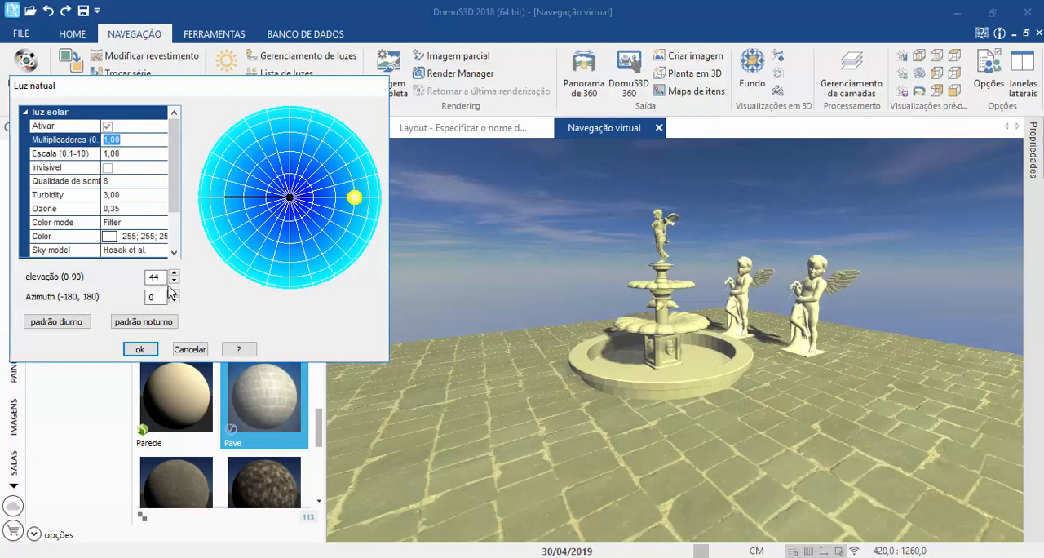
type("1,")
key("BackSpace")
key("BackSpace")
type("0")
type(",")
type("2")
type("5")
key("BackSpace")
key("BackSpace")
key("BackSpace")
key("BackSpace")
type("1,00")
Step: Try a sunlight scale of 0,1 and set it back to 1,0
left_click(57, 157)
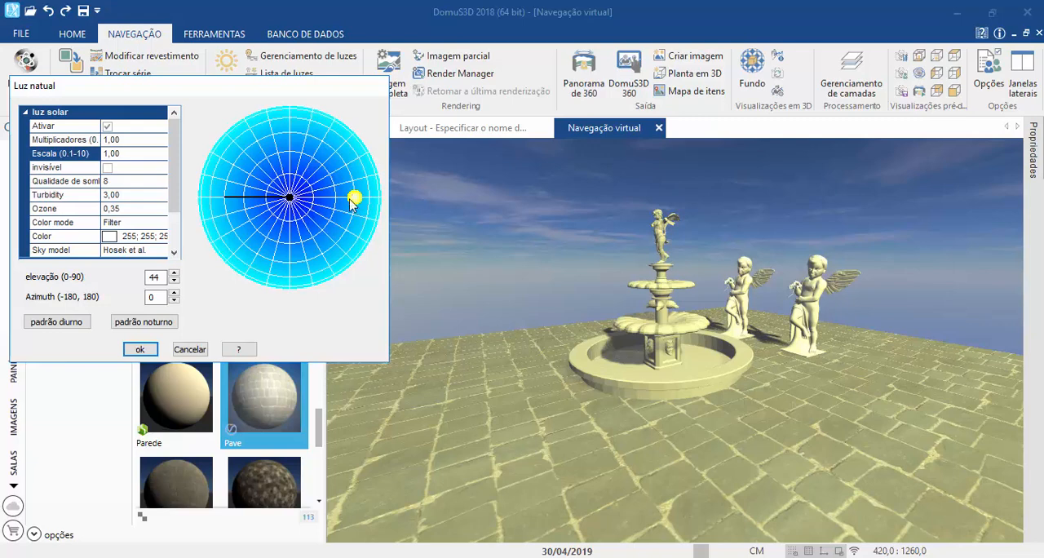
mouse_move(123, 152)
left_mouse_down()
mouse_move(102, 157)
mouse_move(113, 168)
mouse_move(54, 168)
left_mouse_up()
type("1,")
key("BackSpace")
type("0")
left_click_drag(118, 160, 101, 156)
key("BackSpace")
type("0,12")
key("BackSpace")
left_click_drag(122, 154, 94, 155)
type("1,0")
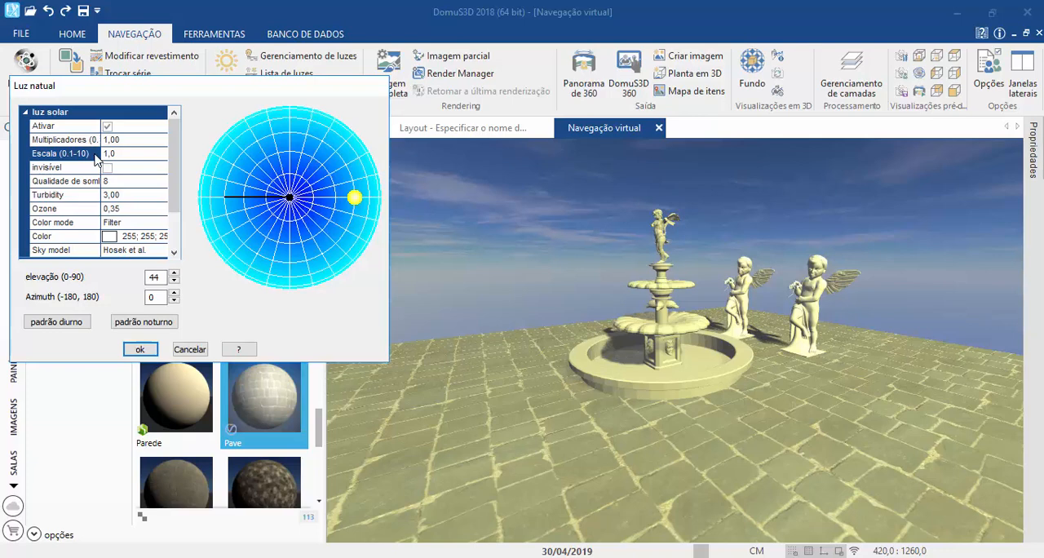
Step: Try the invisible option for the sun
left_click(44, 169)
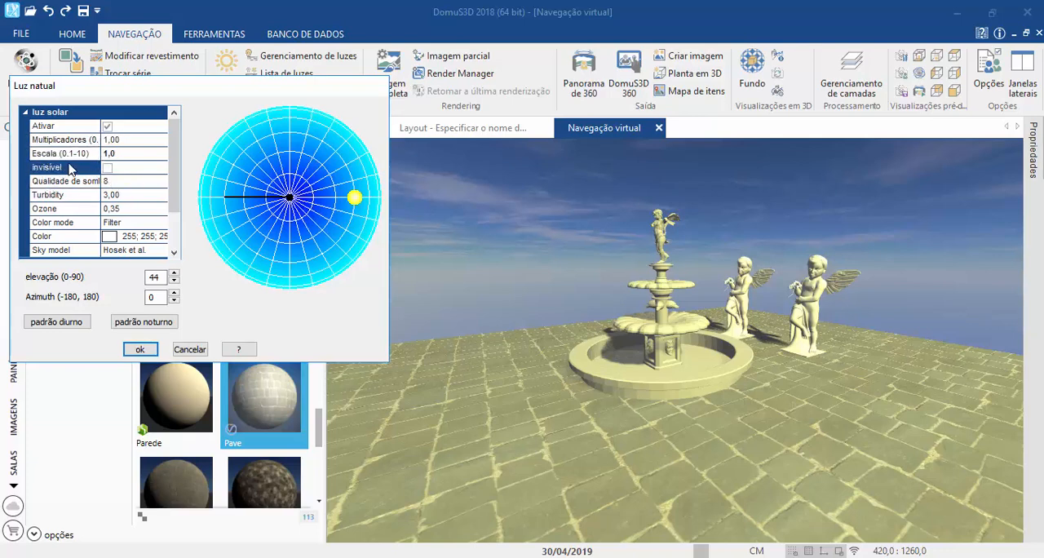
left_click(49, 155)
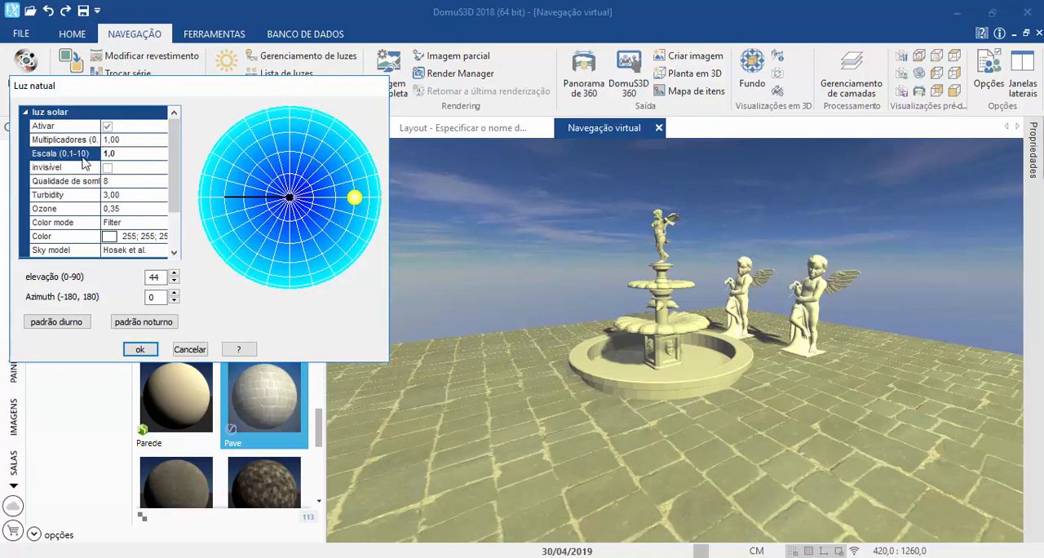
left_click(46, 169)
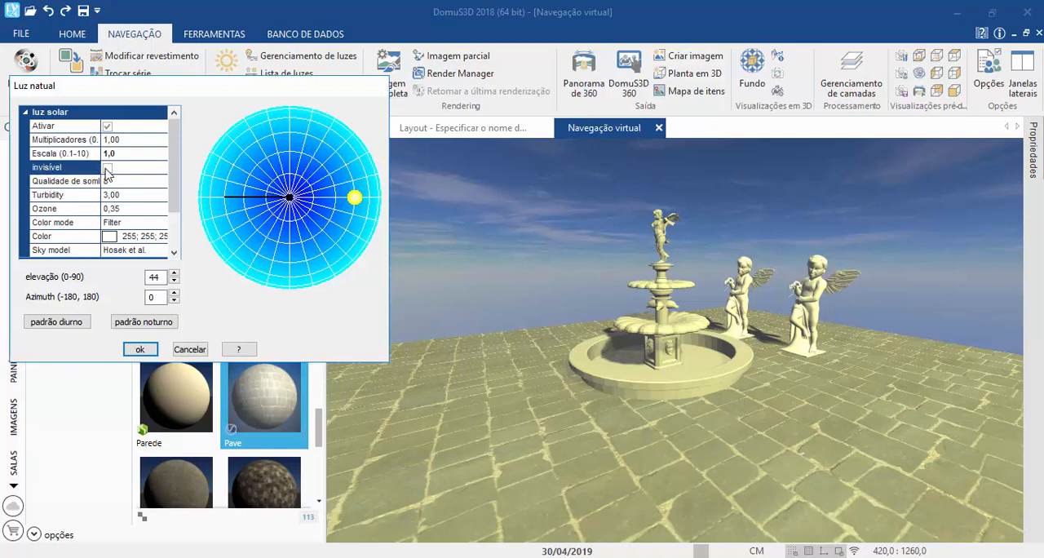
left_click(107, 169)
Step: Move the sun around the sky dome to test shadow directions, placing it at elevation 59 and azimuth 120
left_click(50, 186)
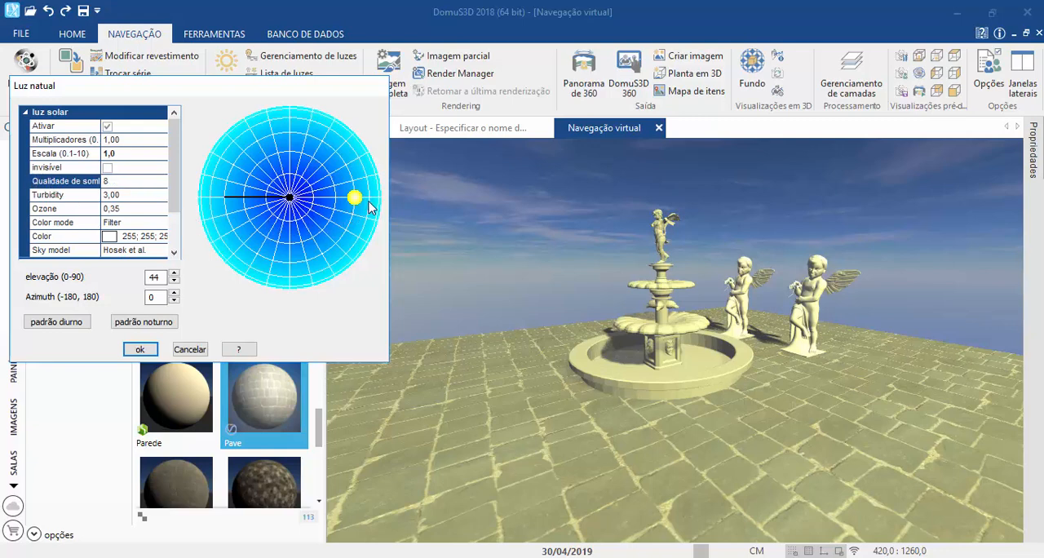
mouse_move(350, 195)
left_mouse_down()
mouse_move(349, 209)
mouse_move(359, 161)
mouse_move(327, 135)
mouse_move(253, 258)
mouse_move(322, 256)
mouse_move(351, 222)
mouse_move(361, 174)
mouse_move(329, 138)
mouse_move(323, 154)
mouse_move(332, 143)
left_mouse_up()
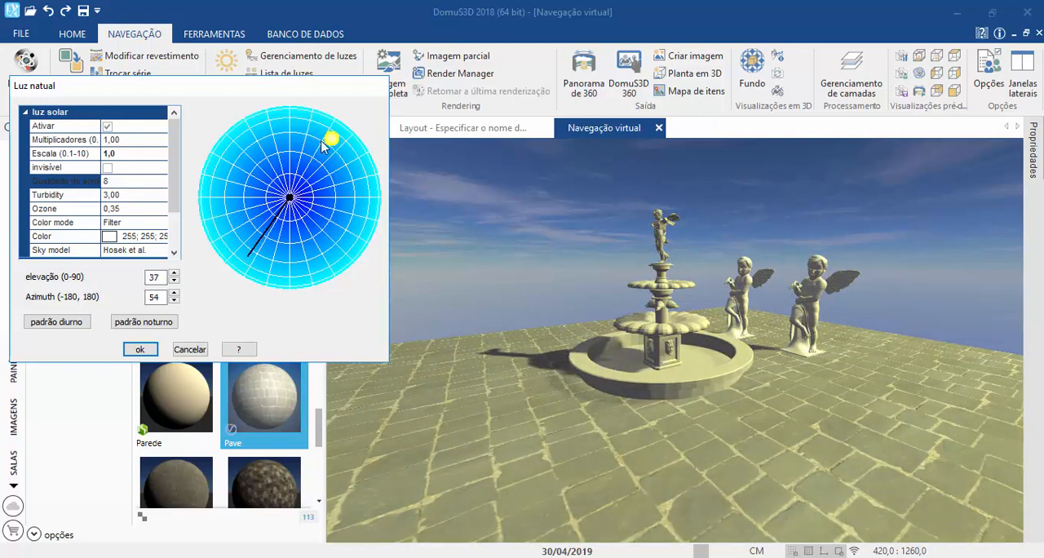
left_click(105, 236)
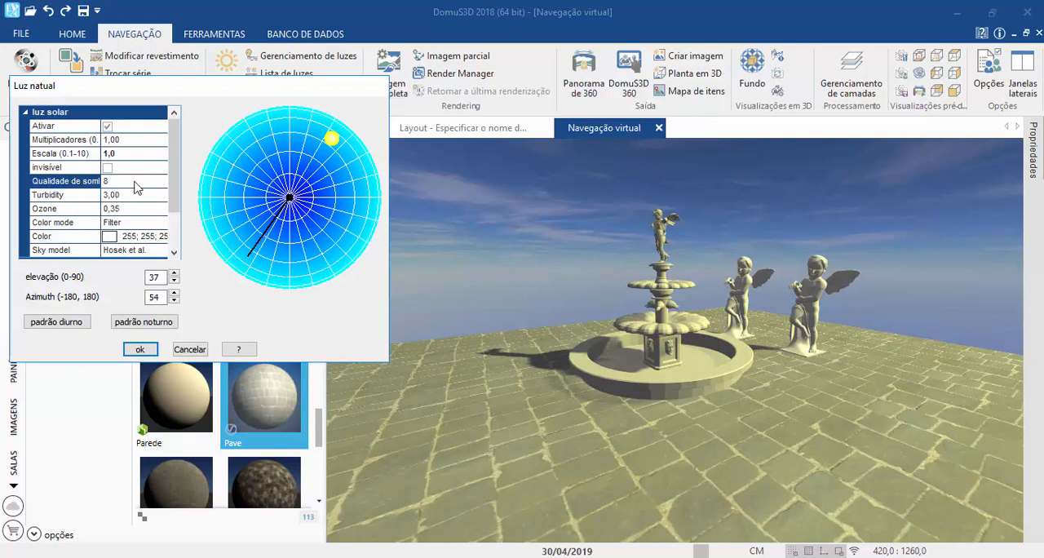
mouse_move(332, 140)
left_mouse_down()
mouse_move(294, 190)
mouse_move(324, 166)
mouse_move(303, 144)
mouse_move(255, 143)
left_mouse_up()
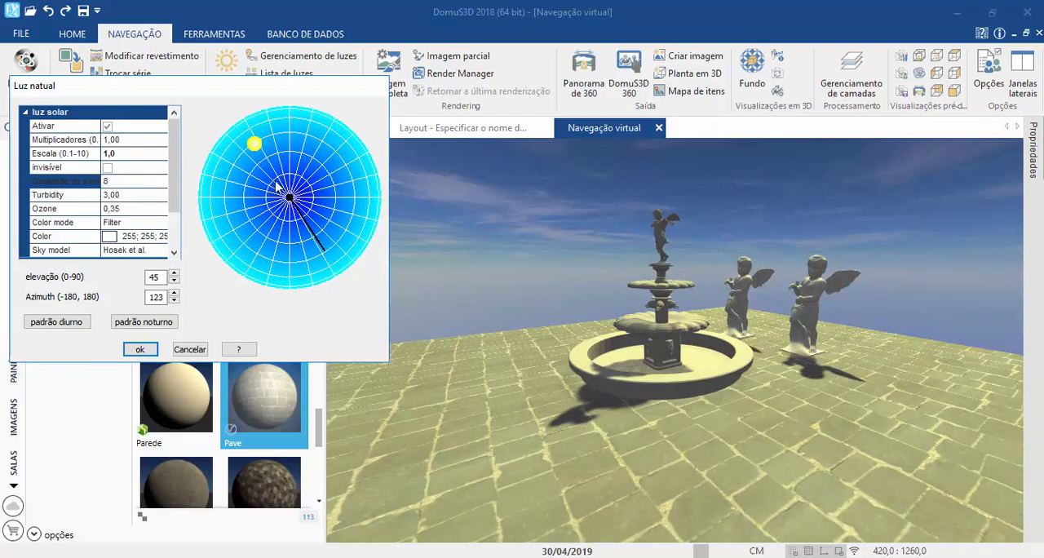
left_click(258, 145)
left_click_drag(258, 146, 239, 130)
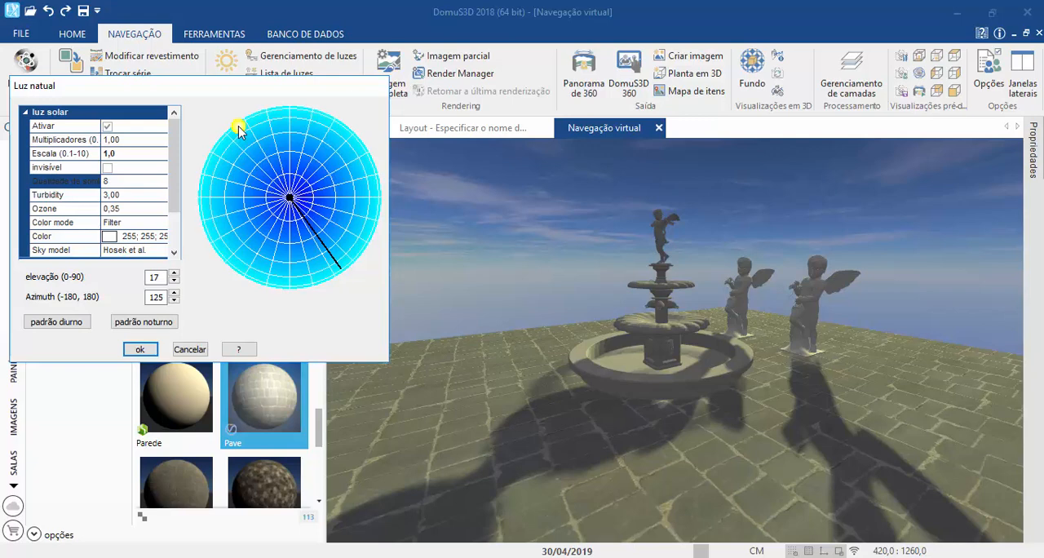
left_click(58, 182)
mouse_move(238, 126)
left_mouse_down()
mouse_move(263, 162)
mouse_move(247, 147)
left_mouse_up()
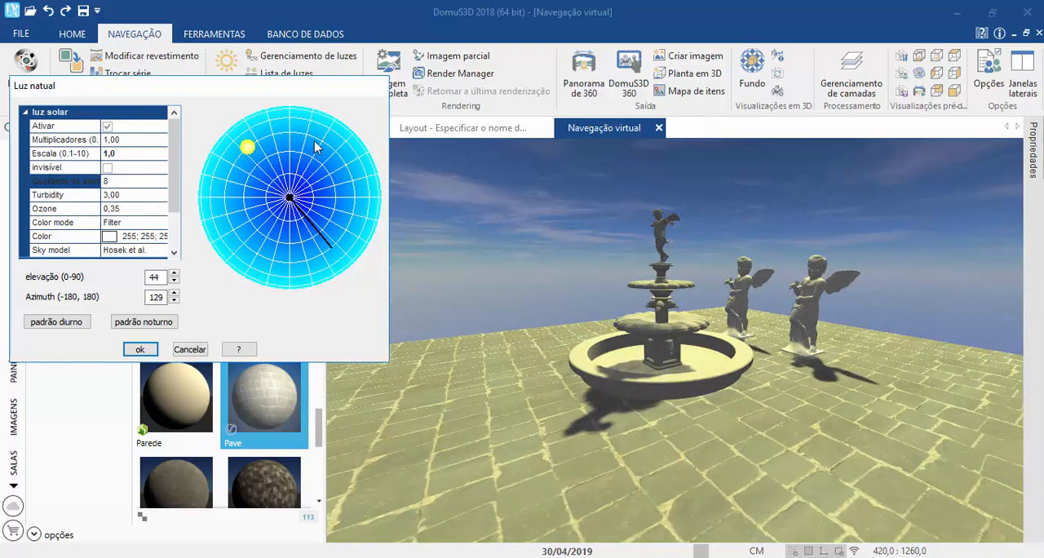
mouse_move(248, 151)
left_mouse_down()
mouse_move(237, 138)
mouse_move(266, 157)
left_mouse_up()
Step: Try a shadow quality of 50 for the sunlight and restore it to 8
left_click(112, 181)
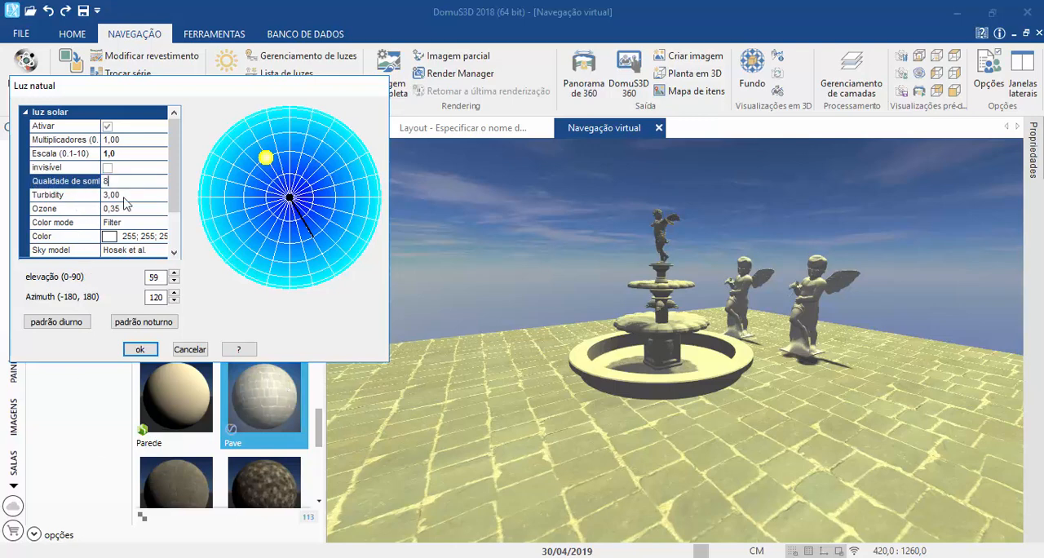
key("BackSpace")
type("50")
key("BackSpace")
key("BackSpace")
type("8")
left_click(43, 201)
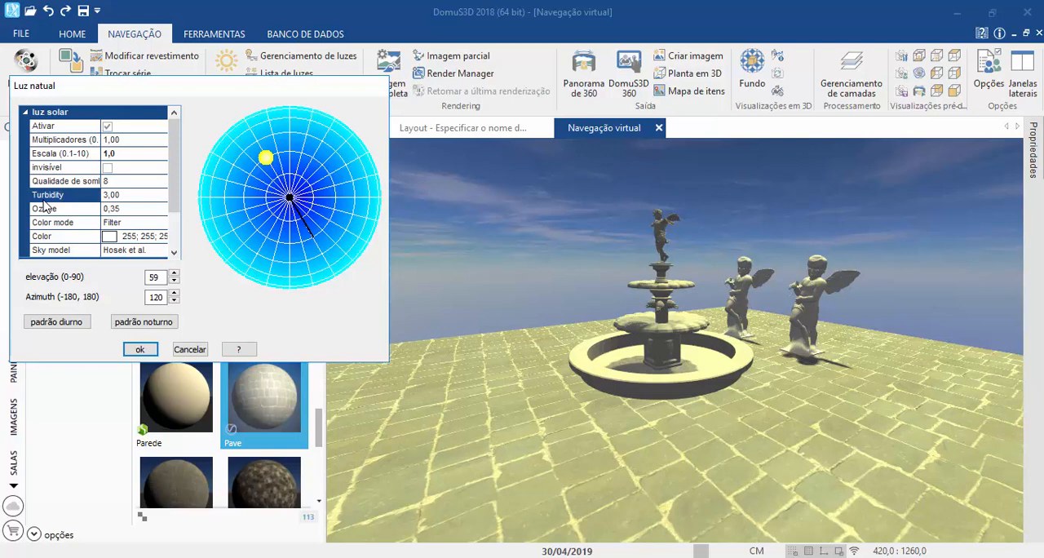
Step: Try a turbidity of 20, comparing the sun at the zenith with the sun at elevation 24 and azimuth 61
left_click(111, 200)
left_click_drag(268, 159, 290, 197)
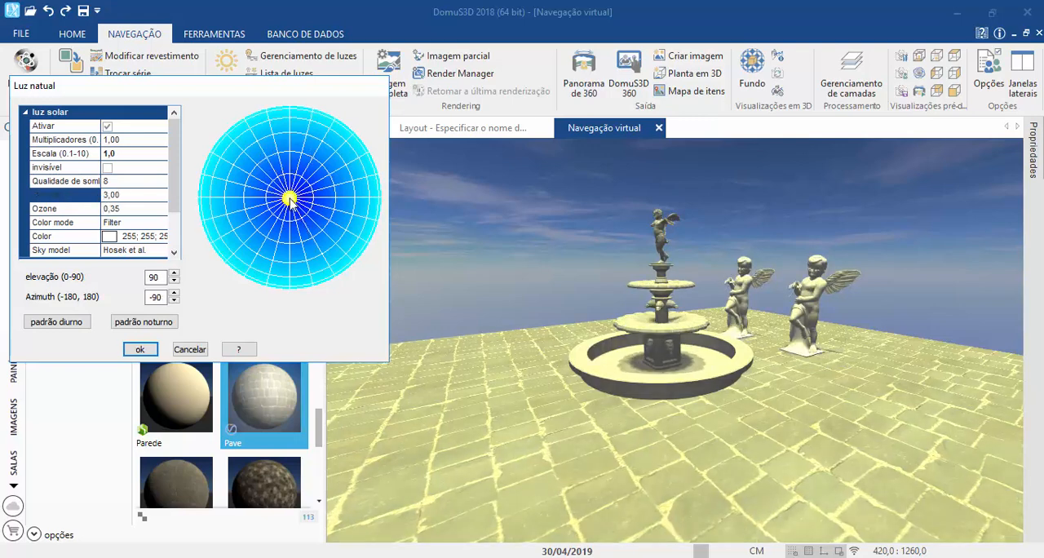
left_click(74, 197)
type("20")
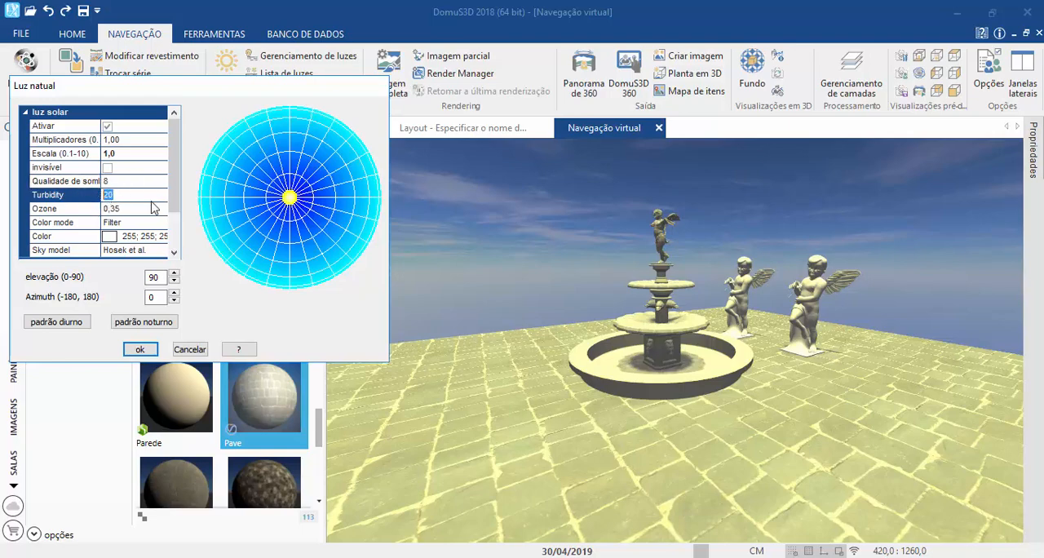
mouse_move(291, 197)
left_mouse_down()
mouse_move(303, 155)
mouse_move(330, 129)
left_mouse_up()
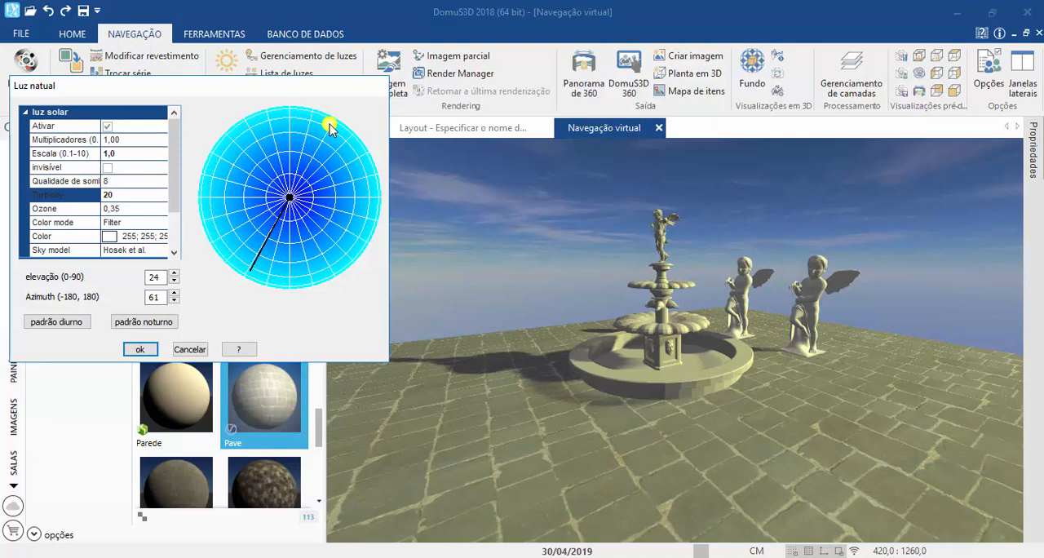
Step: Set the sunlight's turbidity to 1 and place the sun near the zenith at elevation 89 and azimuth 180
left_click(120, 196)
type("1")
left_click_drag(326, 129, 288, 189)
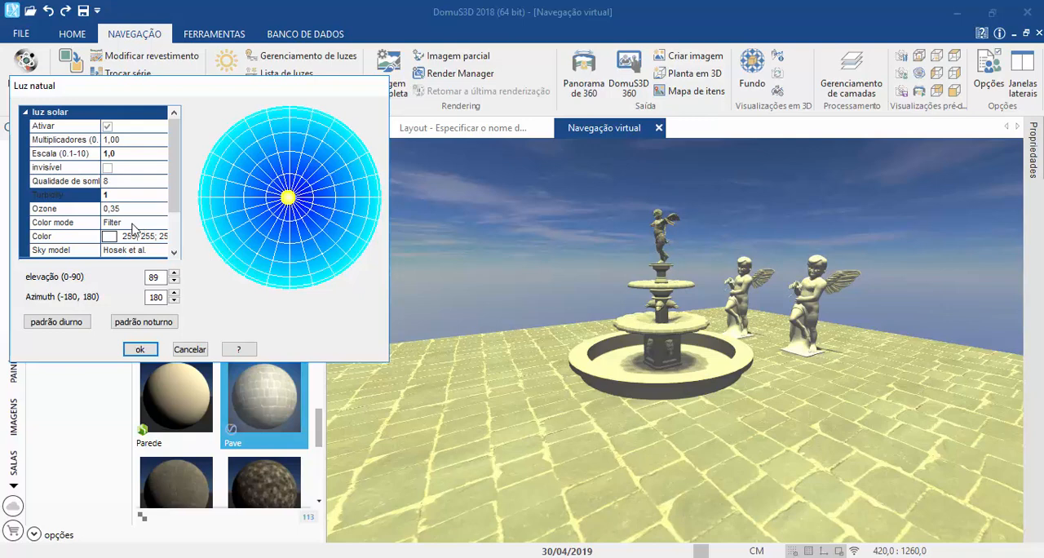
Step: Try ozone values of 0 and 1 for the sunlight
left_click(73, 209)
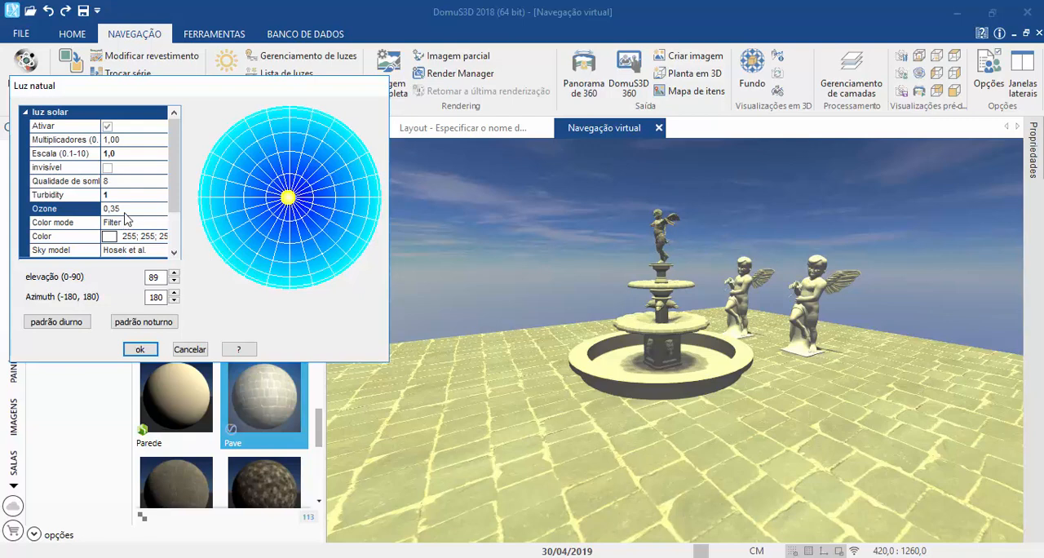
left_click(119, 209)
type("0")
key("Return")
left_click(105, 209)
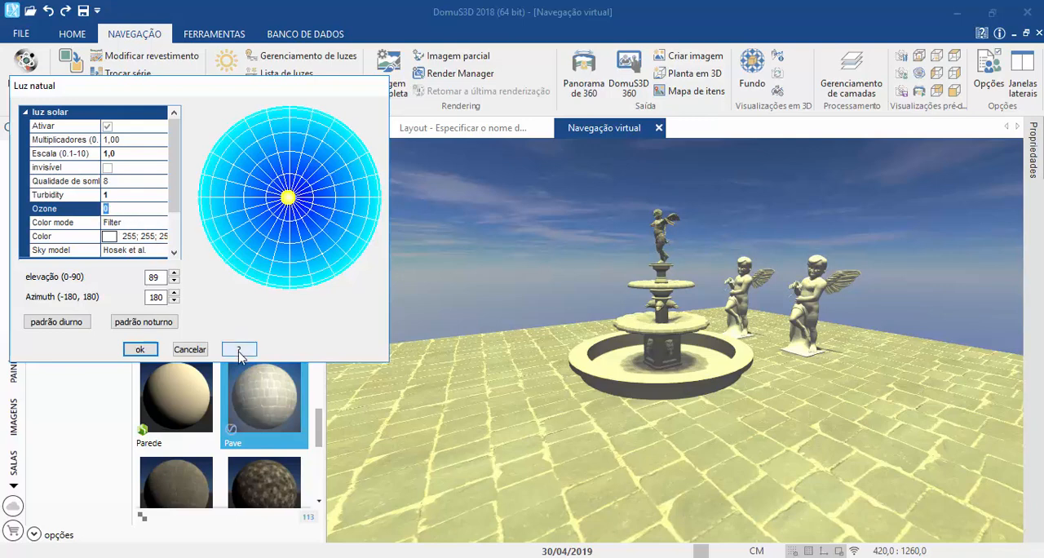
type("1")
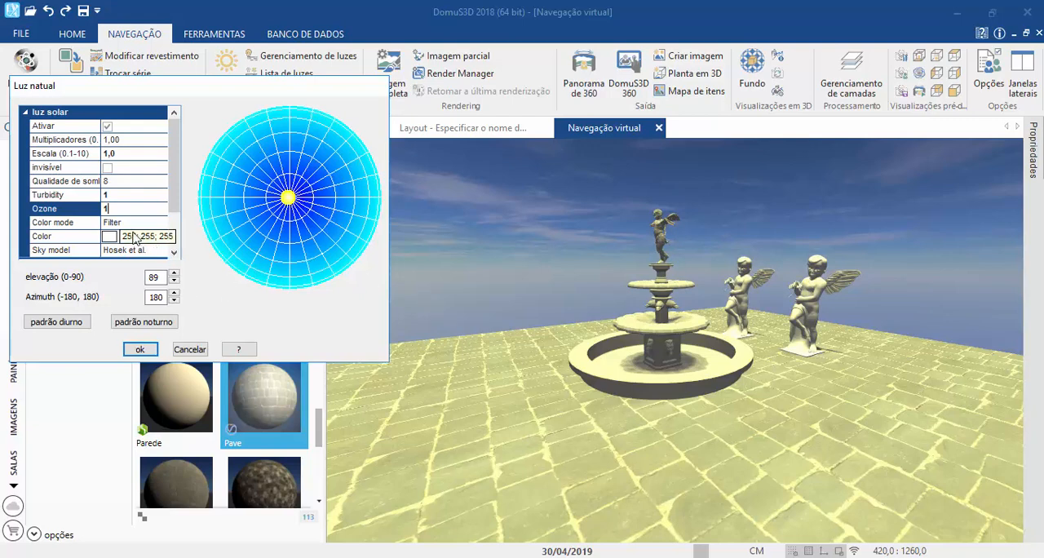
Step: Review the sunlight's color mode, color and sky model options together with the environment settings
left_click(47, 225)
scroll(72, 230, "down", 1)
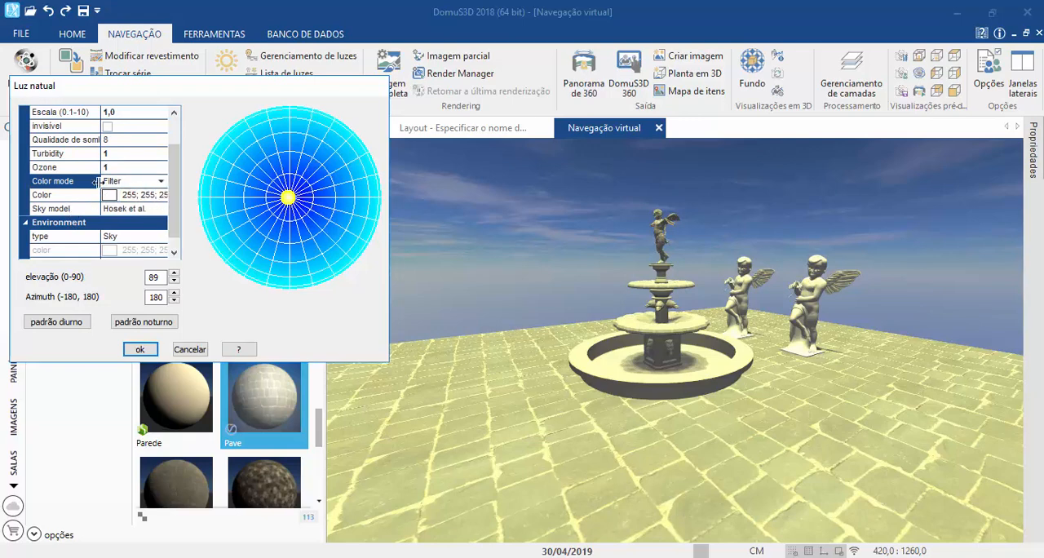
left_click(66, 209)
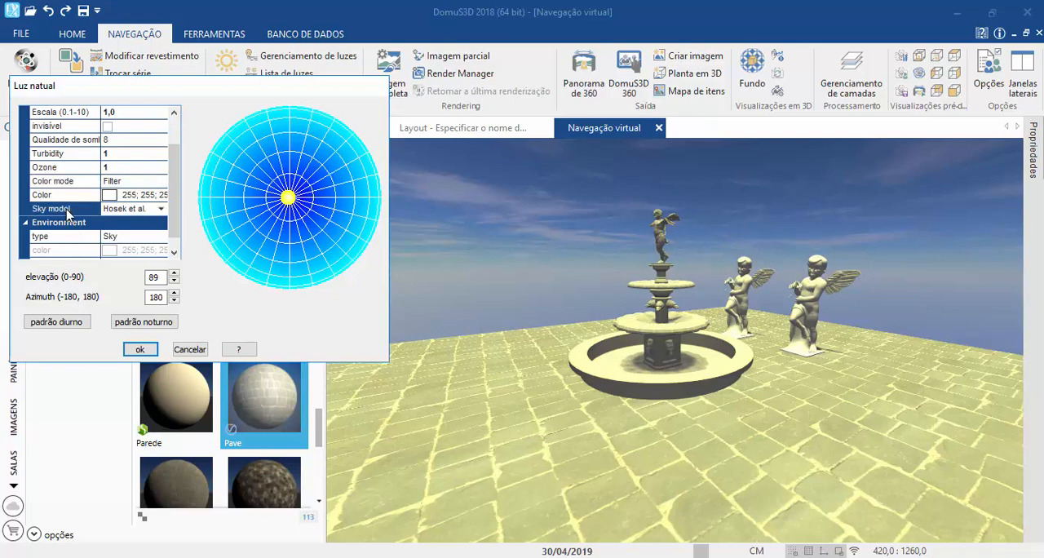
left_click(80, 197)
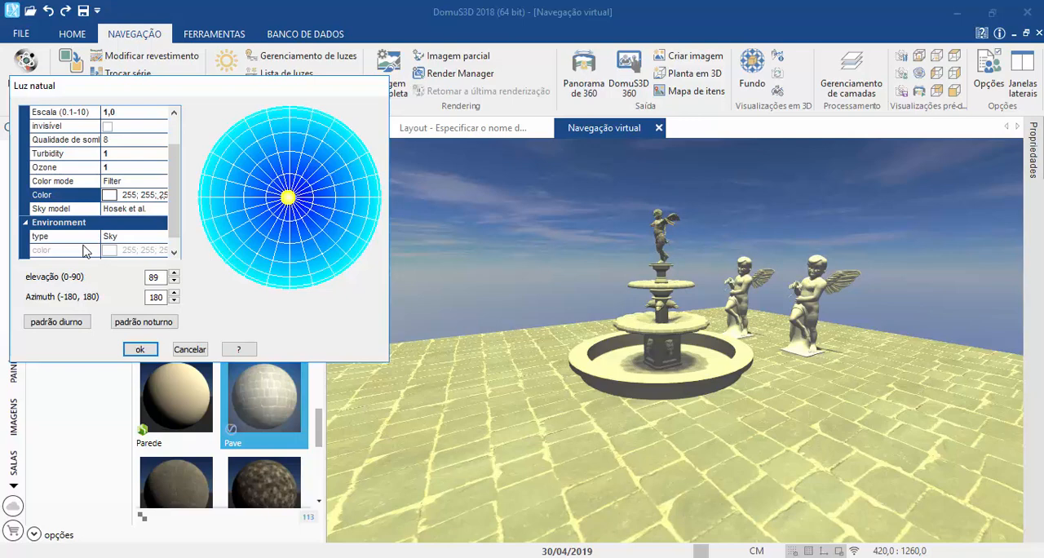
scroll(84, 250, "up", 1)
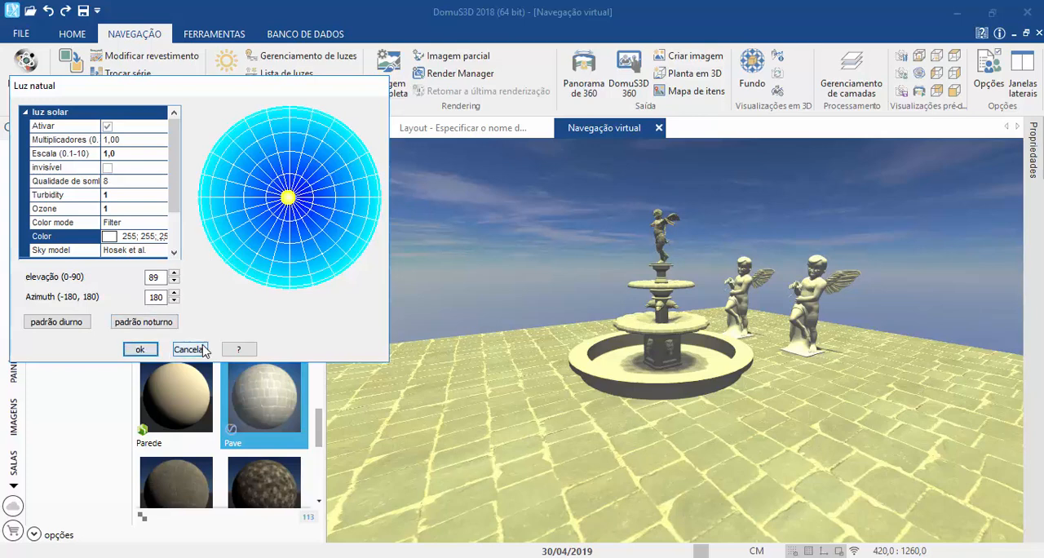
Step: Set the sunlight's ozone value to 0 and apply the natural light settings
left_click(59, 209)
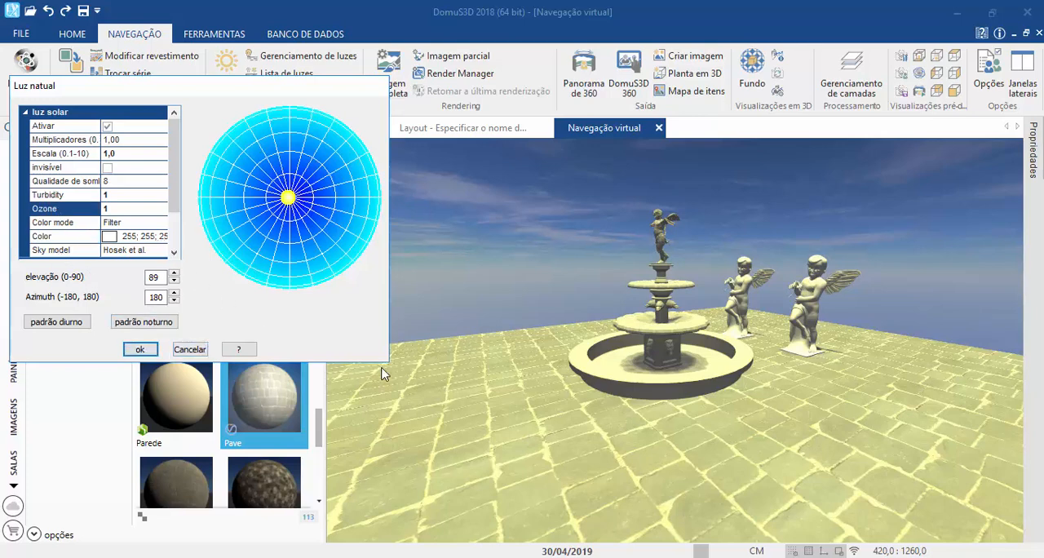
left_click(112, 210)
type("0")
left_click(135, 350)
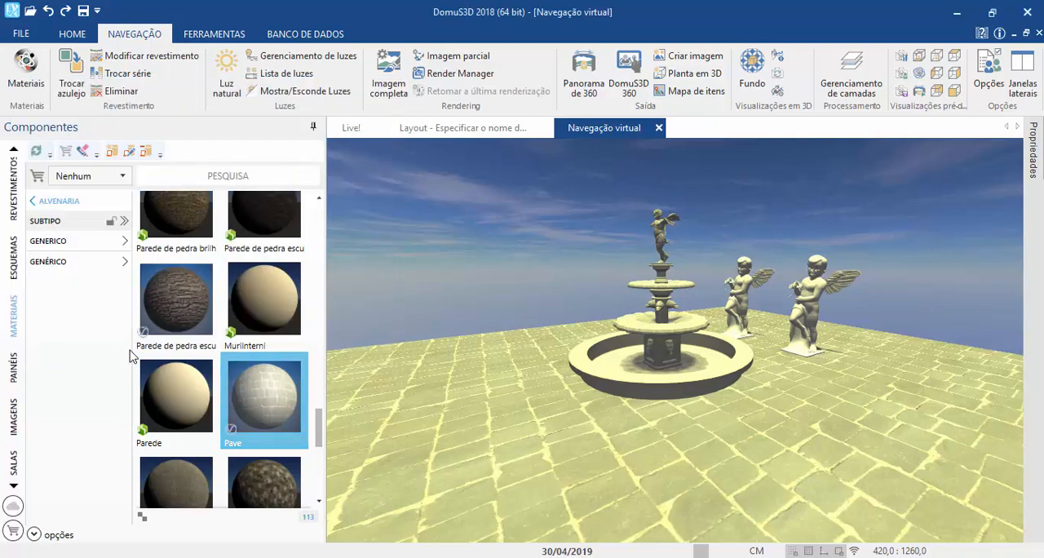
Step: Generate a 240x180 rendering preview with automatic exposure control and leave the render settings without rendering
left_click(373, 91)
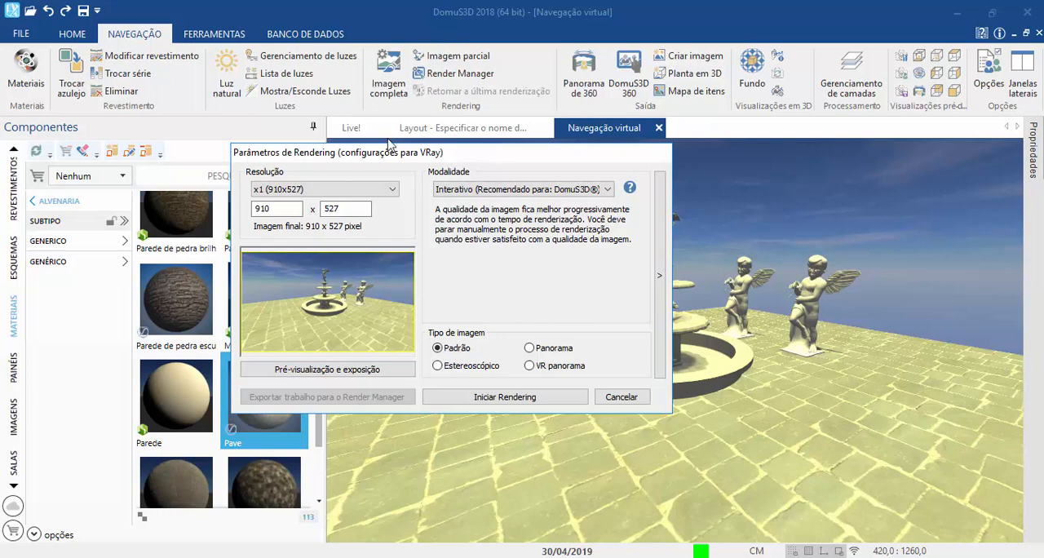
left_click(289, 367)
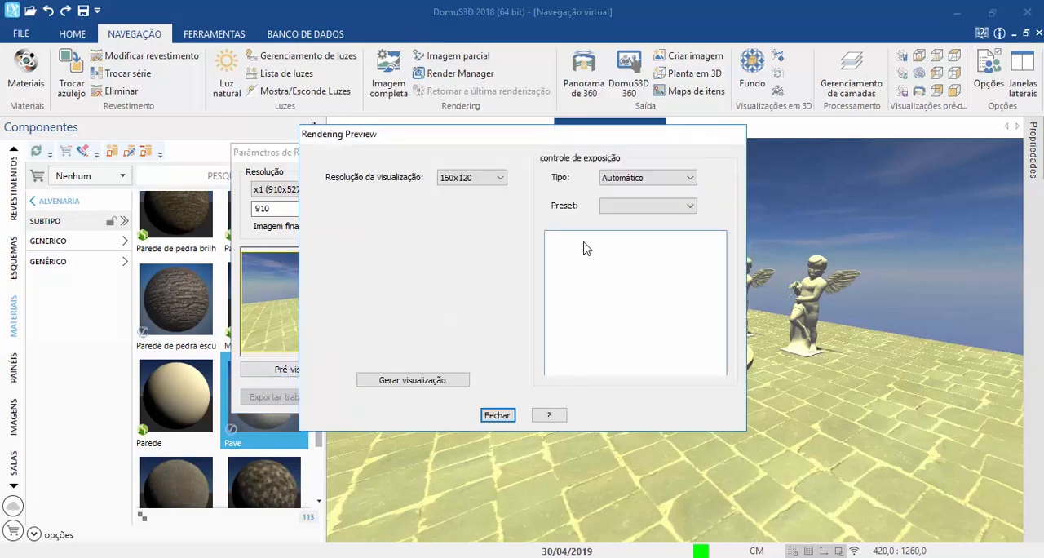
left_click(652, 177)
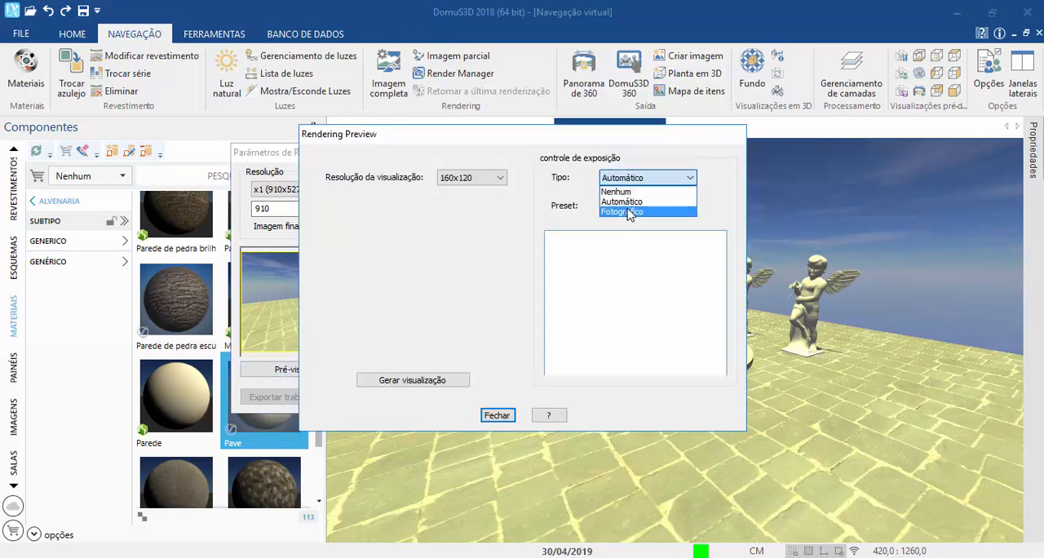
left_click(620, 202)
scroll(489, 177, "down", 1)
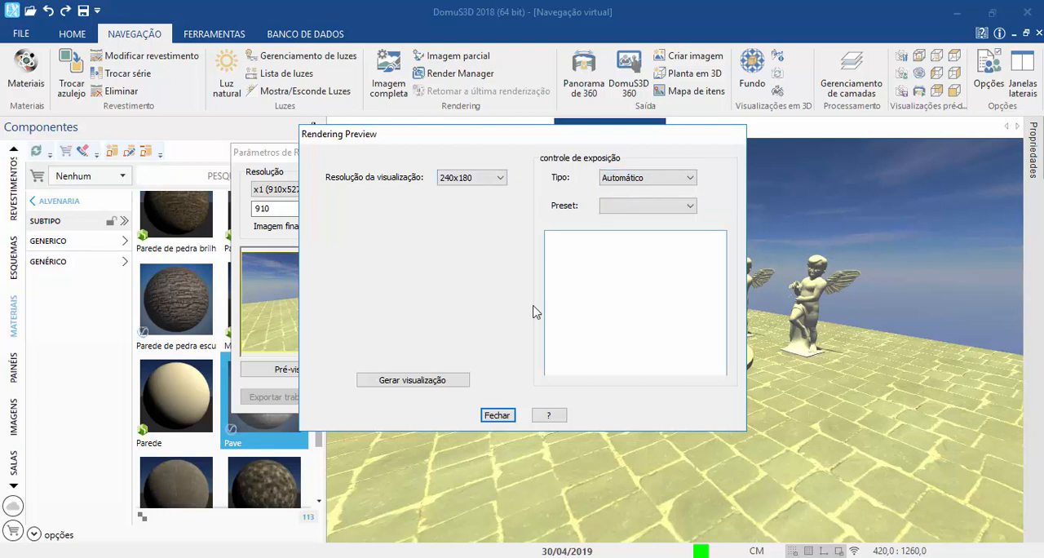
left_click(392, 383)
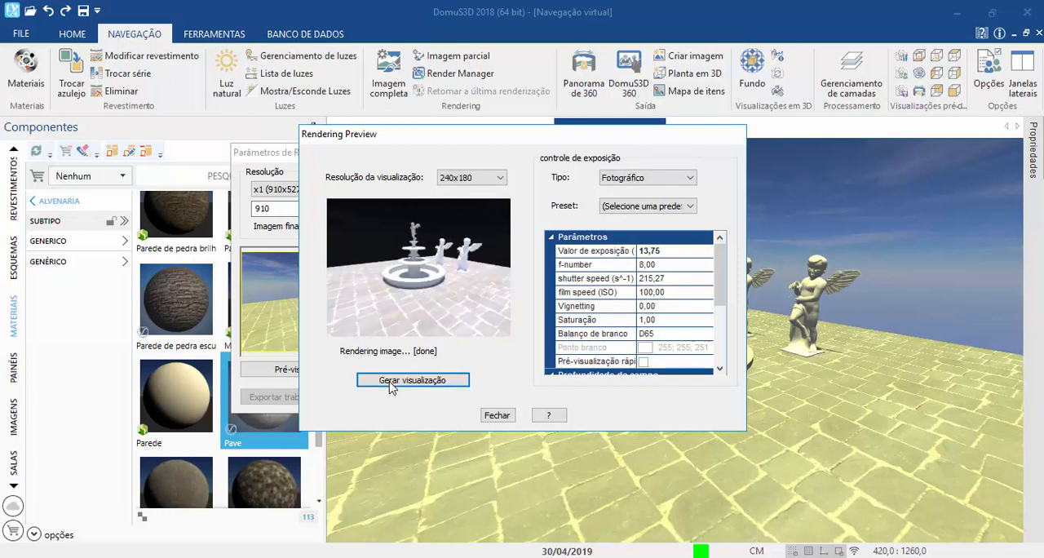
left_click(494, 417)
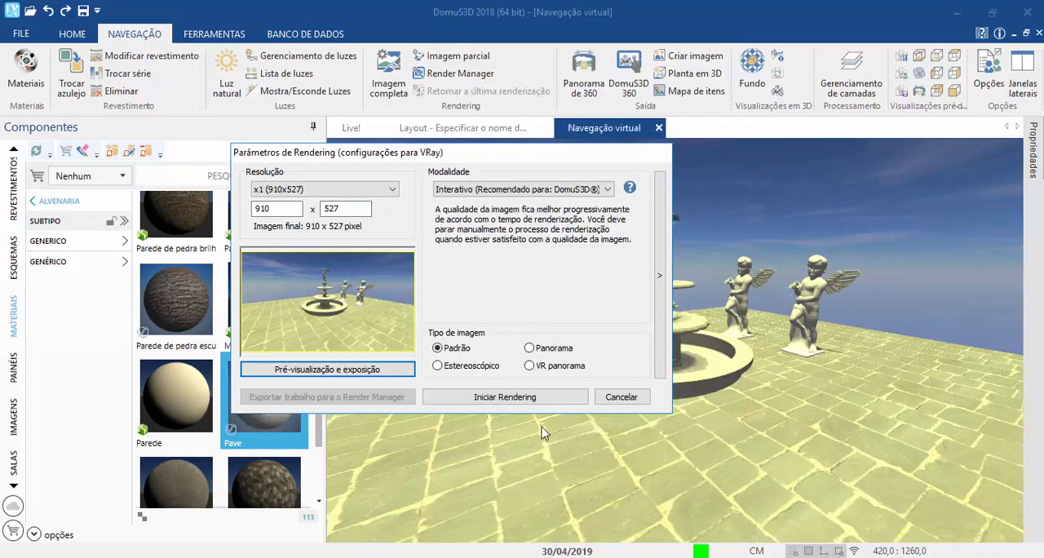
left_click(618, 397)
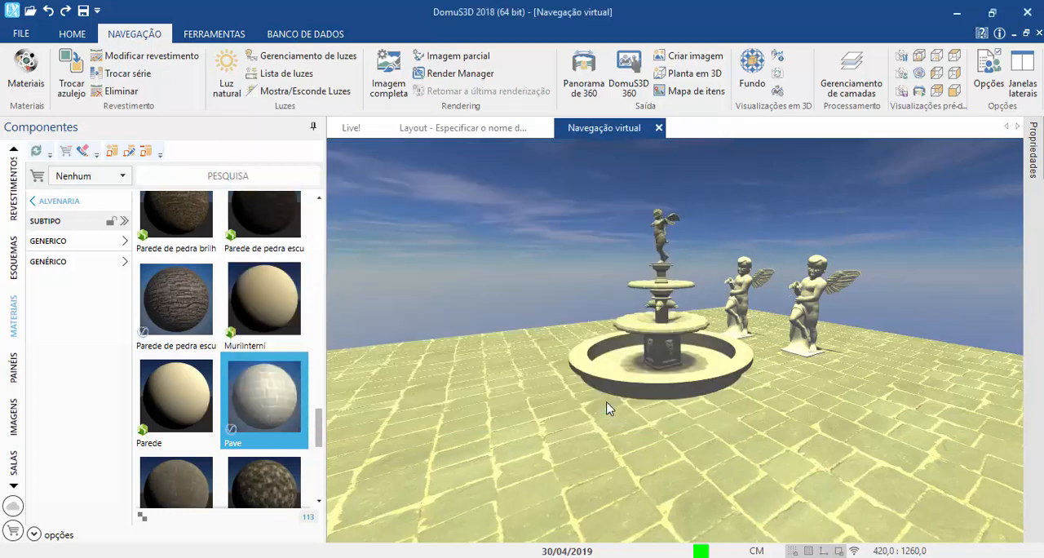
Step: Try a custom exposure value of 20 for the background image, and apply the "Exterior com luz diurna" preset instead
left_click(752, 81)
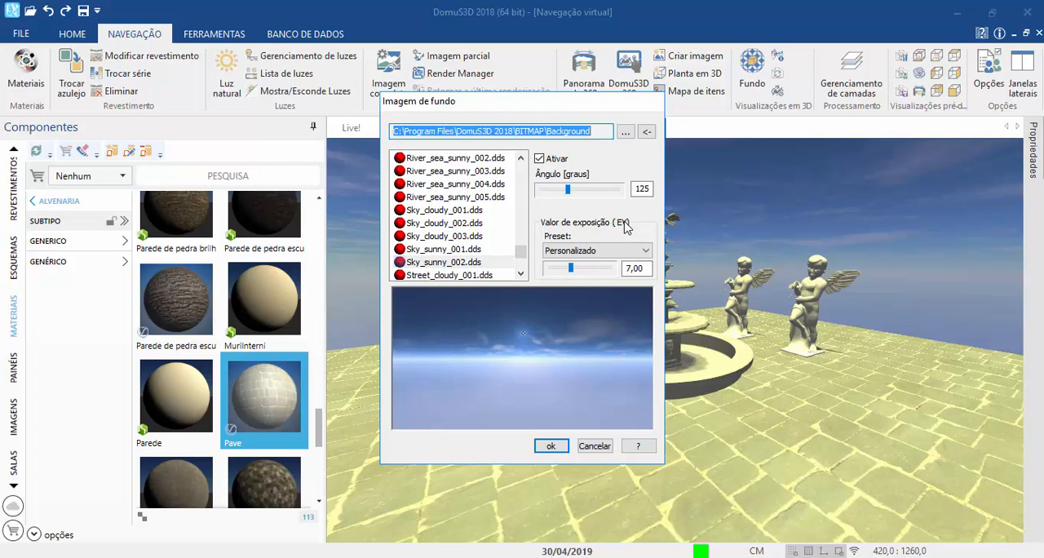
left_click(595, 253)
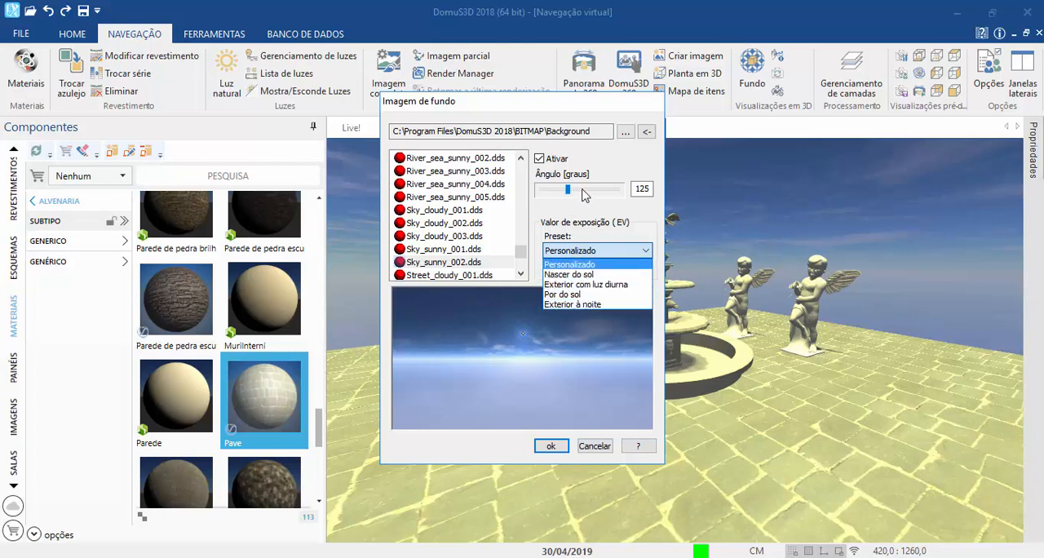
left_click(580, 245)
left_click_drag(576, 269, 745, 272)
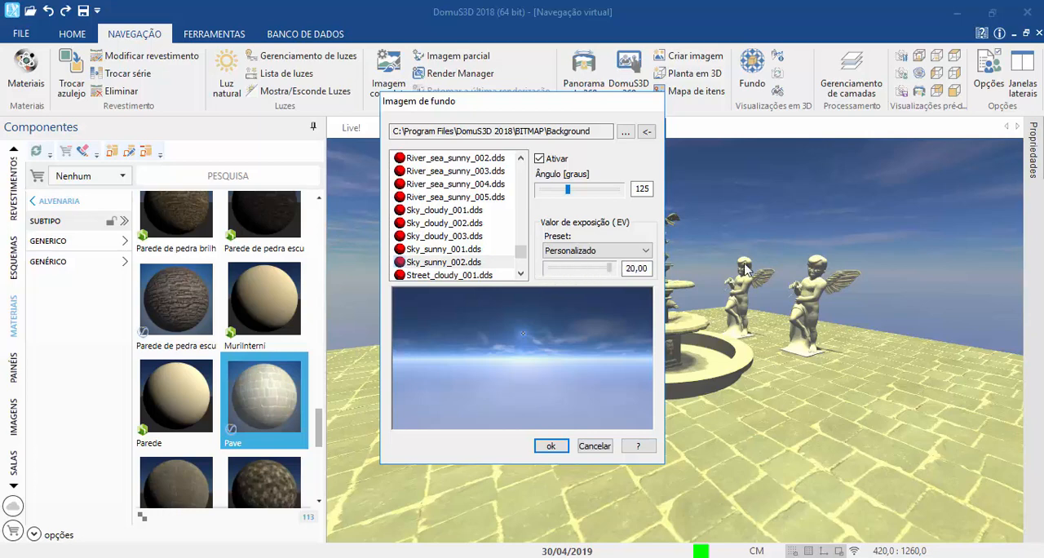
left_click(584, 250)
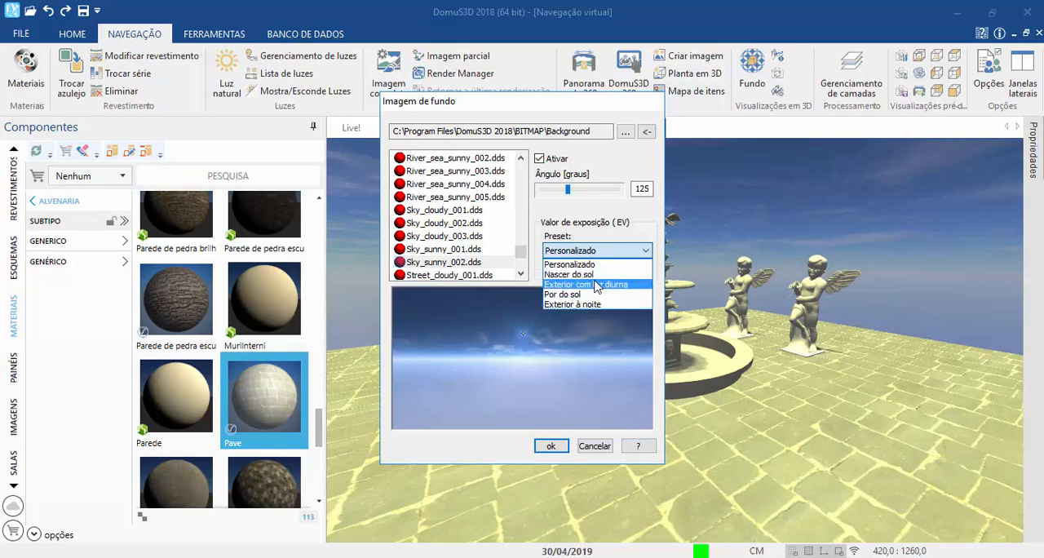
left_click(595, 285)
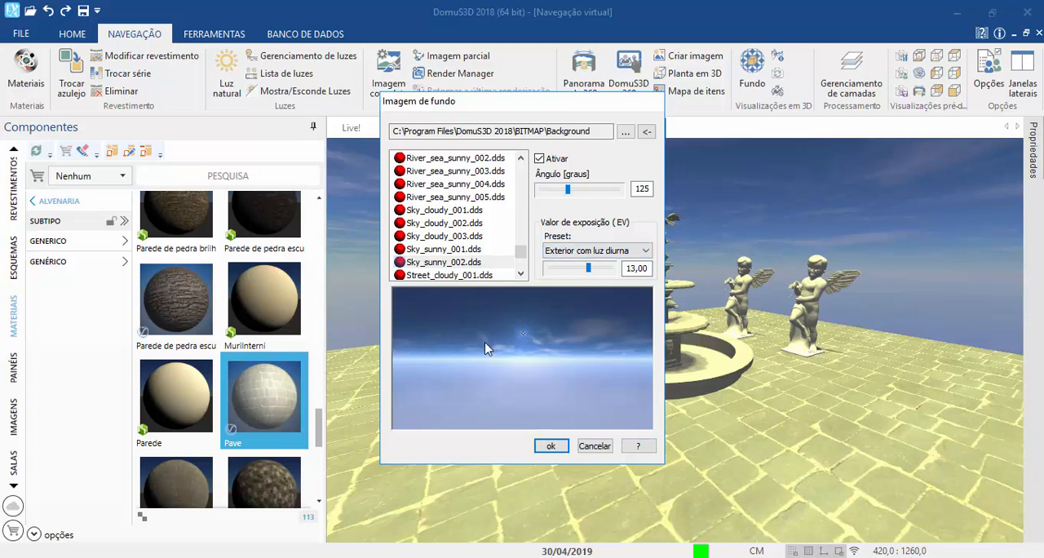
left_click(542, 448)
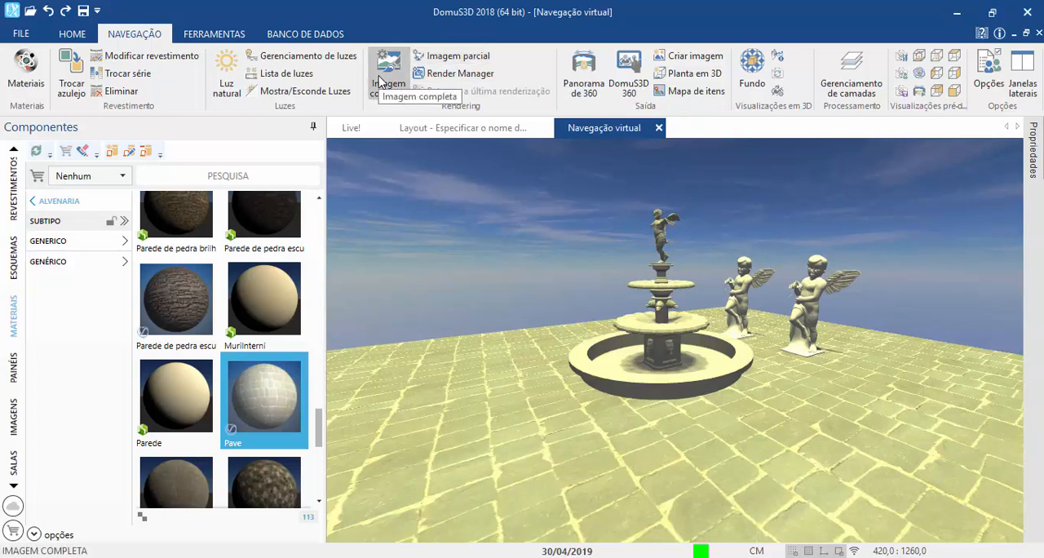
Step: Try the "Exterior à noite" exposure preset for the background image, restore "Exterior com luz diurna" and confirm
left_click(752, 71)
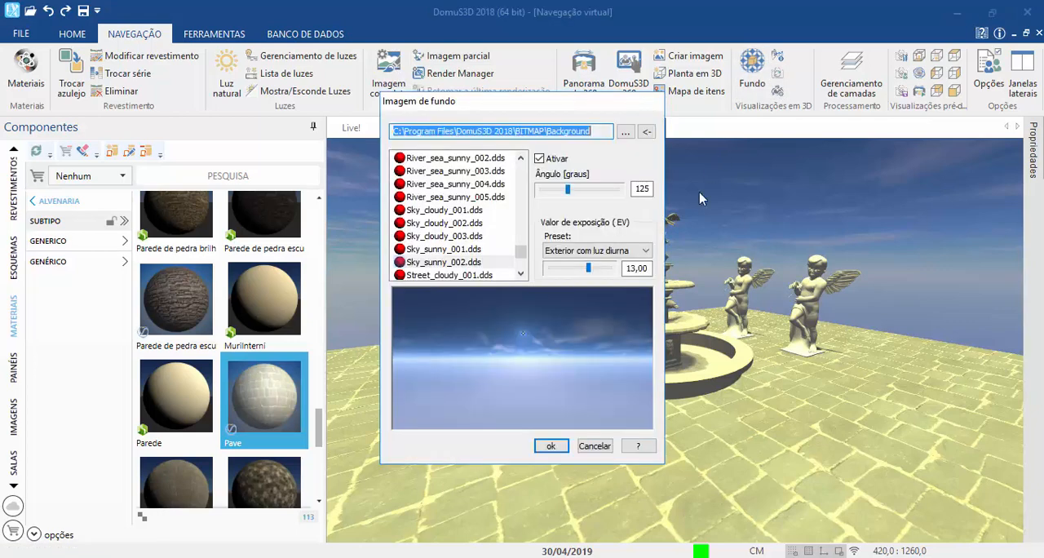
left_click(593, 250)
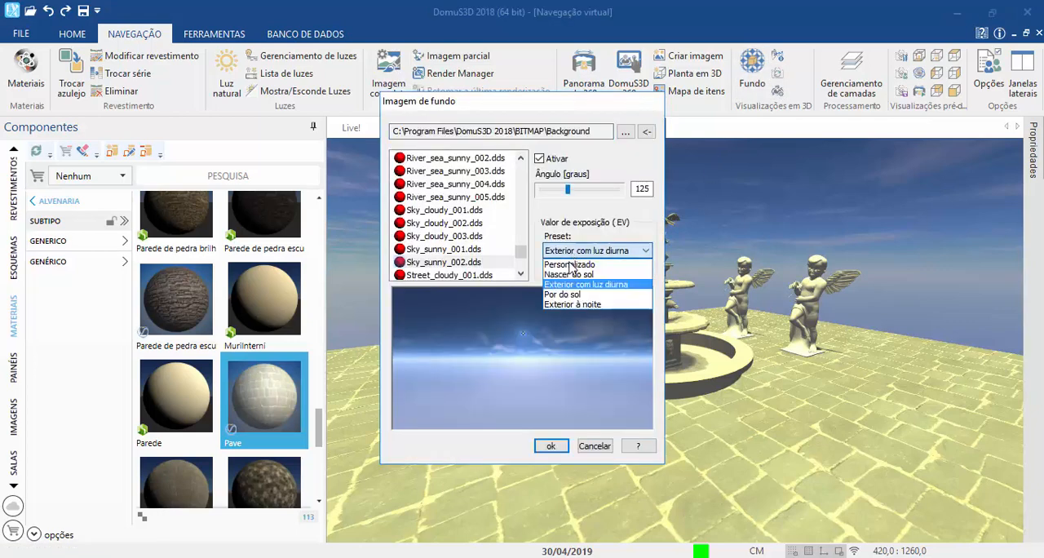
left_click(584, 305)
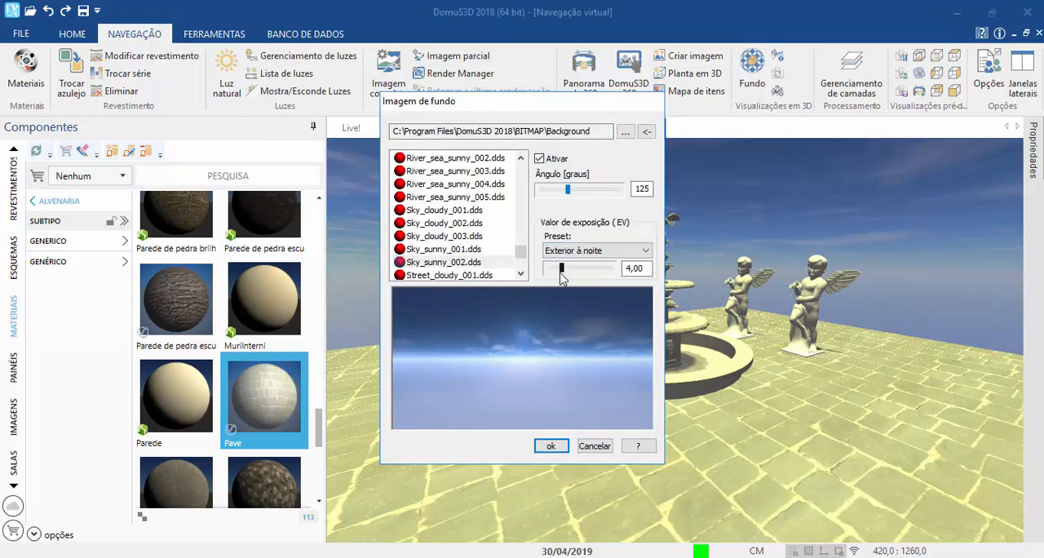
left_click(565, 252)
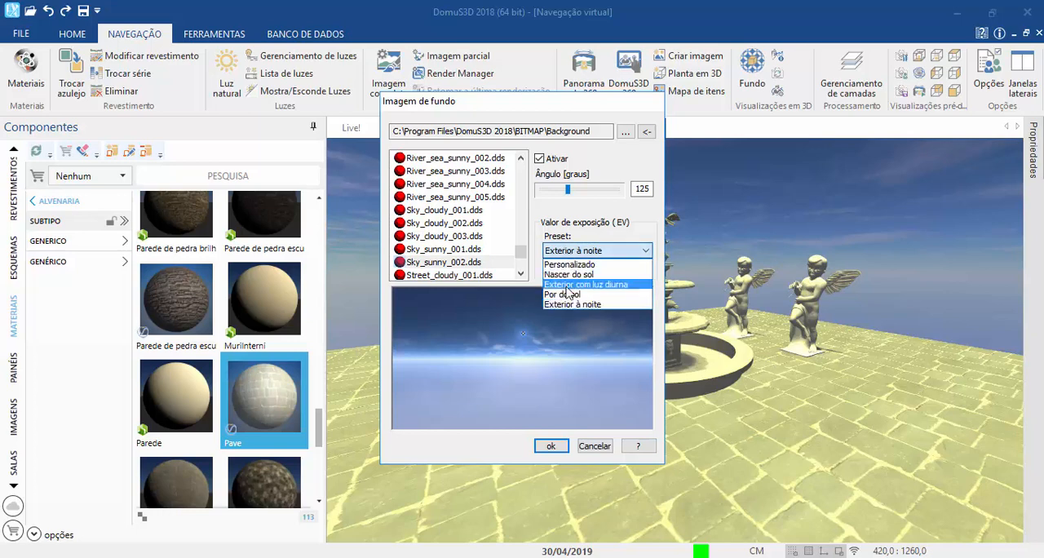
left_click(560, 280)
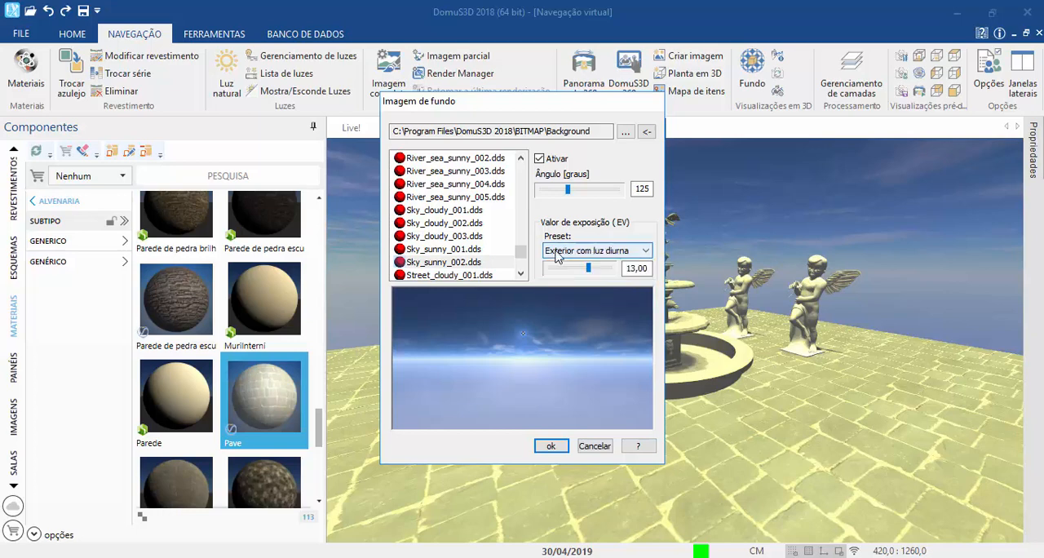
left_click(602, 253)
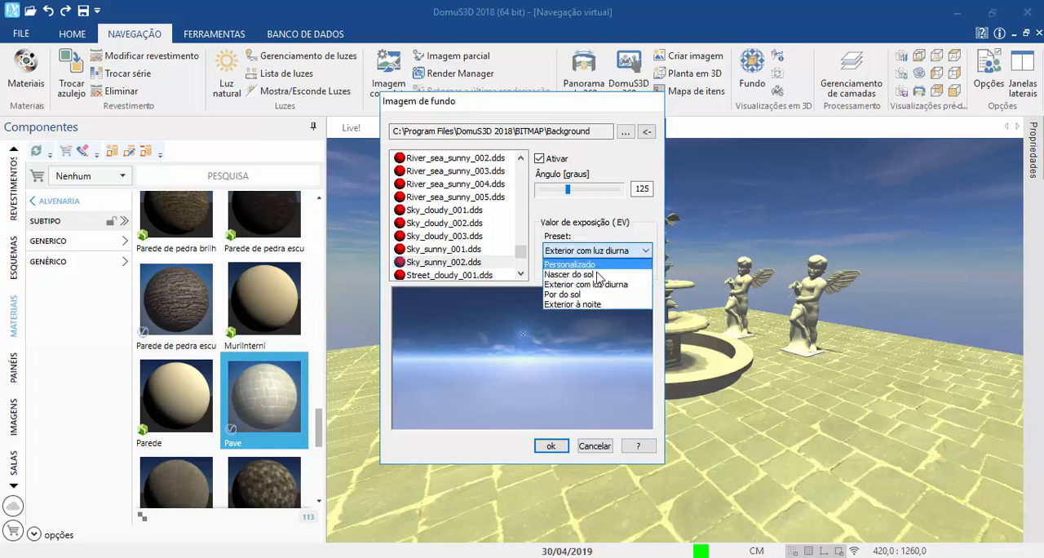
left_click(594, 284)
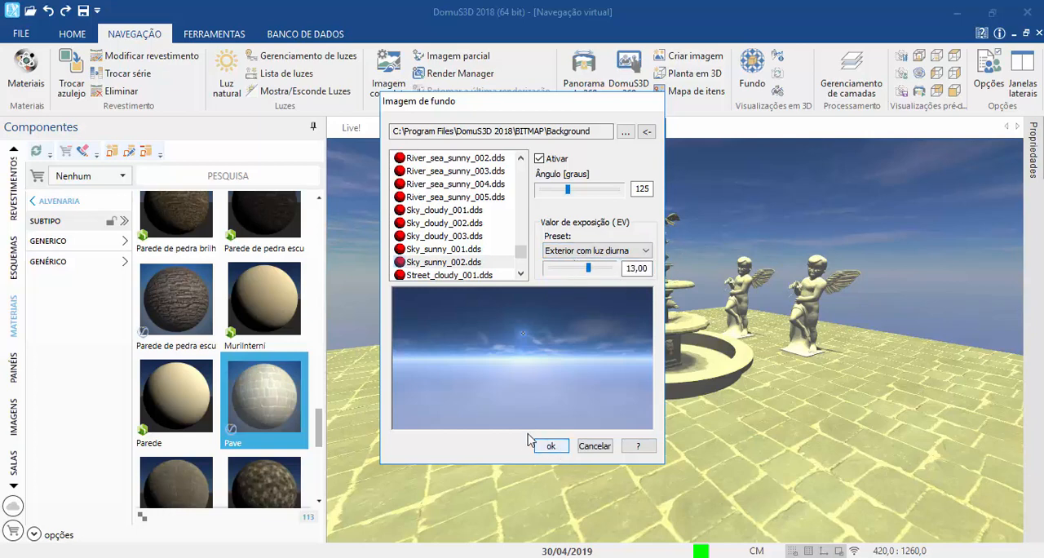
left_click(550, 446)
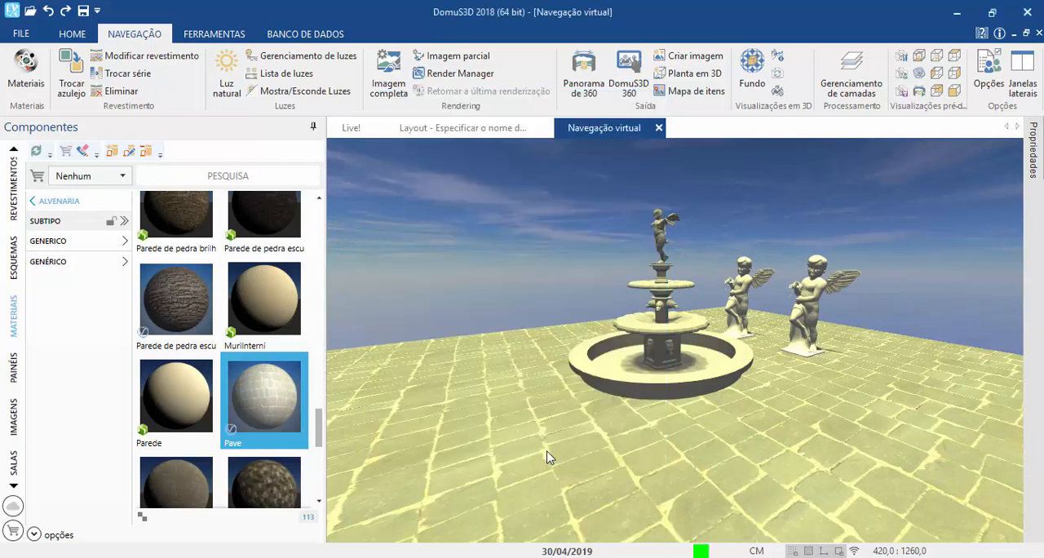
Step: Generate a 240x180 rendering preview of the full image with "Fotográfico" exposure control and close the preview
left_click(406, 92)
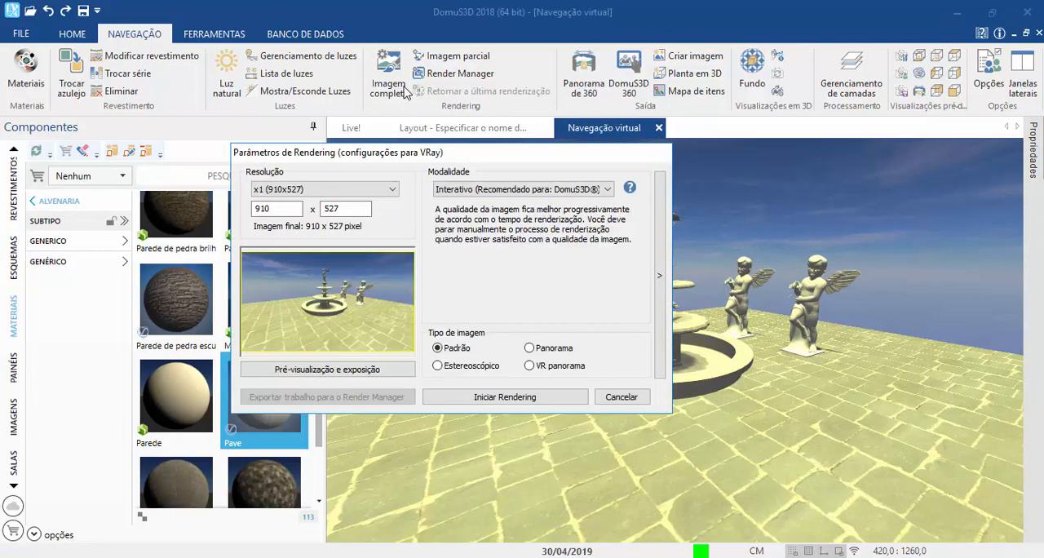
left_click(293, 369)
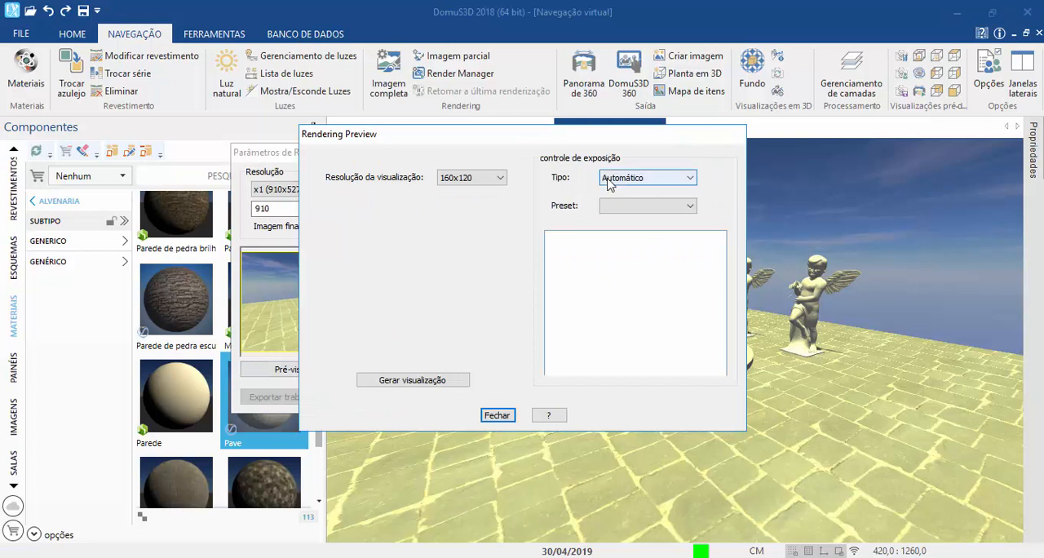
left_click(483, 179)
left_click(471, 198)
left_click(405, 376)
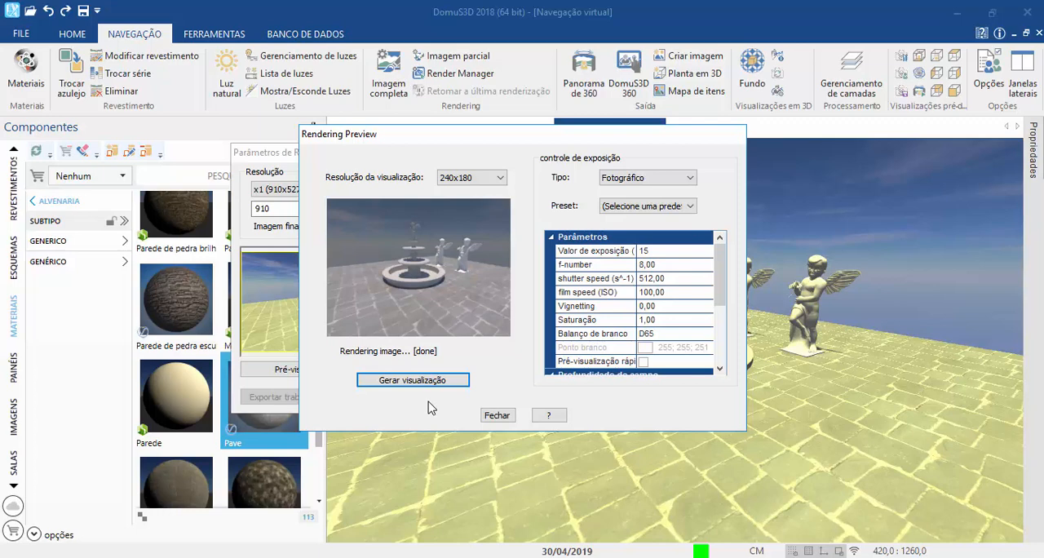
left_click(493, 415)
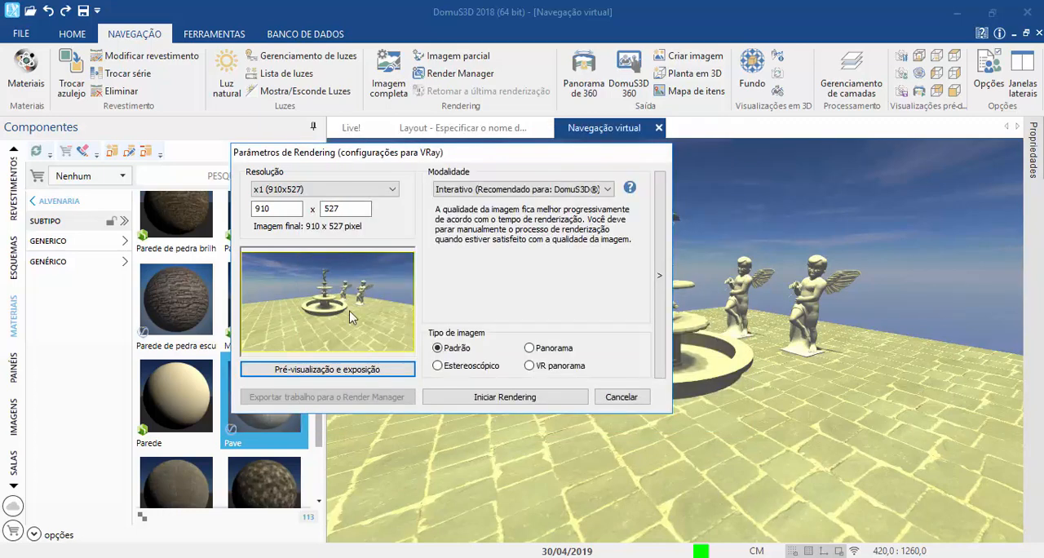
Step: Start the full-image rendering, keep the "Denoised" output and set its exposure (EV) to 14.5
left_click(480, 398)
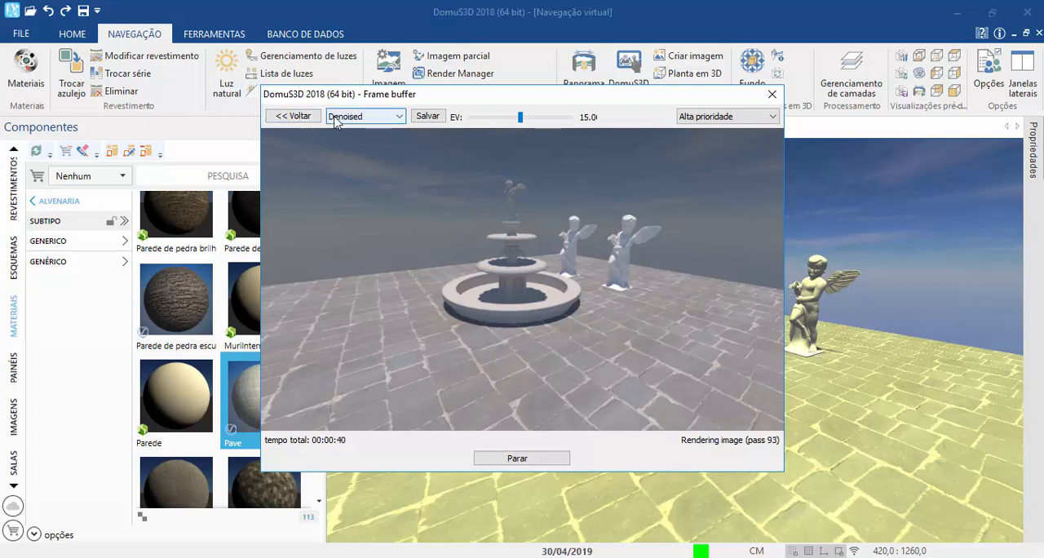
left_click(334, 119)
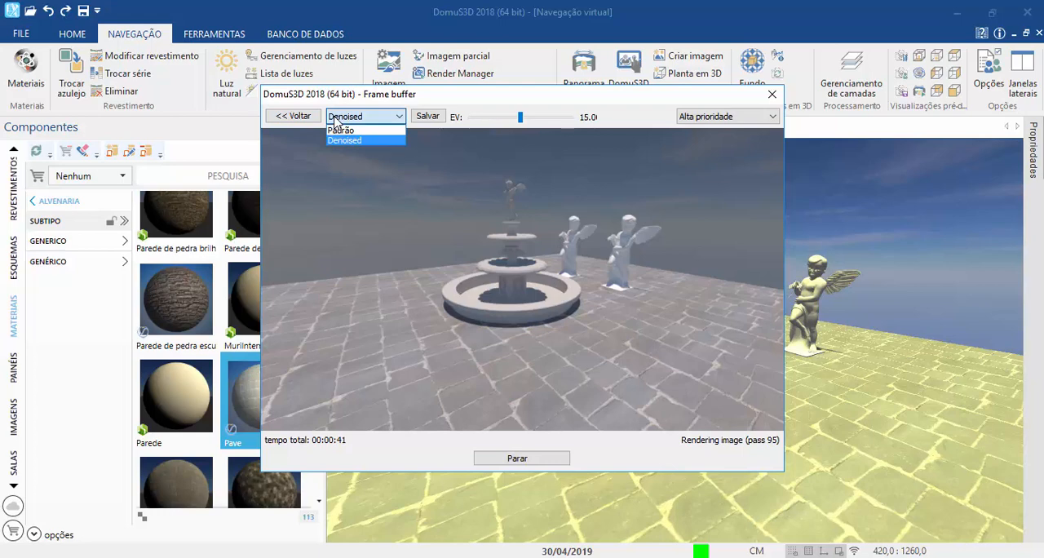
left_click(334, 118)
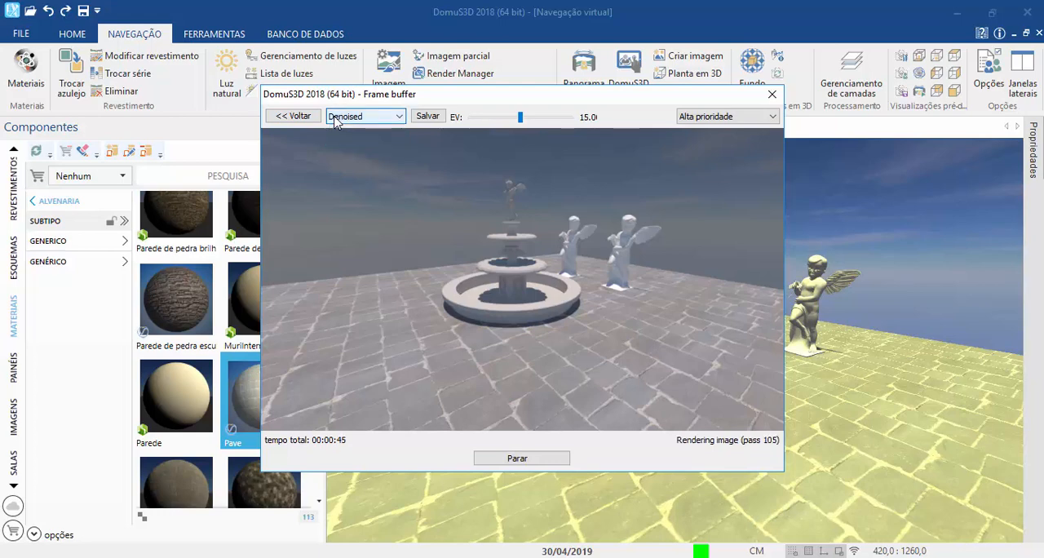
left_click(334, 118)
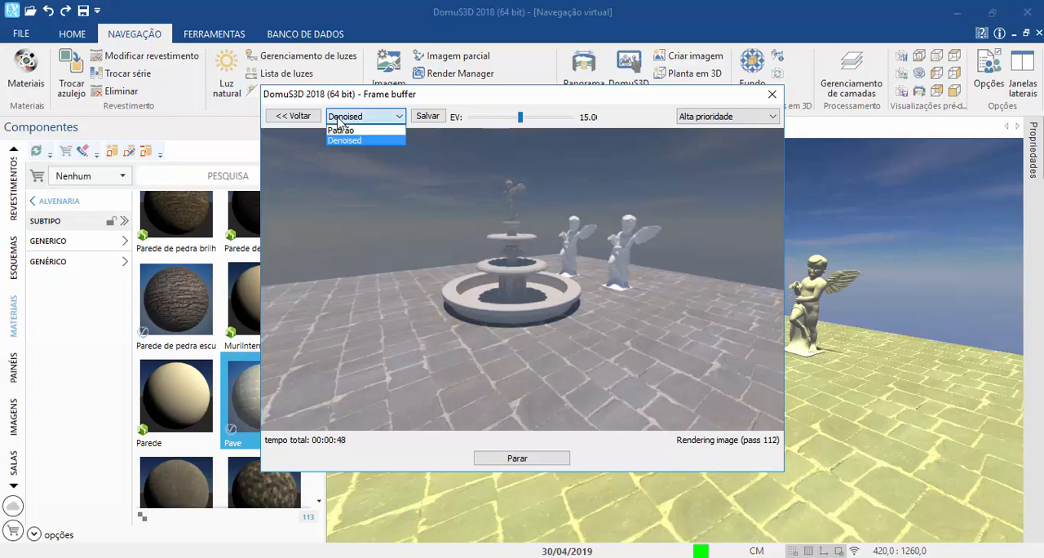
left_click(350, 124)
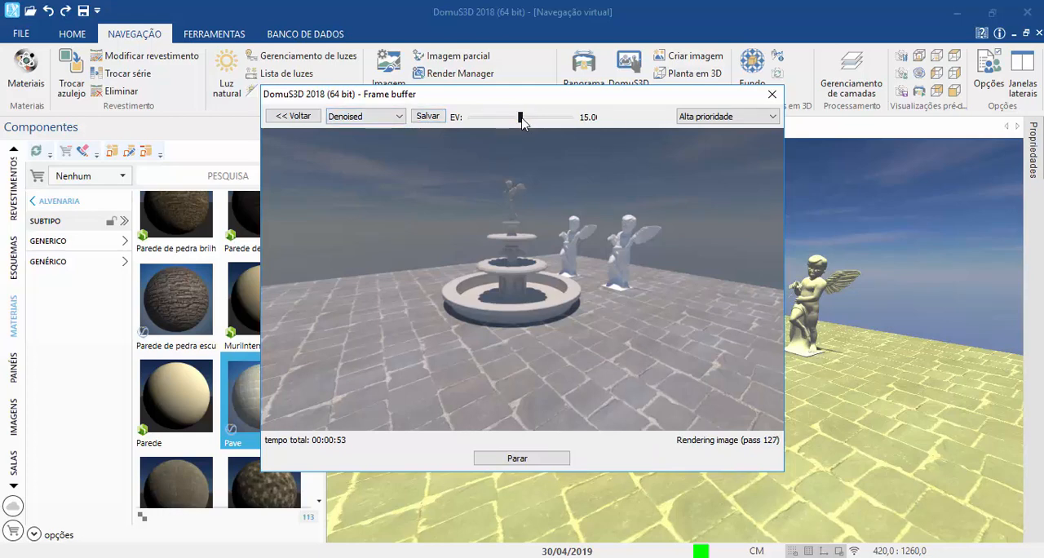
mouse_move(522, 119)
left_mouse_down()
mouse_move(571, 119)
mouse_move(466, 116)
mouse_move(515, 120)
left_mouse_up()
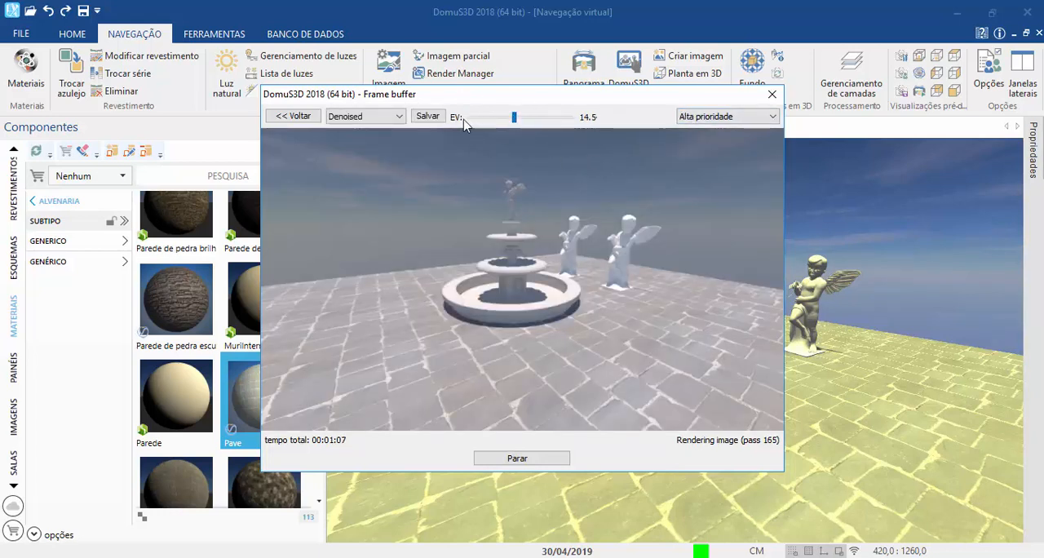
Step: Review the rendering priority options and keep "Alta prioridade"
left_click(698, 119)
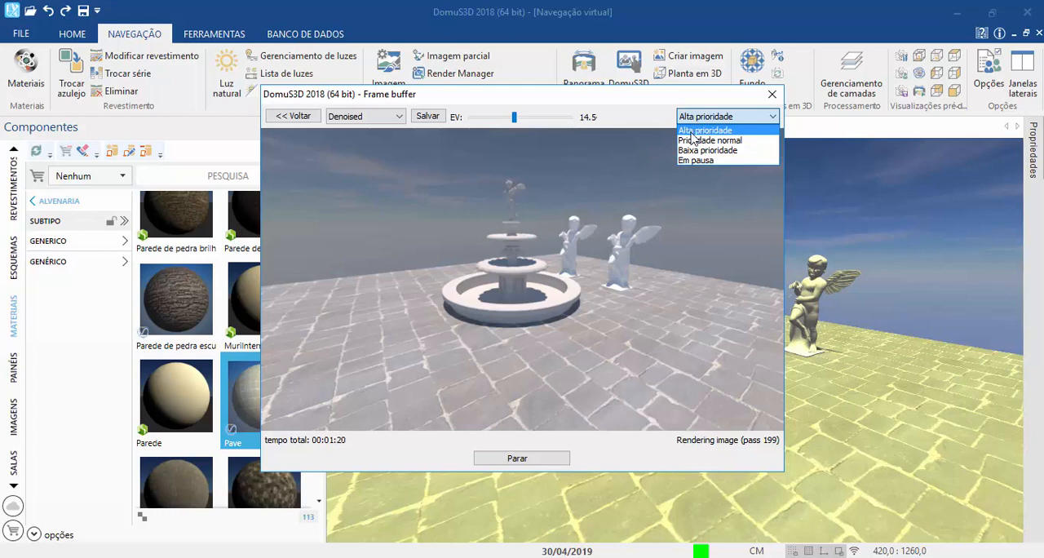
left_click(691, 131)
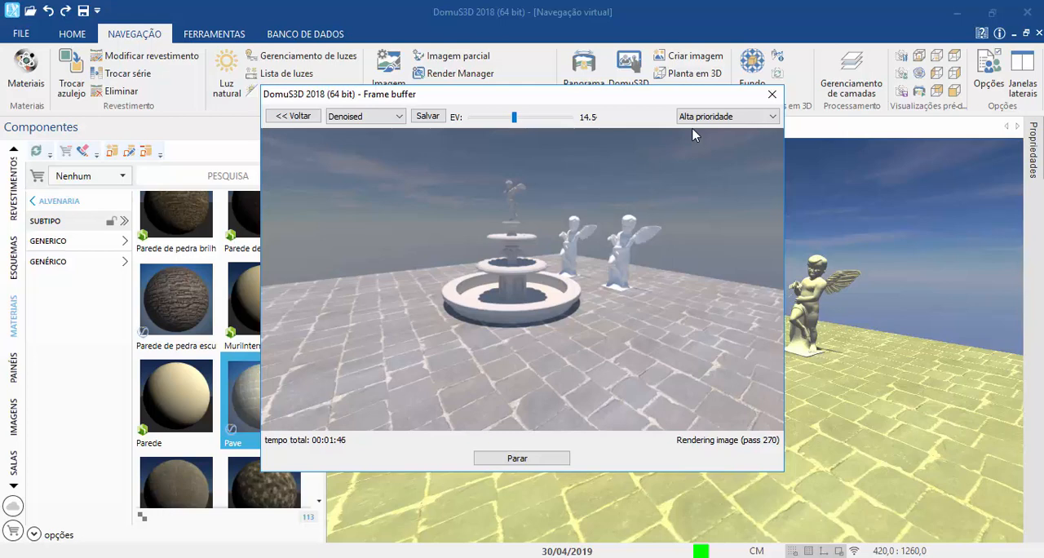
left_click(684, 118)
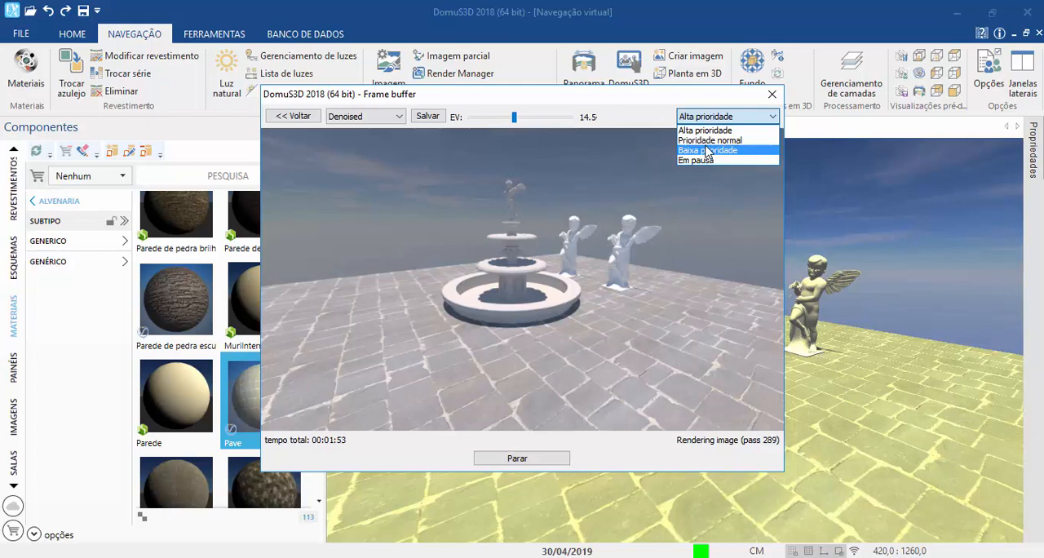
left_click(708, 131)
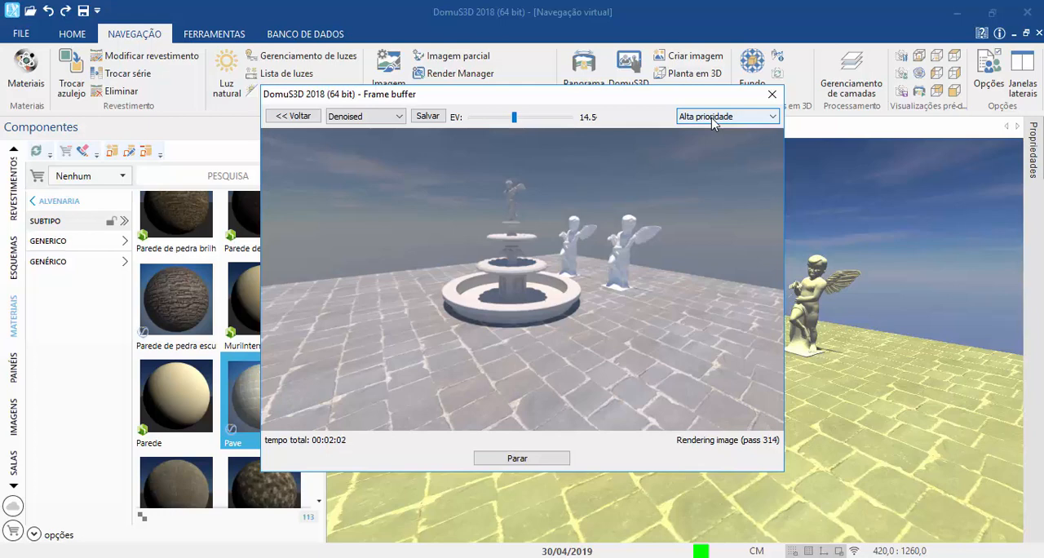
Step: Stop the rendering with its current result saved and accept the default image grading
left_click(499, 466)
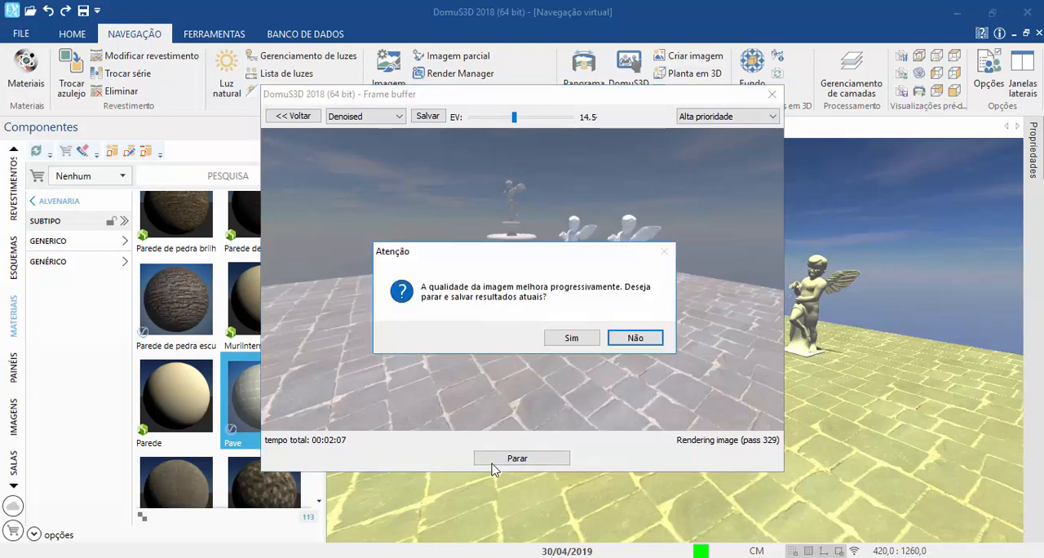
left_click(570, 338)
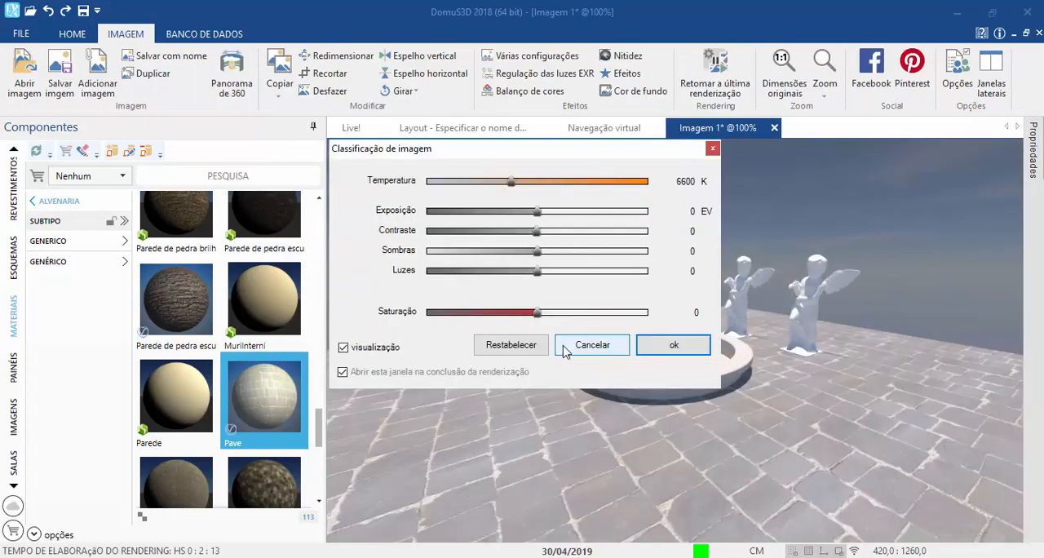
left_click(670, 345)
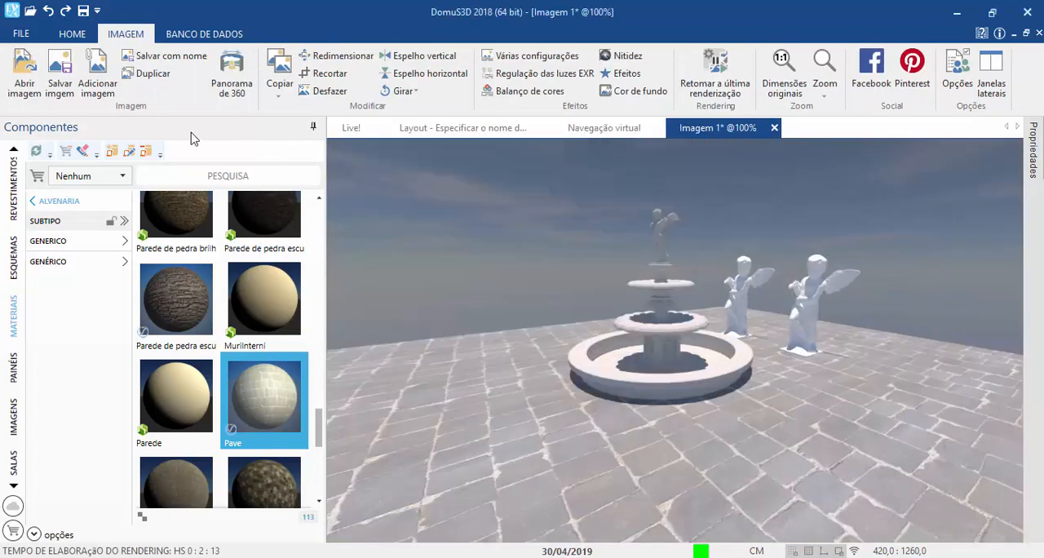
Step: Open the file-saving dialog for the rendered image, leave it without naming a file, and return to the virtual navigation
left_click(74, 85)
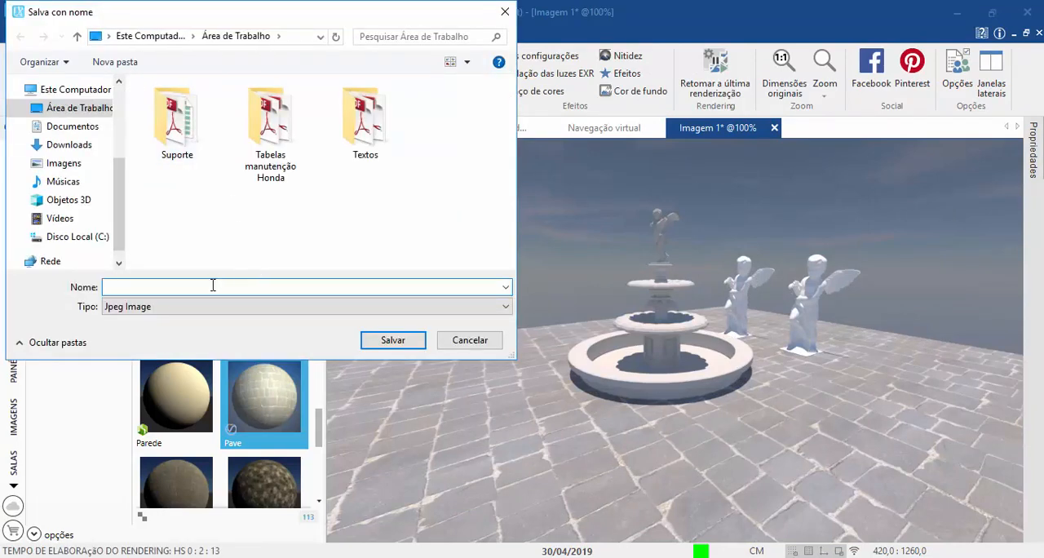
left_click(380, 343)
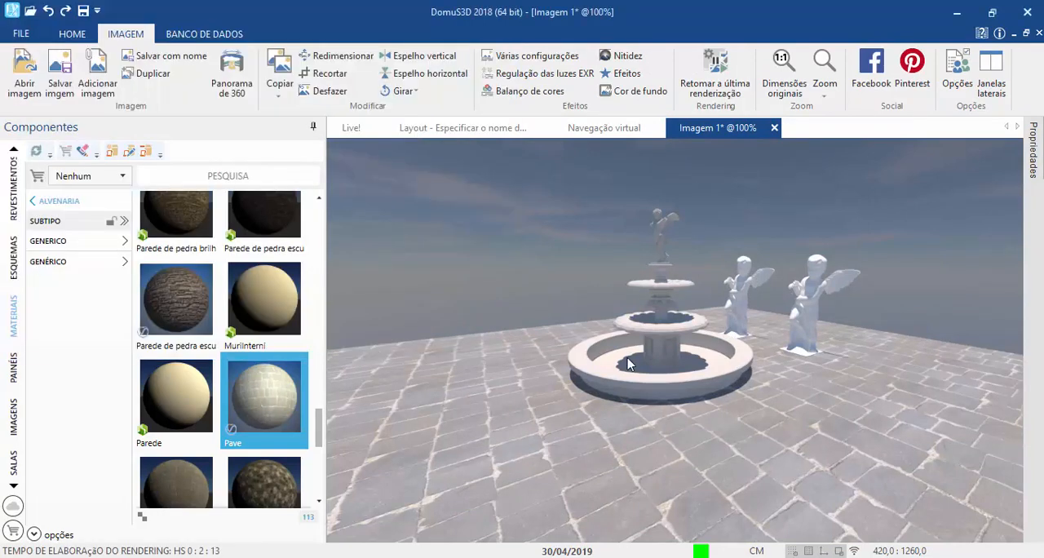
left_click(613, 130)
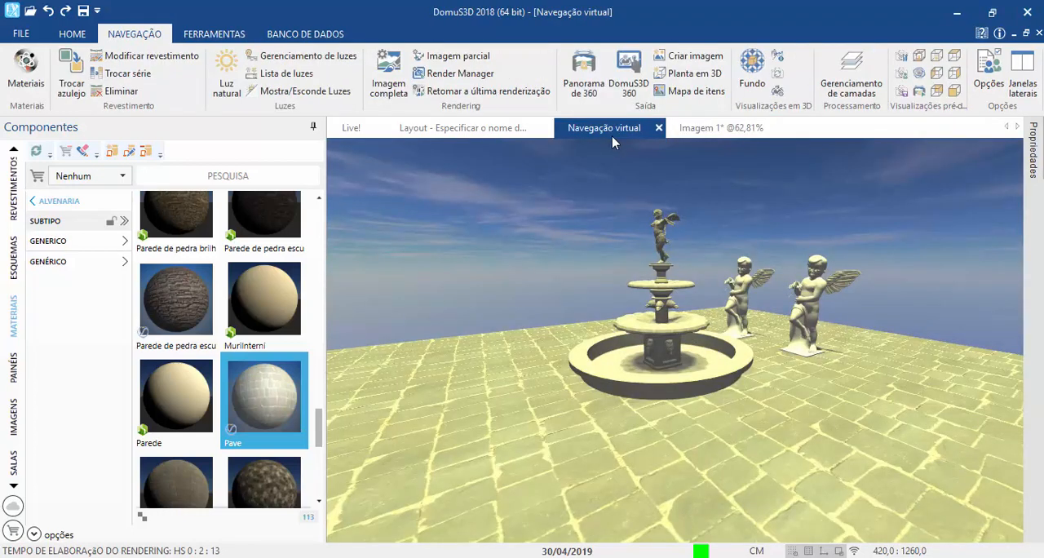
Step: Set the sunlight's ozone value to 1 and apply the natural light settings
left_click(221, 88)
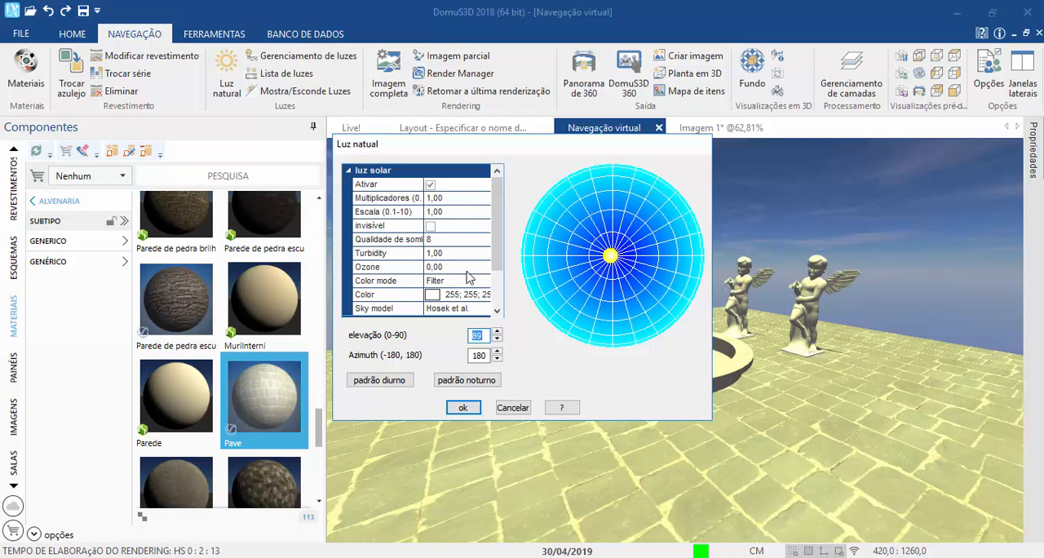
left_click(429, 267)
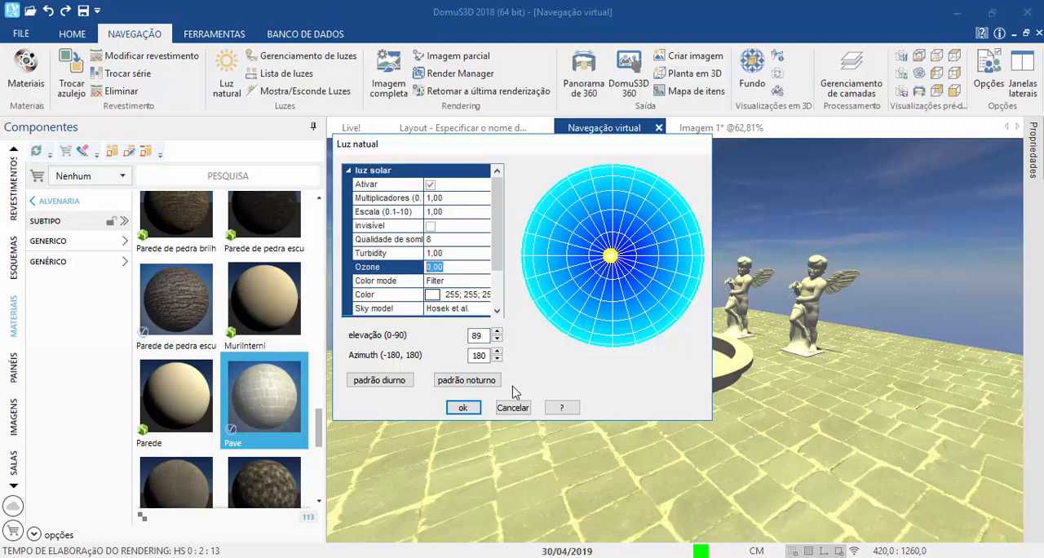
type("1")
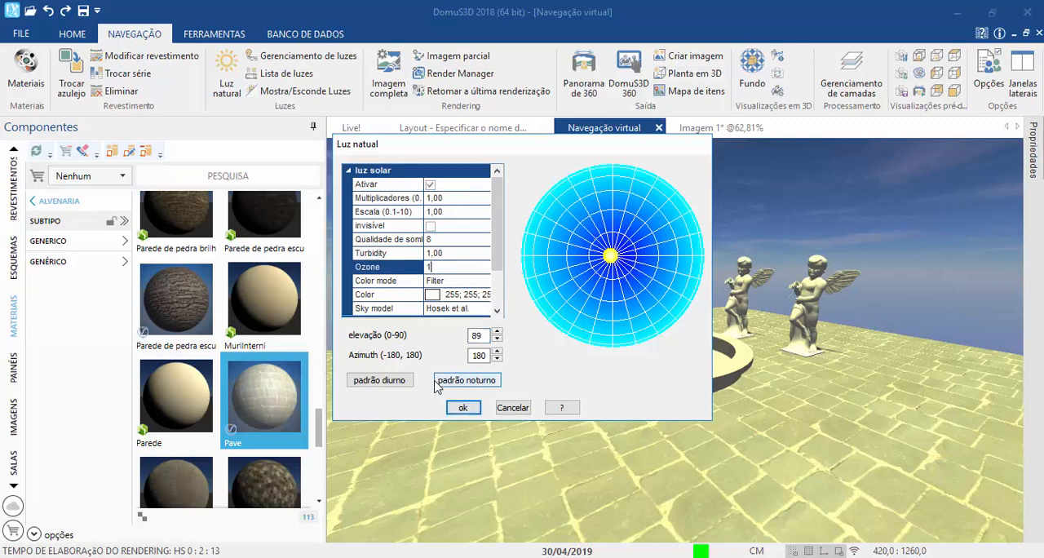
left_click(461, 407)
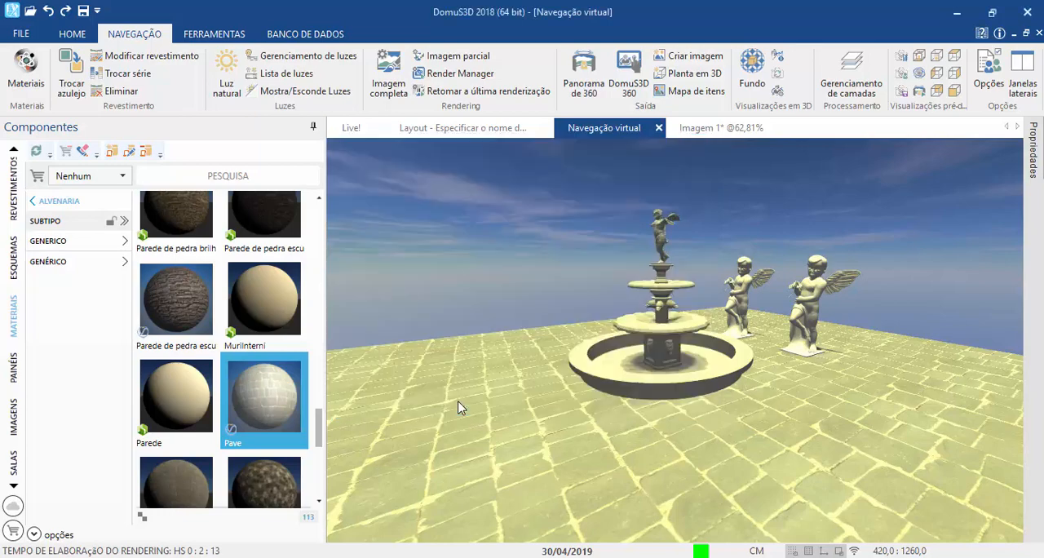
Step: Render the full image again with the existing "Fotográfico" exposure settings and set the rendering's EV to 14.5
left_click(388, 78)
left_click(372, 379)
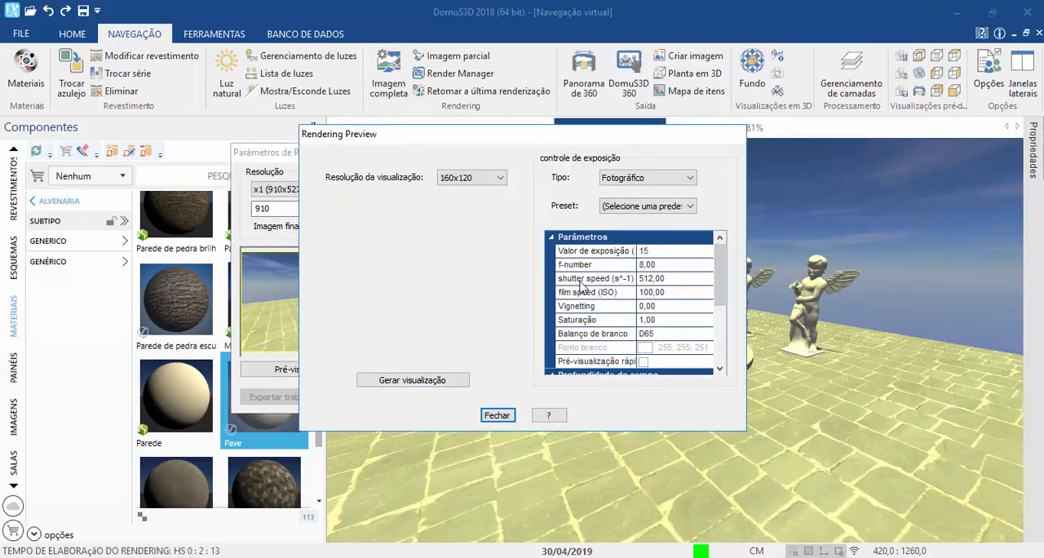
left_click(490, 415)
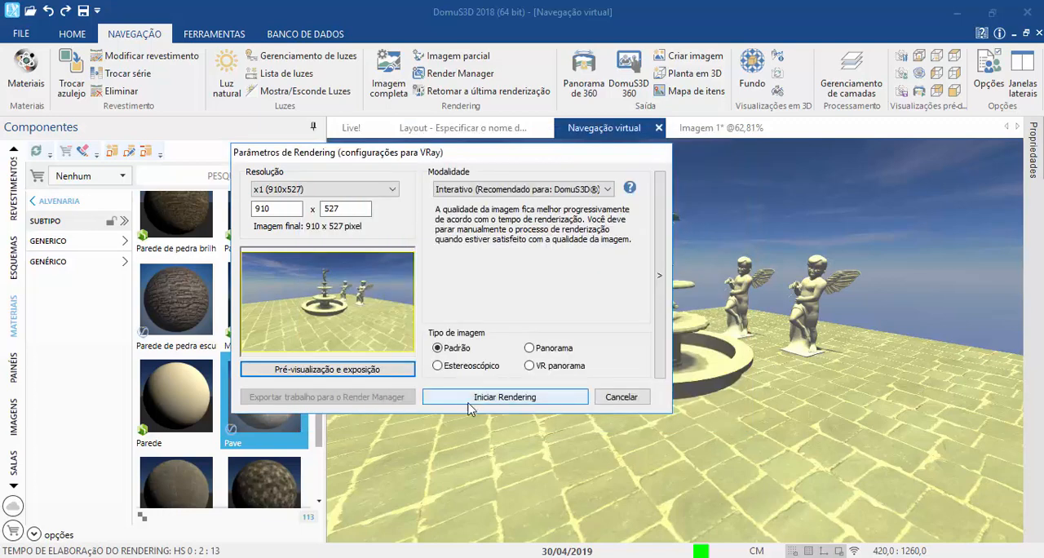
left_click(473, 398)
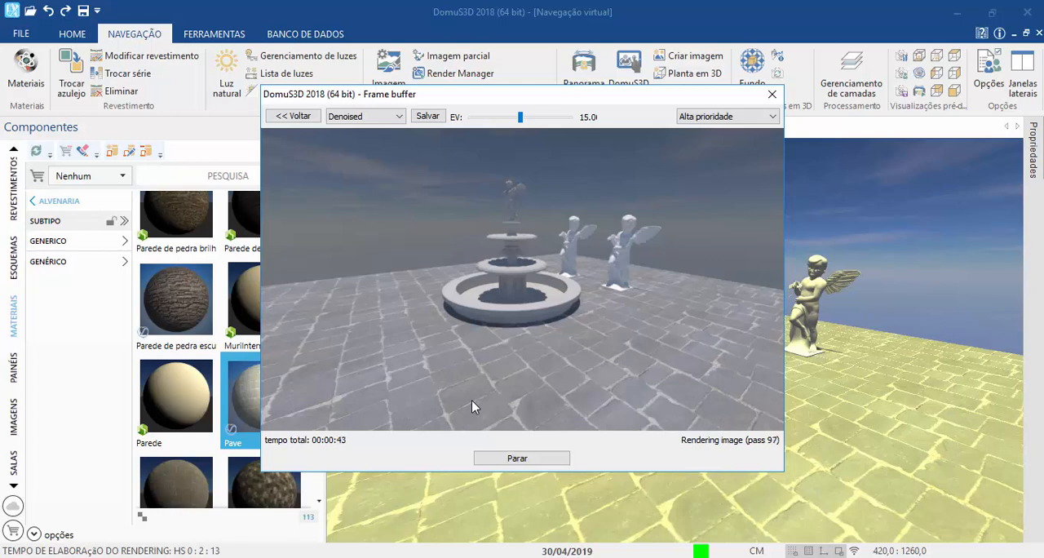
left_click(522, 119)
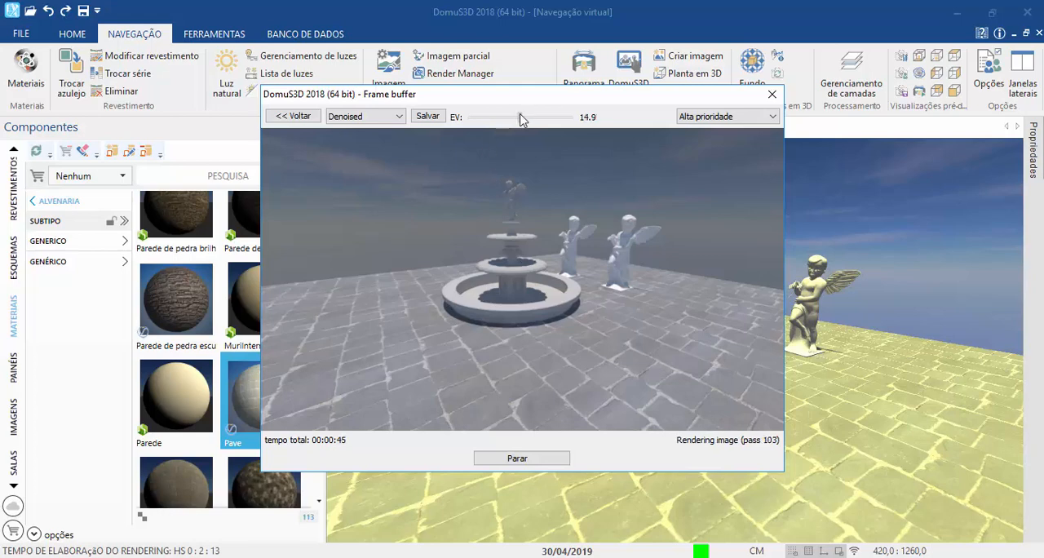
mouse_move(522, 119)
left_mouse_down()
mouse_move(496, 118)
mouse_move(516, 117)
left_mouse_up()
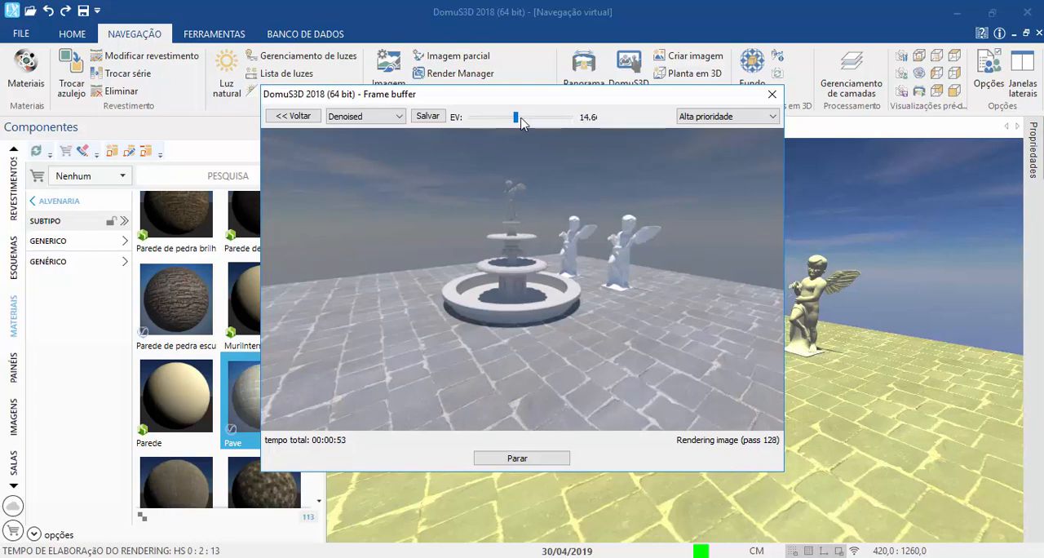
left_click_drag(515, 118, 513, 119)
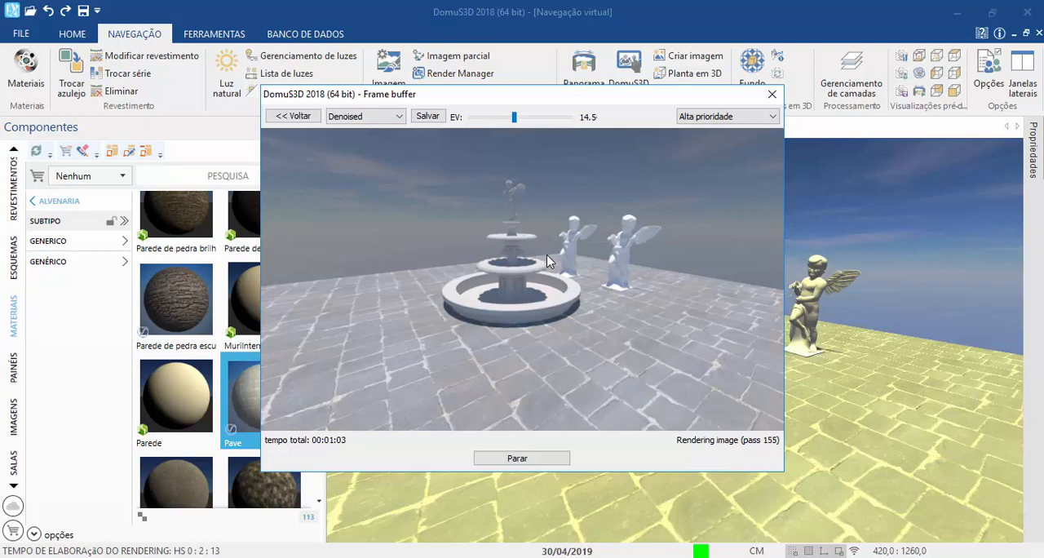
Step: Stop the second rendering with its current result saved and accept the image grading at 6600 K temperature and zero adjustments
left_click(530, 460)
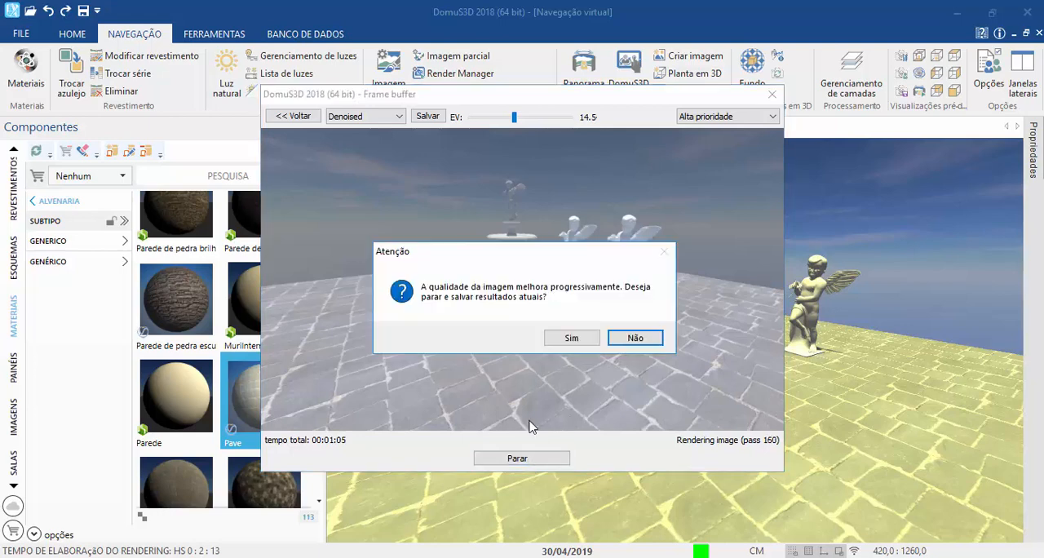
left_click(561, 341)
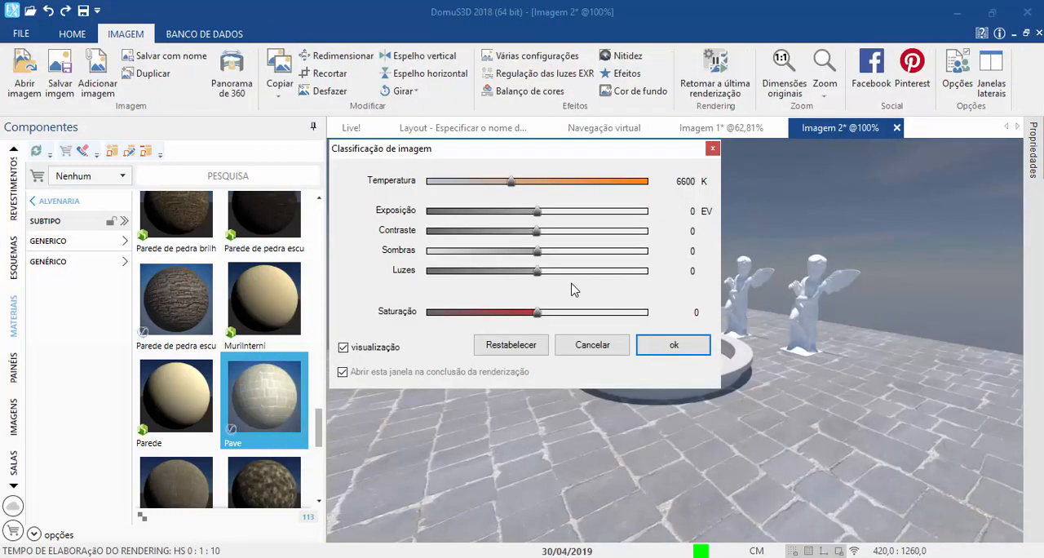
left_click(666, 349)
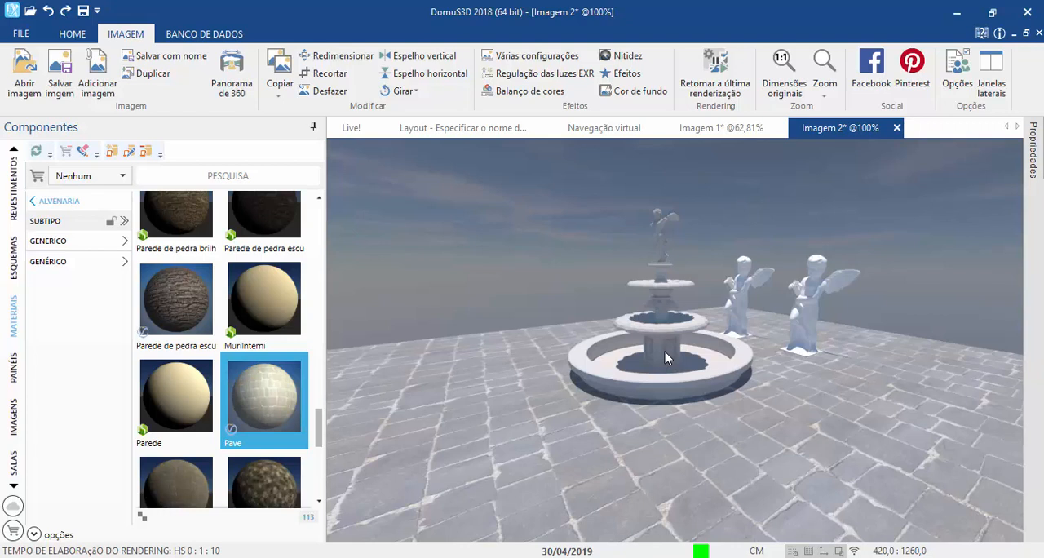
Step: Compare the first rendered image with the second one to examine the effect of the ozone value
left_click(738, 123)
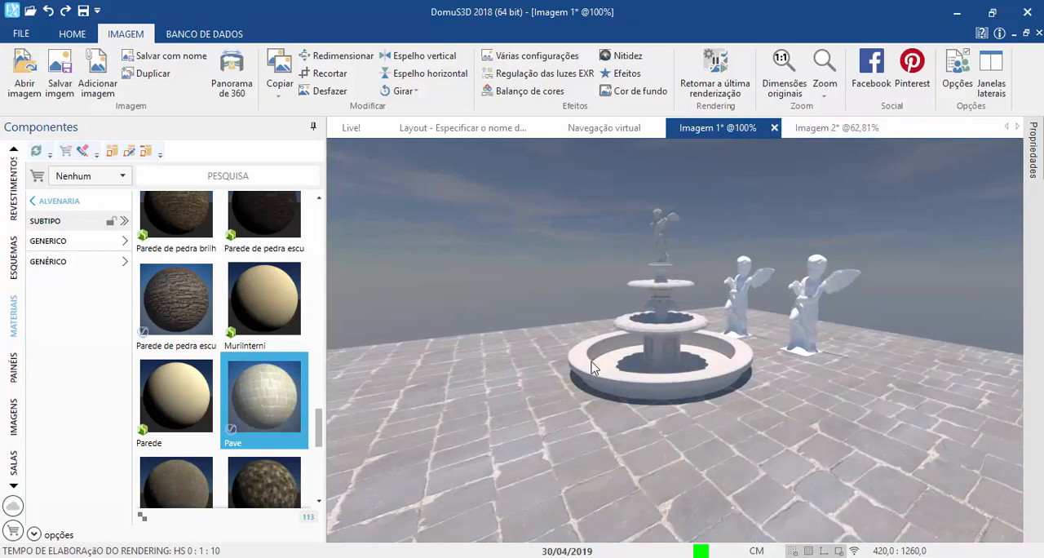
left_click(789, 137)
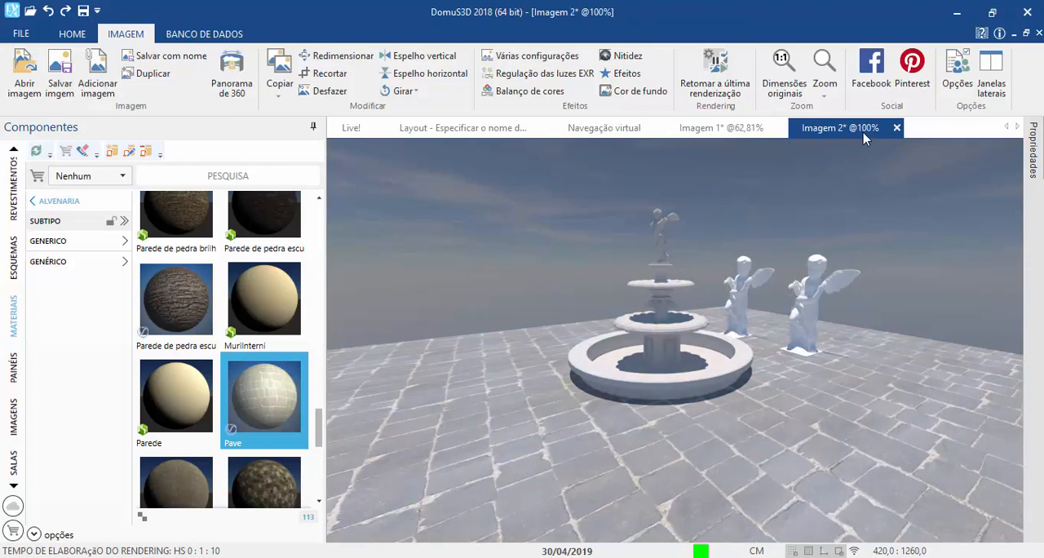
Step: Alternate repeatedly between the two rendered images to examine differences in the tint of the paving and the sky
left_click(728, 135)
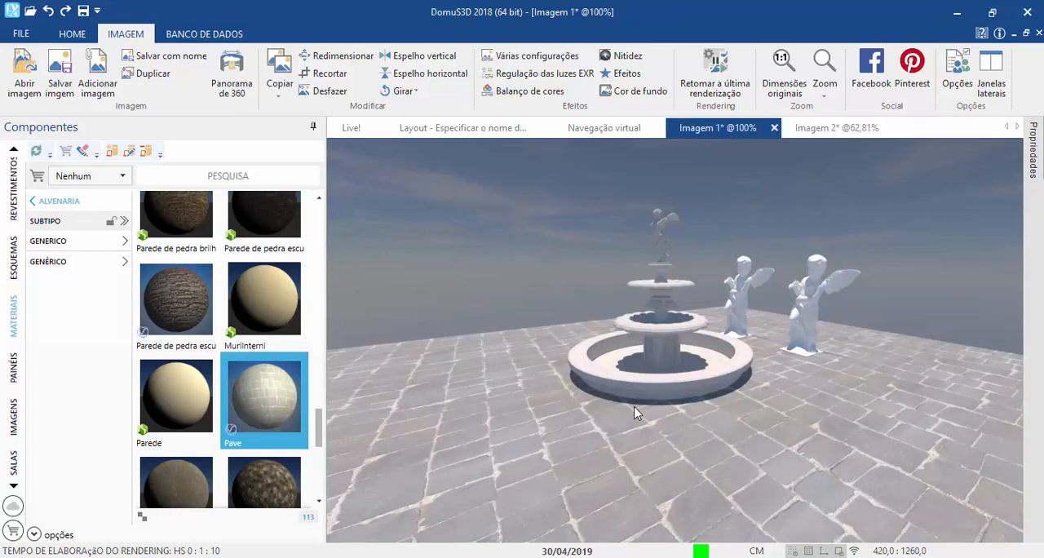
left_click(800, 130)
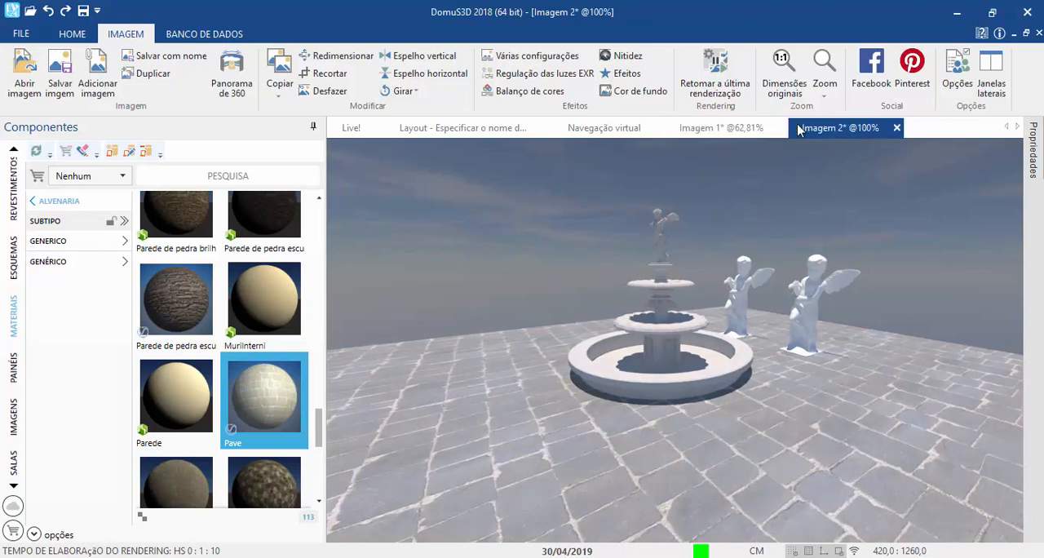
left_click(744, 130)
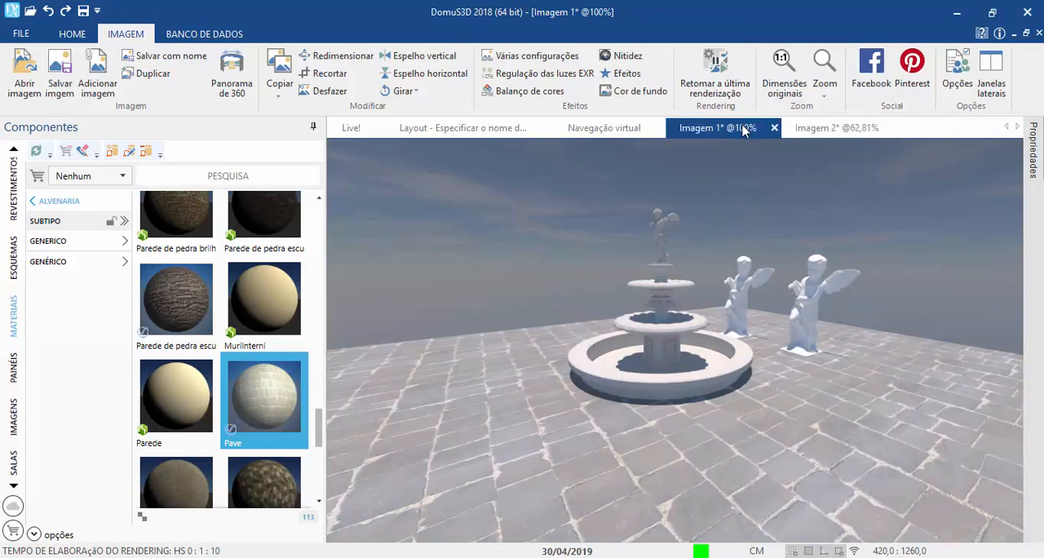
left_click(805, 127)
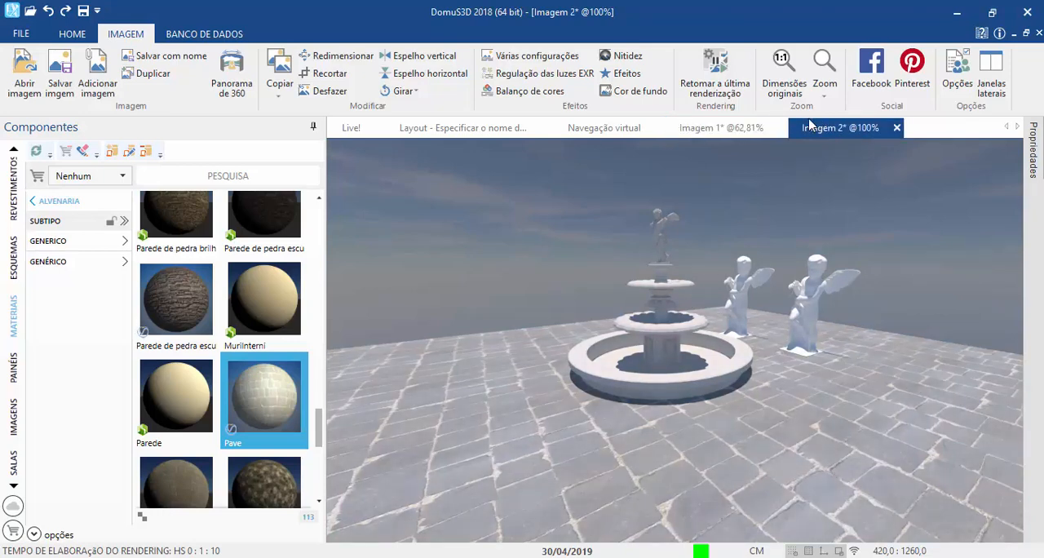
left_click(746, 128)
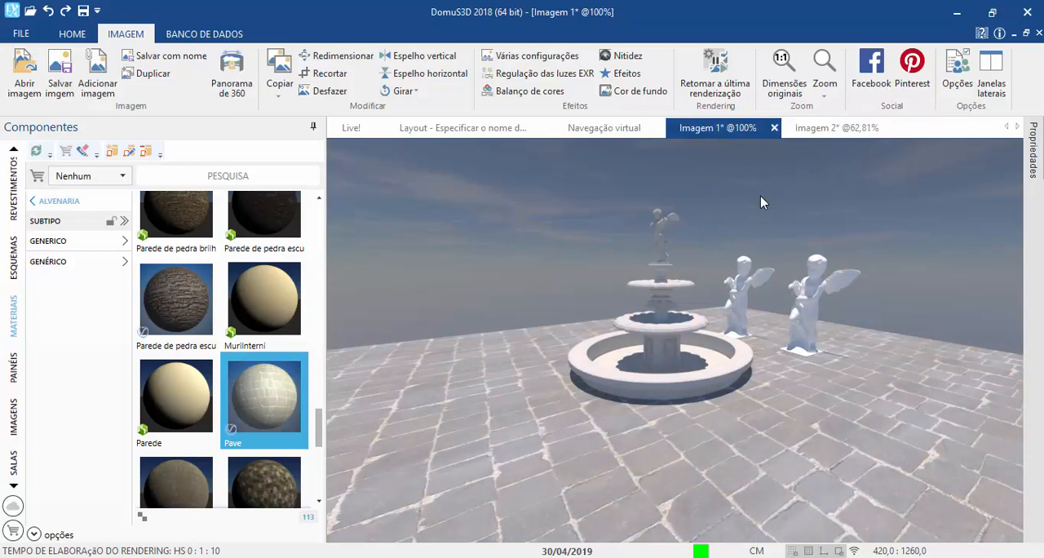
left_click(837, 128)
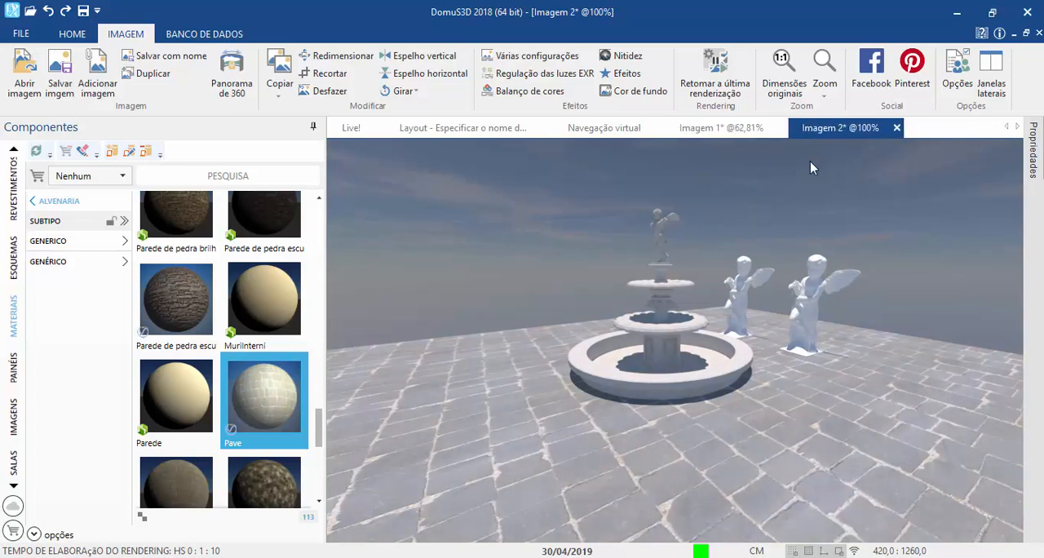
left_click(700, 130)
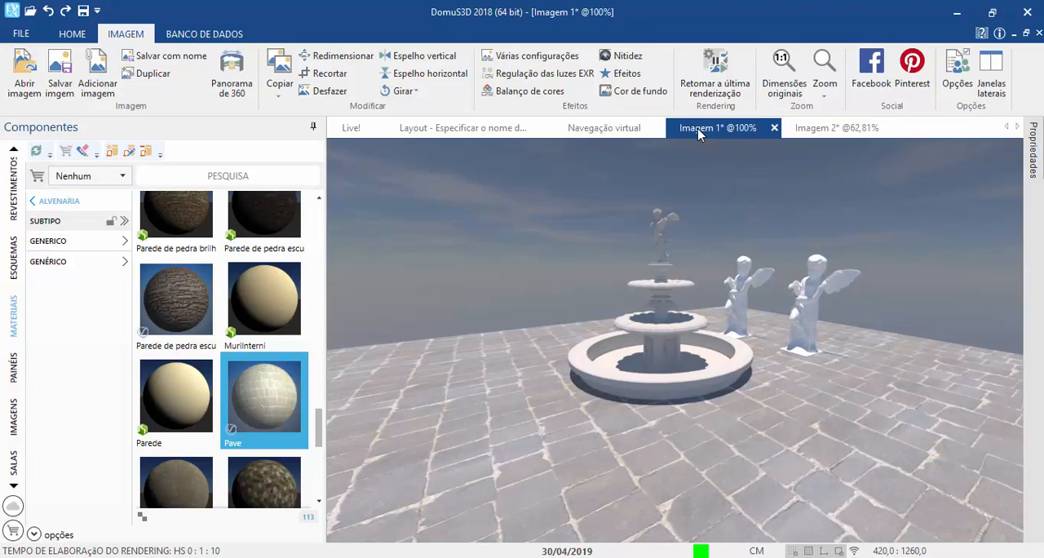
Step: Close both rendered images without saving them and return to the virtual navigation view
left_click(774, 127)
left_click(572, 338)
left_click(774, 128)
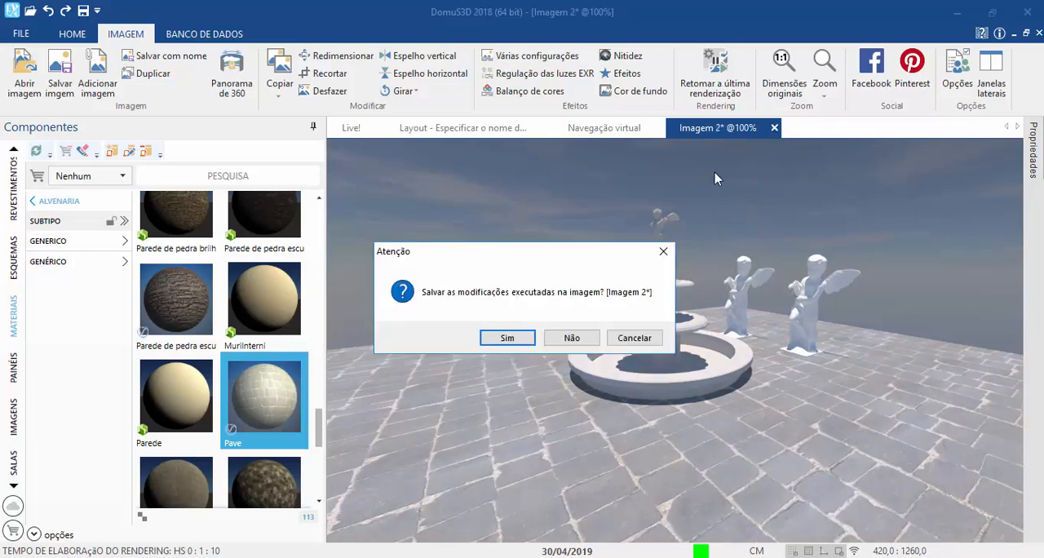
left_click(572, 338)
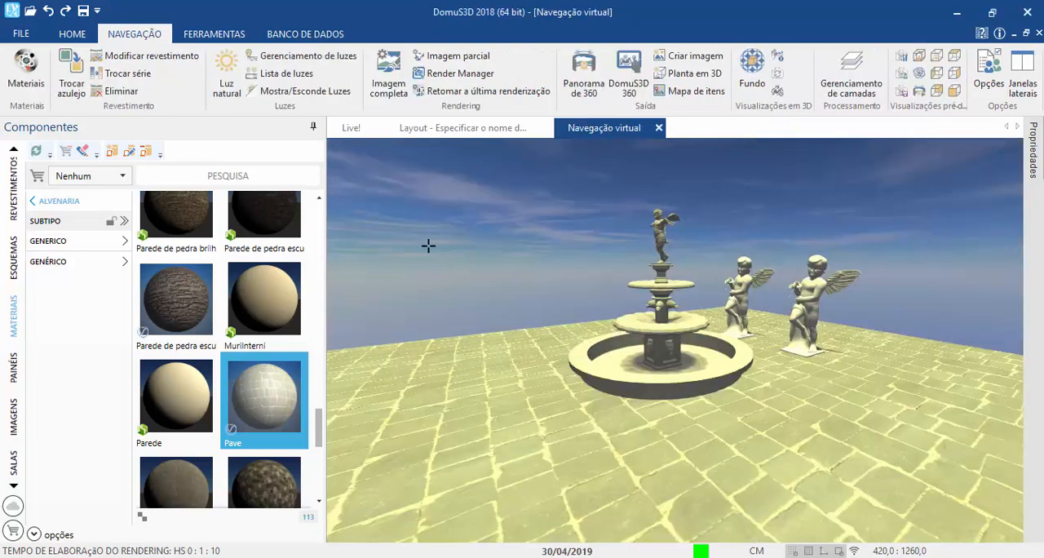
Step: Open the natural light settings and switch the sun's "invisível" option on and back off
left_click(212, 99)
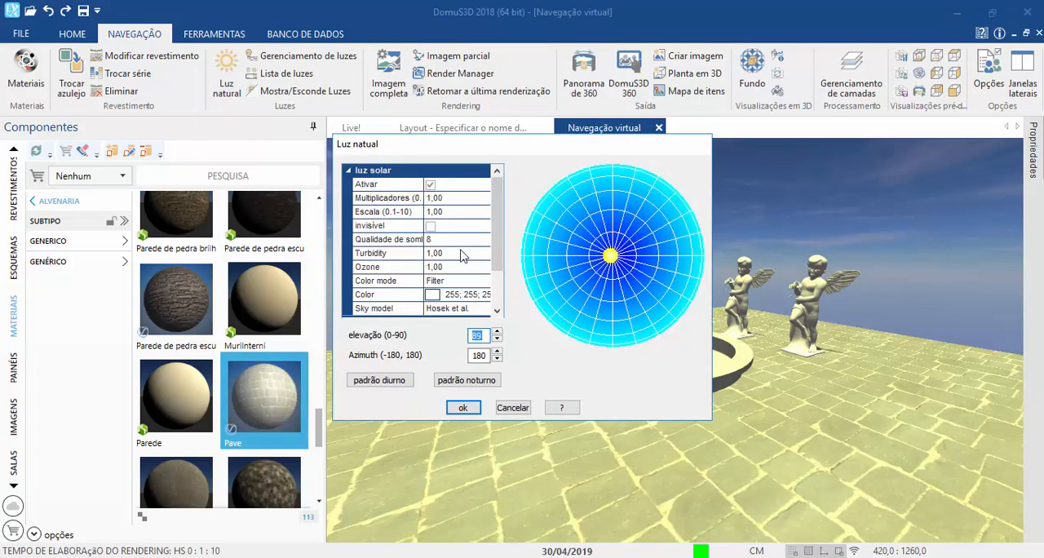
left_click(430, 227)
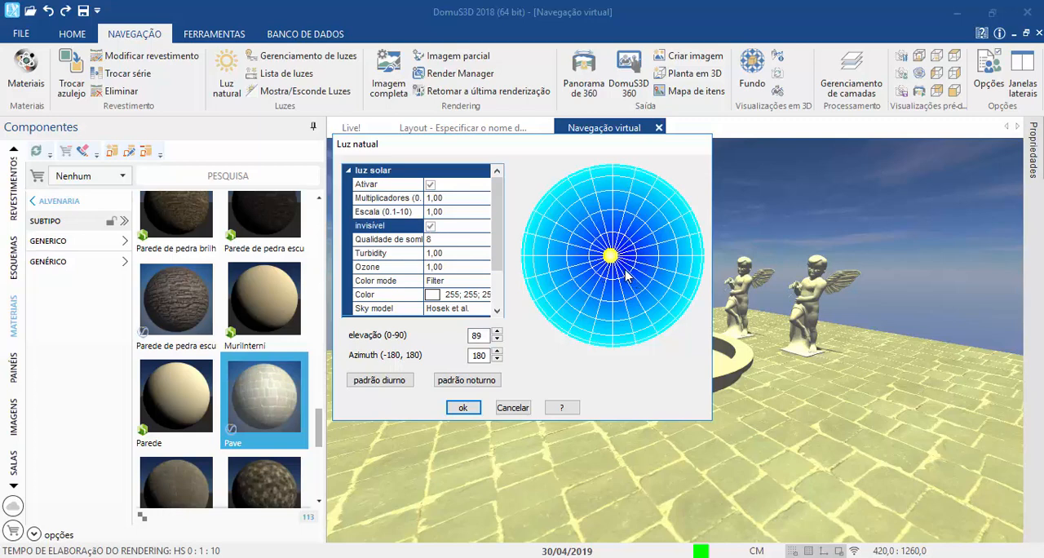
left_click(431, 228)
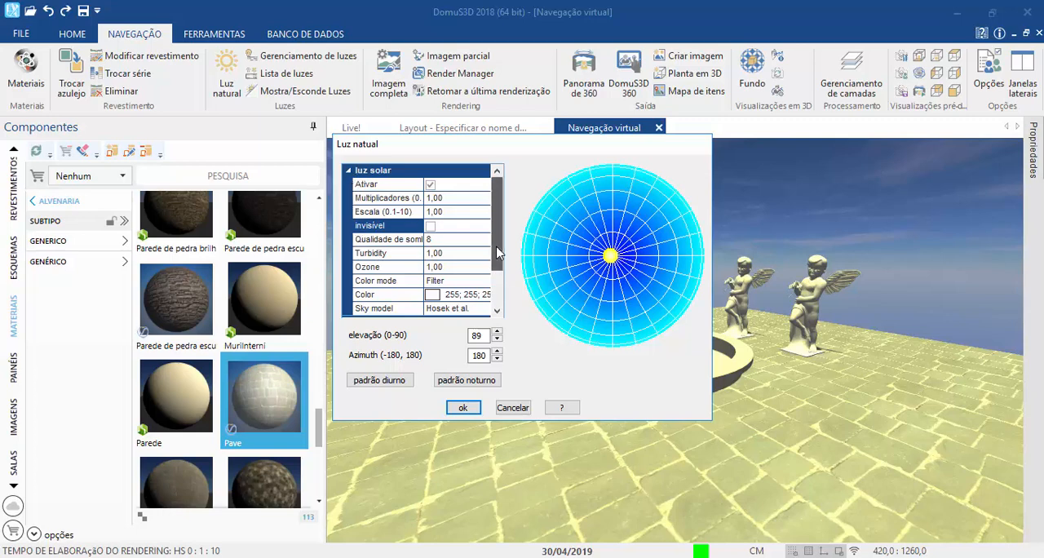
Step: Try the Color environment type, restore it to Sky, and collapse the solar light parameters
scroll(500, 282, "down", 2)
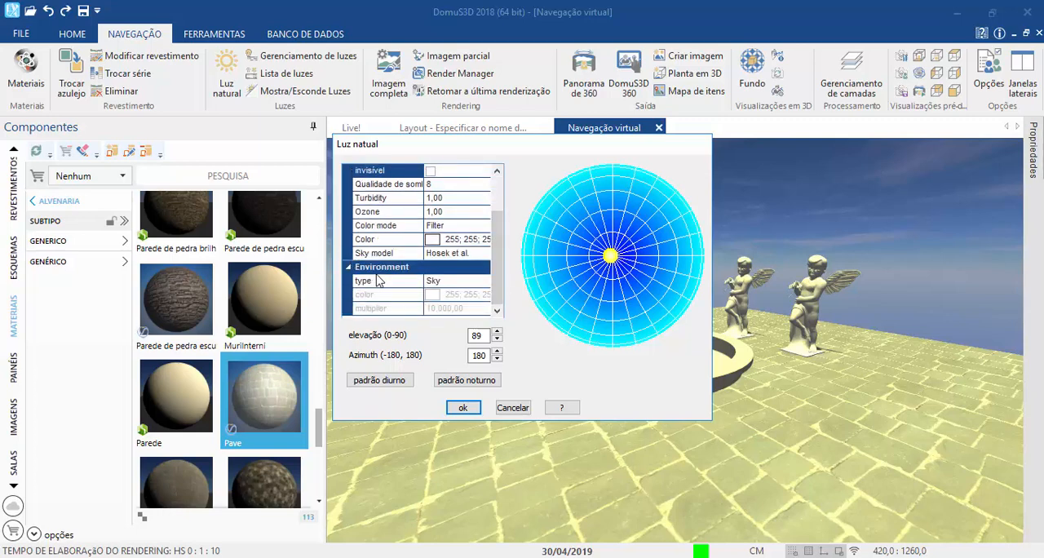
left_click(476, 282)
left_click(476, 282)
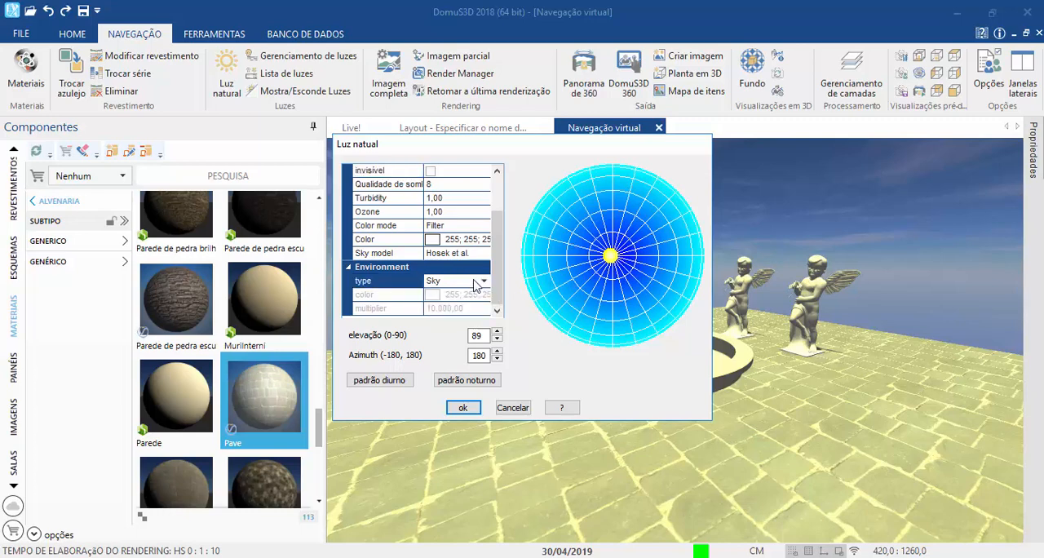
double_click(451, 279)
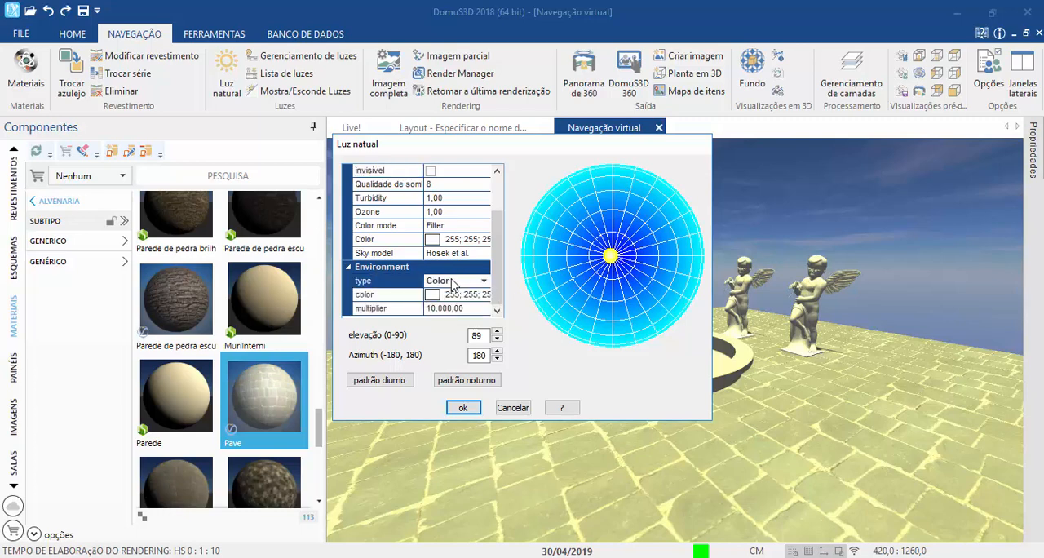
left_click(453, 282)
left_click(451, 297)
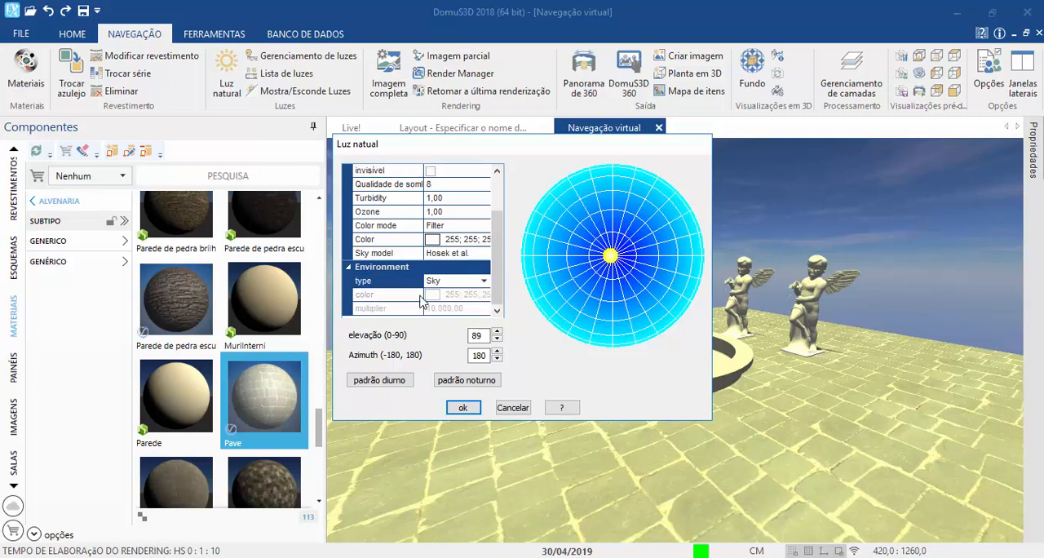
scroll(366, 255, "up", 2)
left_click(349, 170)
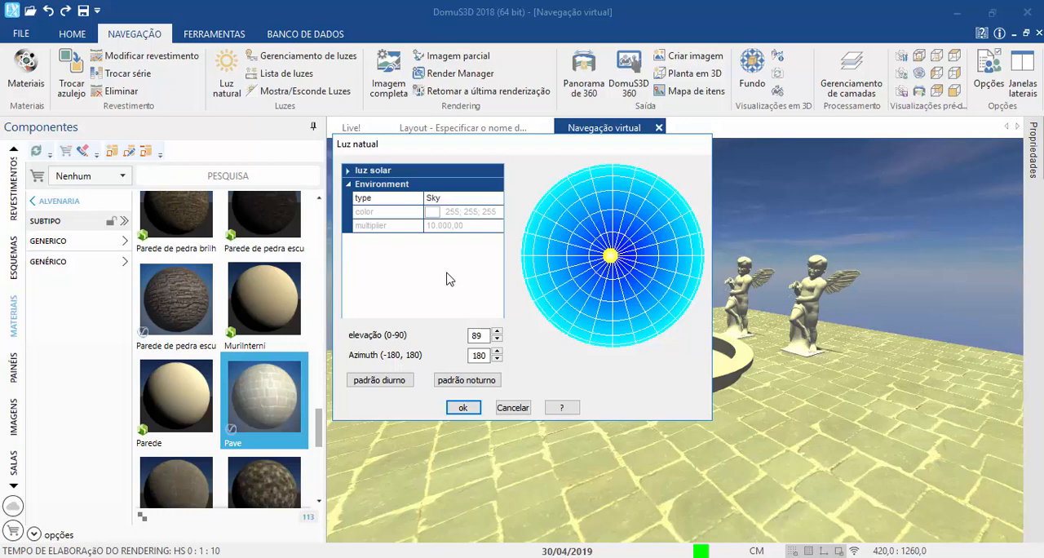
Step: Apply the daytime default natural light settings and set the environment type to Color
left_click(399, 382)
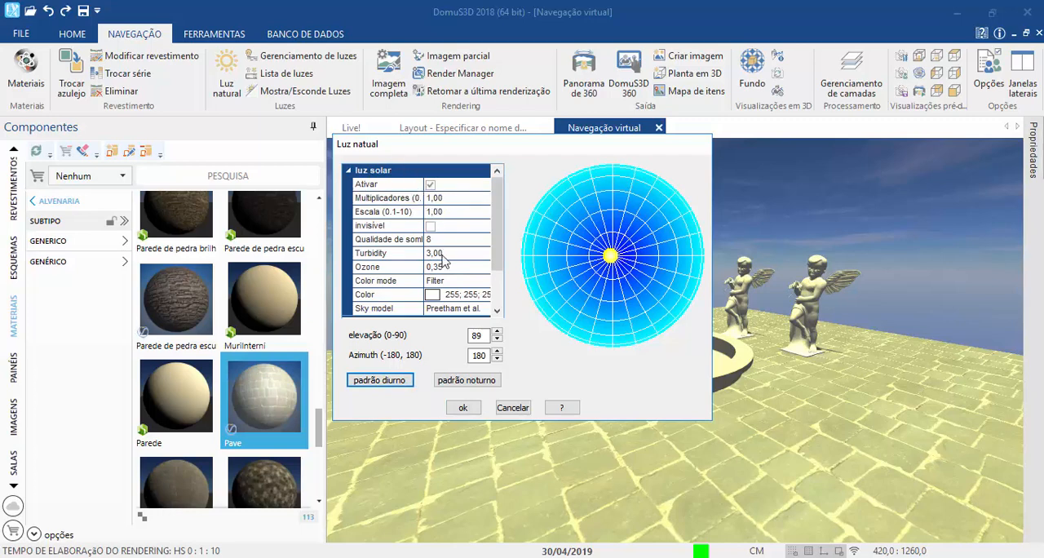
mouse_move(498, 215)
left_mouse_down()
mouse_move(494, 259)
mouse_move(494, 212)
left_mouse_up()
left_click_drag(501, 204, 502, 238)
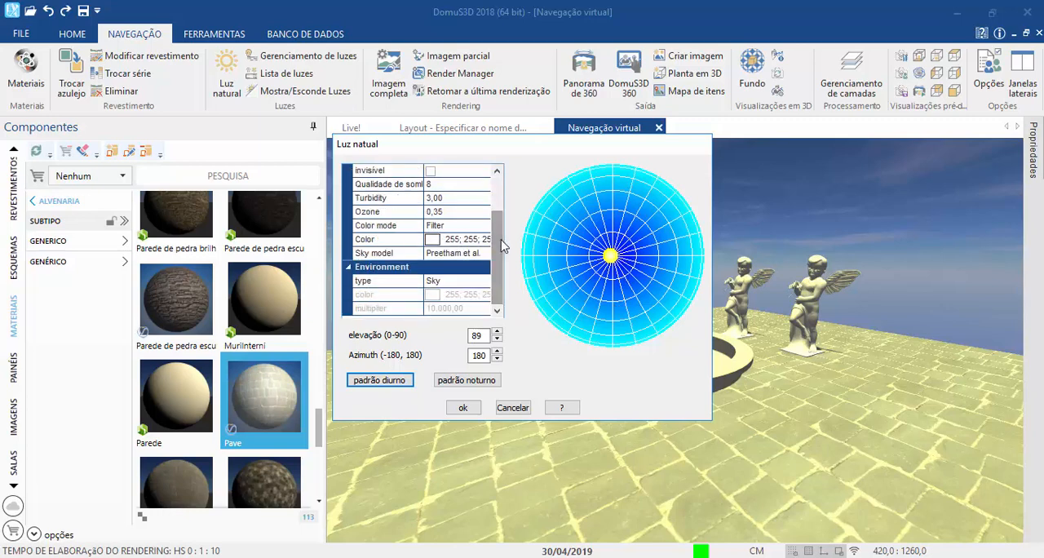
left_click(457, 282)
left_click(447, 310)
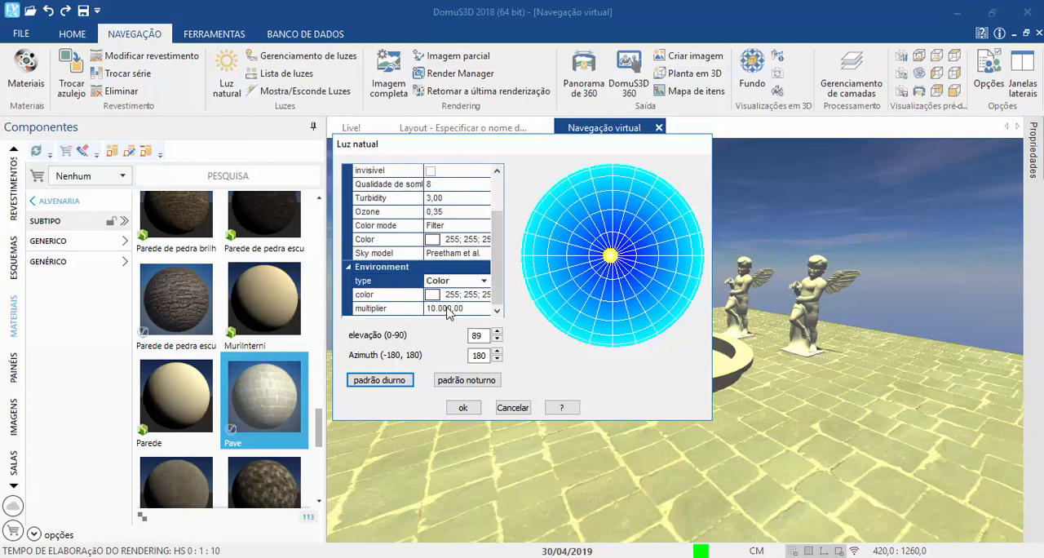
Step: Apply the night default natural light settings and review the resulting sun and environment parameters
left_click(462, 382)
scroll(452, 294, "down", 2)
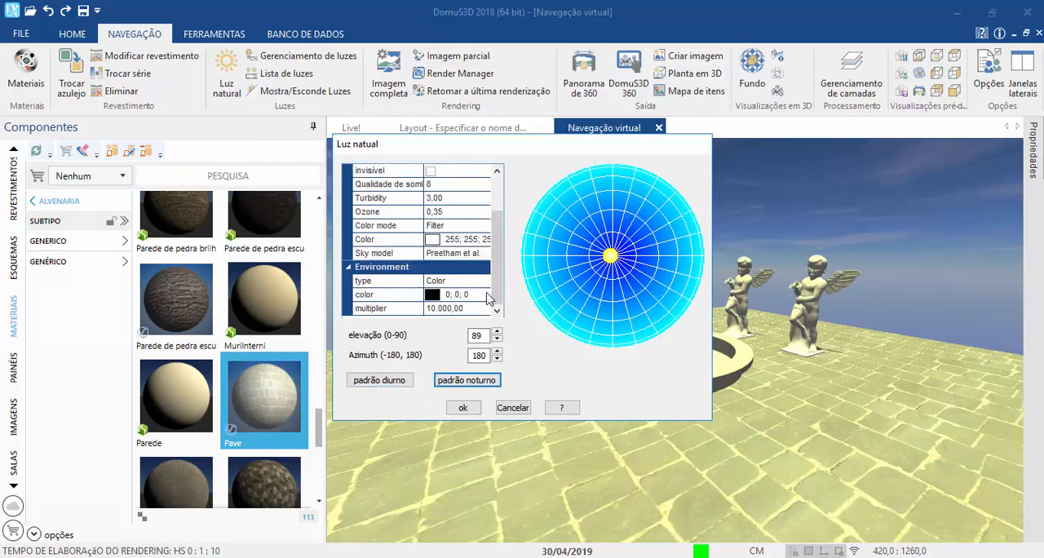
scroll(459, 283, "up", 2)
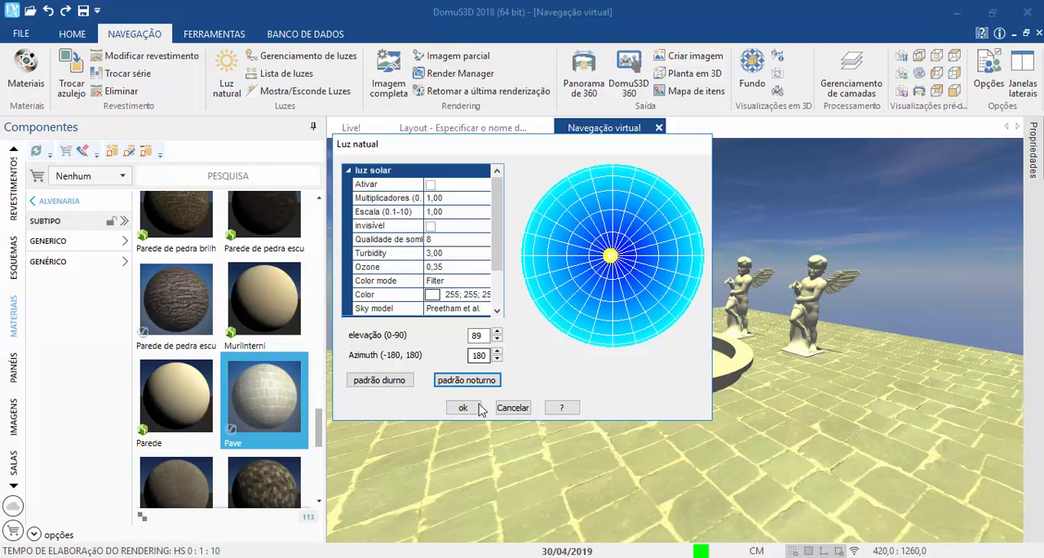
scroll(471, 269, "down", 2)
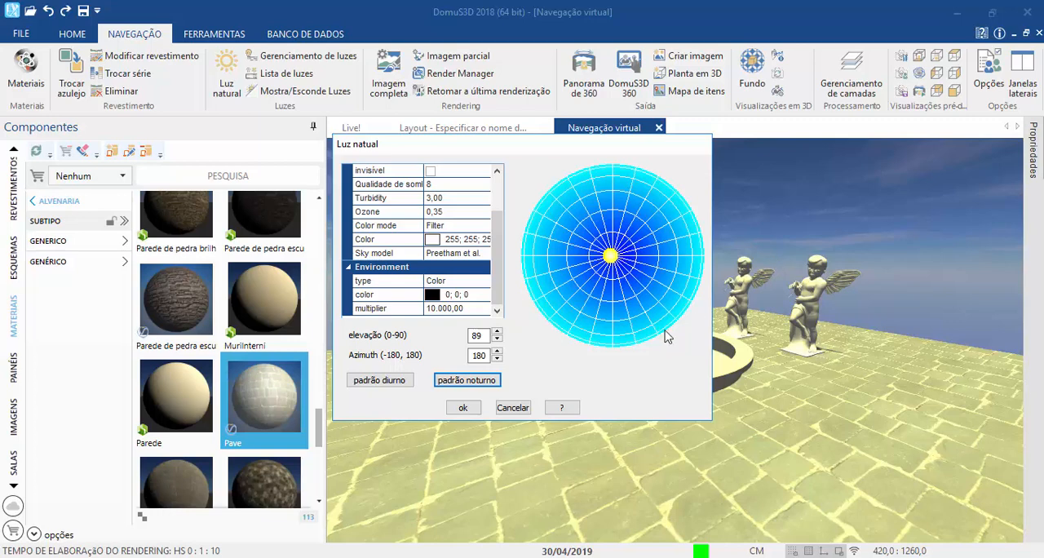
Step: Restore the daytime default, move the sun to elevation 0 and azimuth 42, and toggle sunlight off and back on
left_click(403, 385)
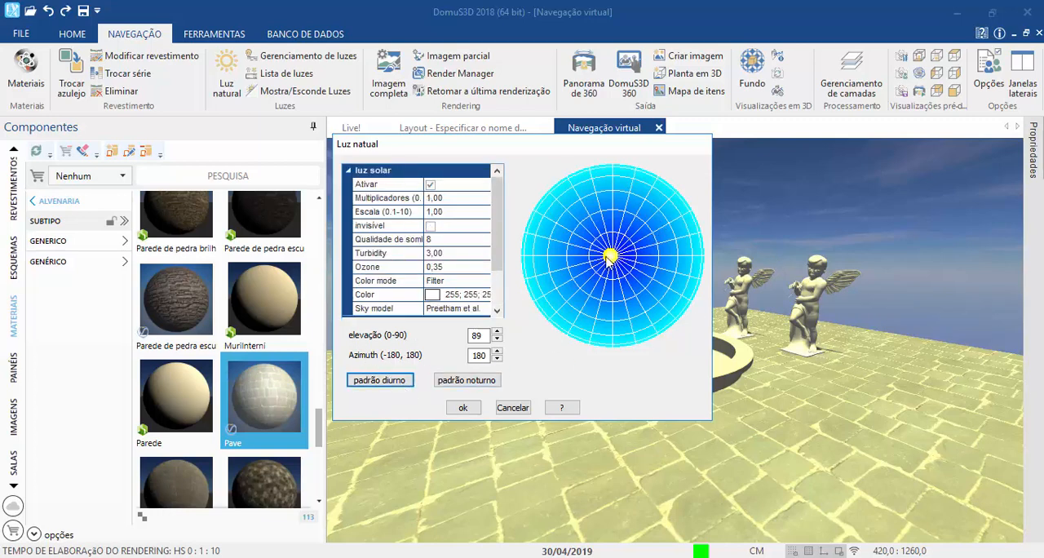
mouse_move(608, 257)
left_mouse_down()
mouse_move(659, 177)
mouse_move(690, 192)
left_mouse_up()
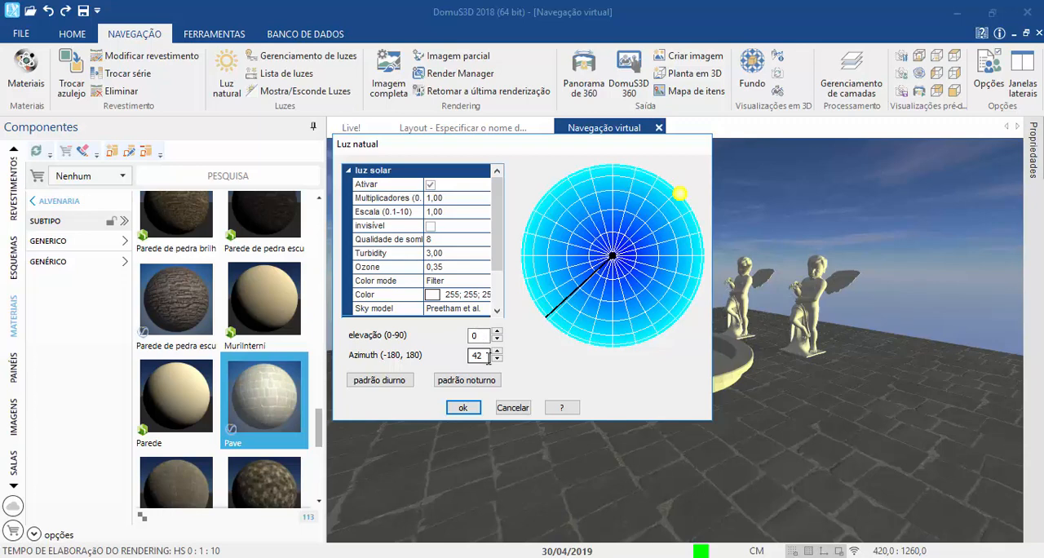
left_click(430, 186)
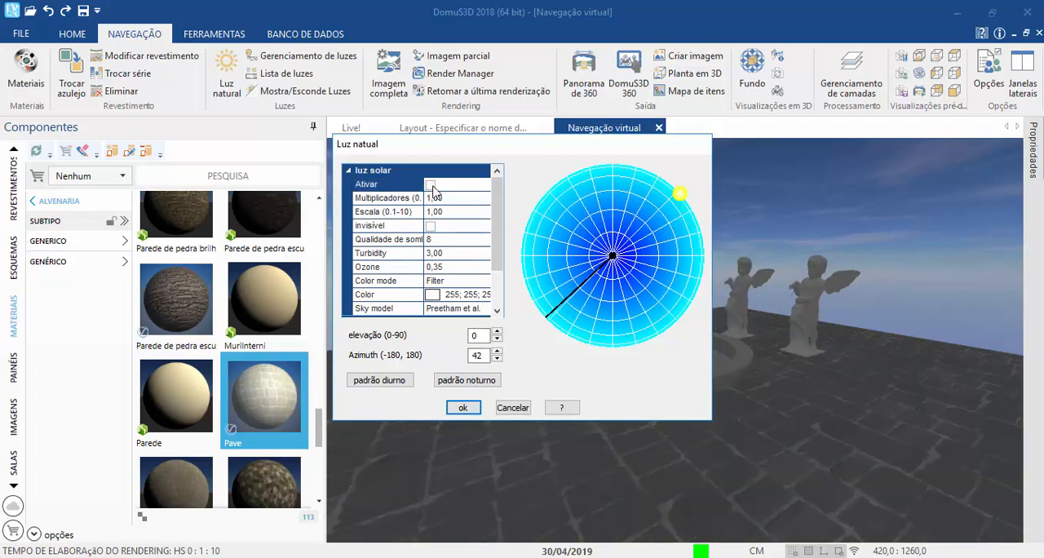
left_click(431, 186)
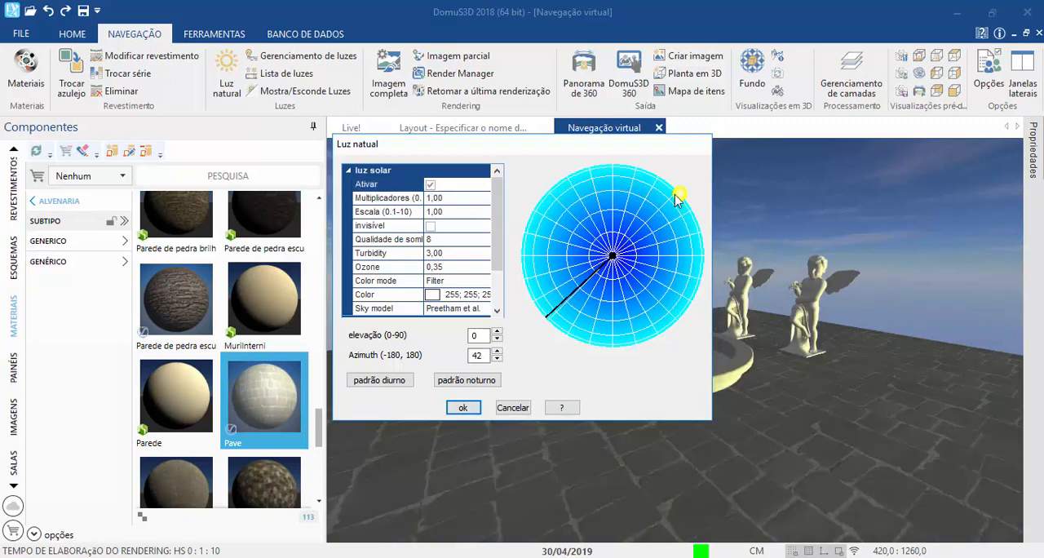
Step: Move the sun to elevation 88 and azimuth 75, and apply the night default natural light settings
left_click_drag(679, 196, 614, 256)
left_click(482, 380)
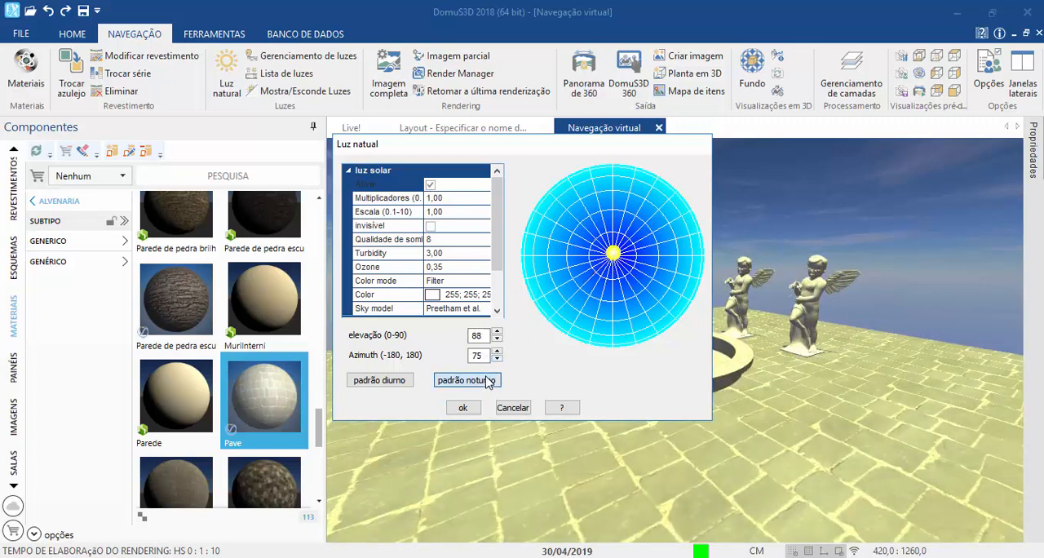
scroll(463, 269, "down", 2)
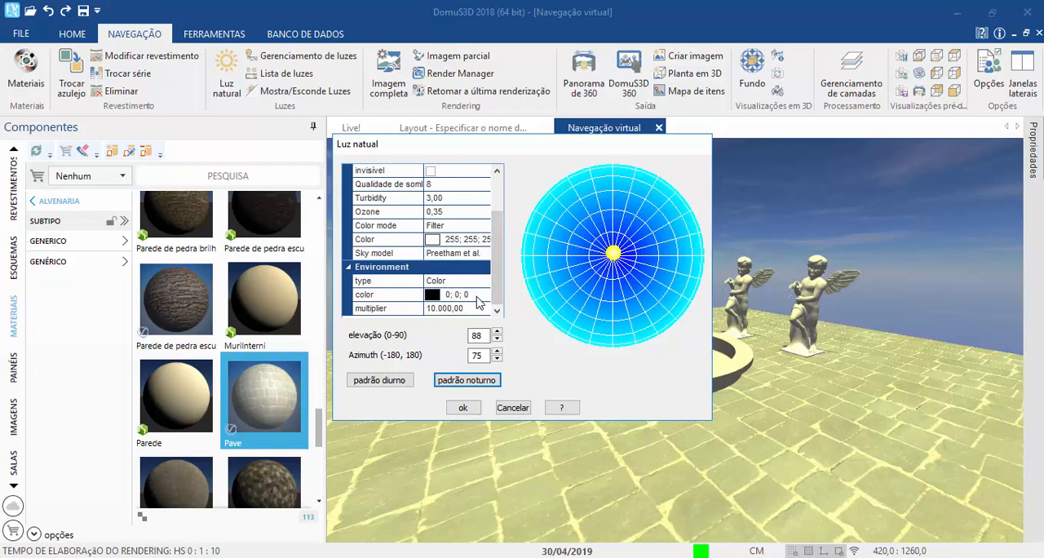
Step: Set the environment color to white after trying the red, orange, black, dark blue and gray swatches
left_click(477, 296)
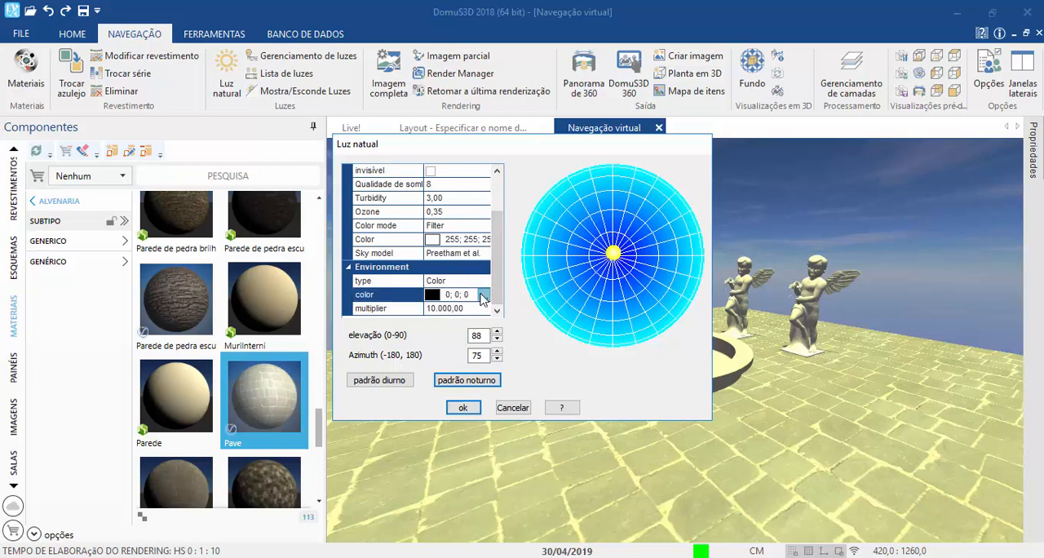
left_click(482, 296)
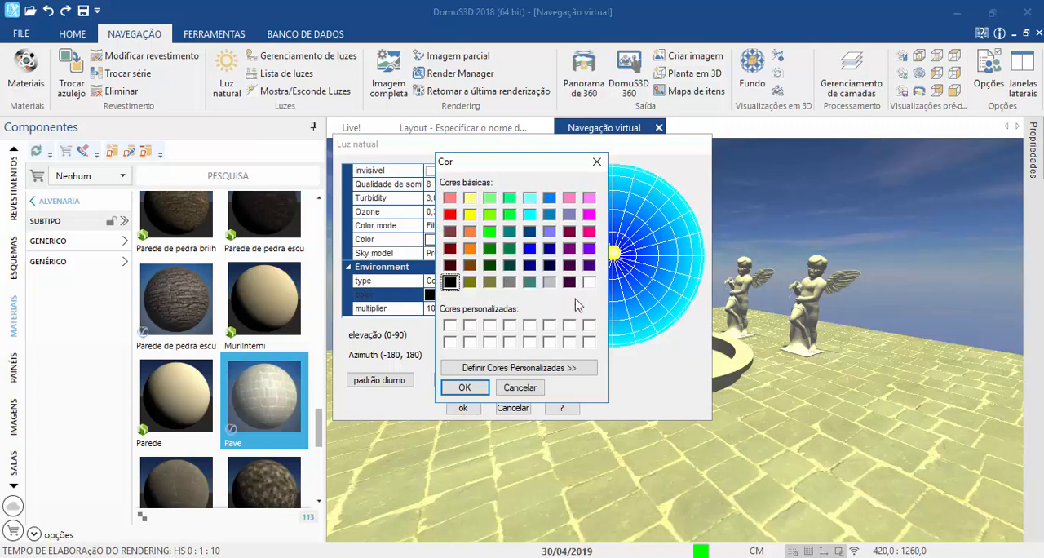
left_click(449, 216)
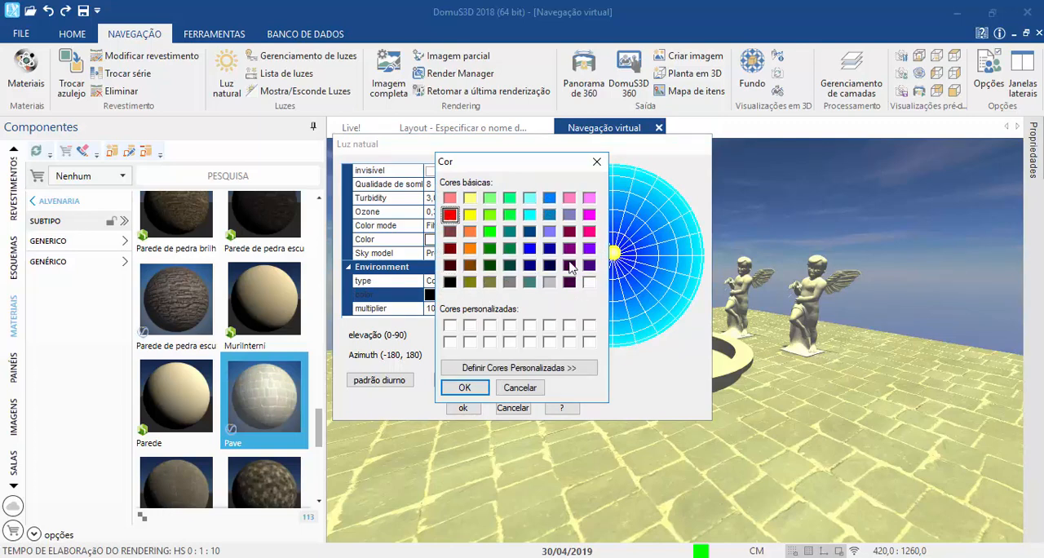
left_click(470, 248)
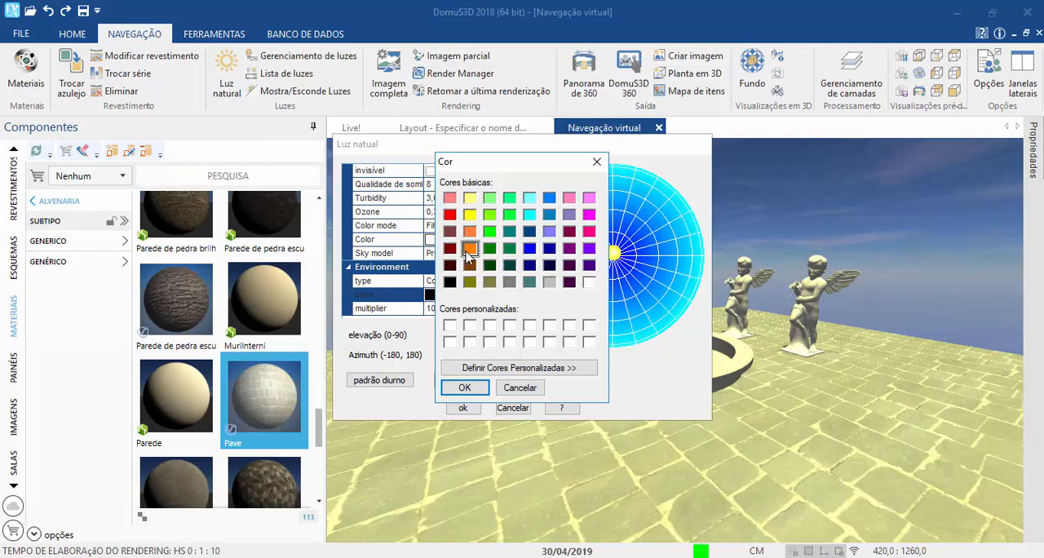
left_click(449, 282)
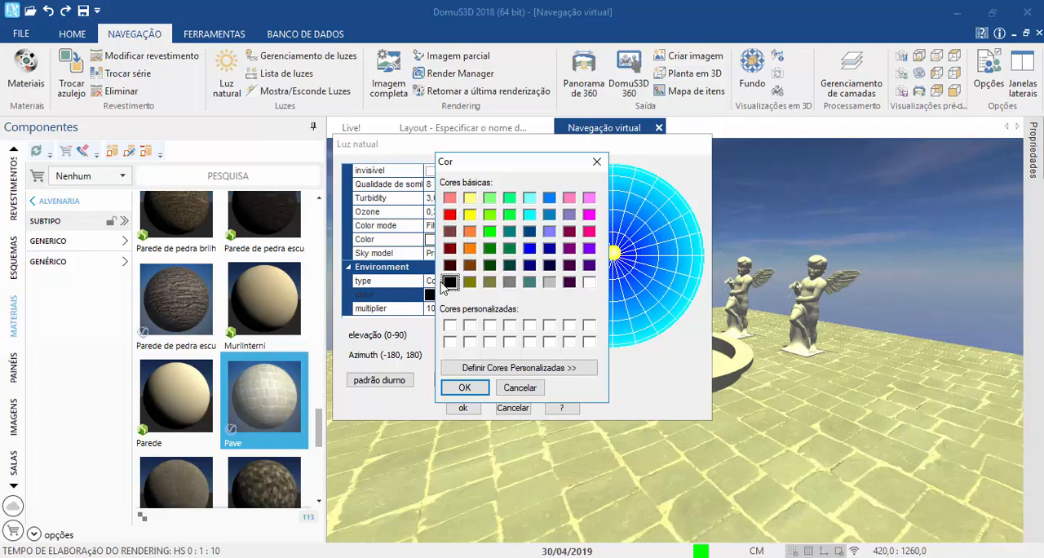
left_click(549, 248)
left_click(530, 265)
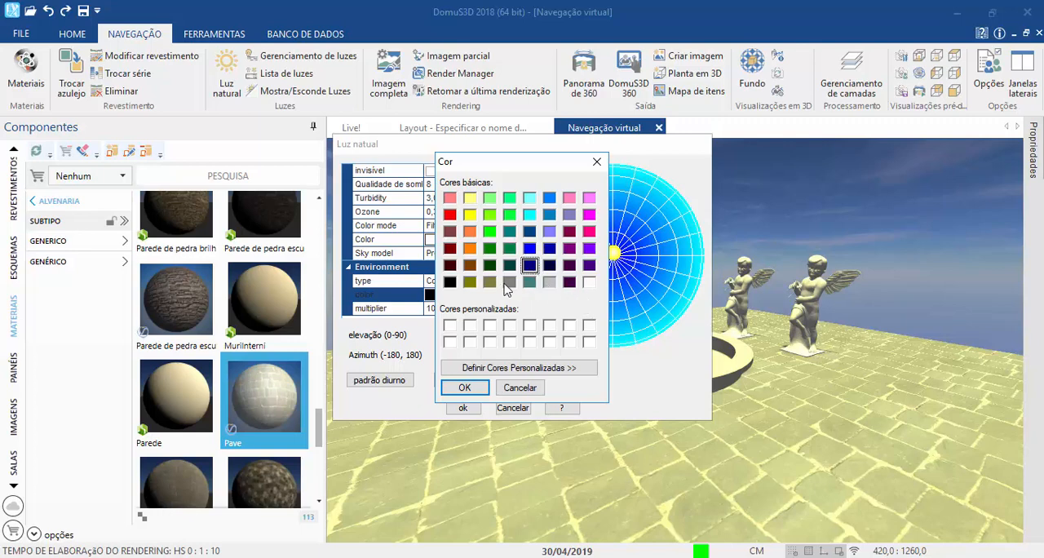
left_click(509, 282)
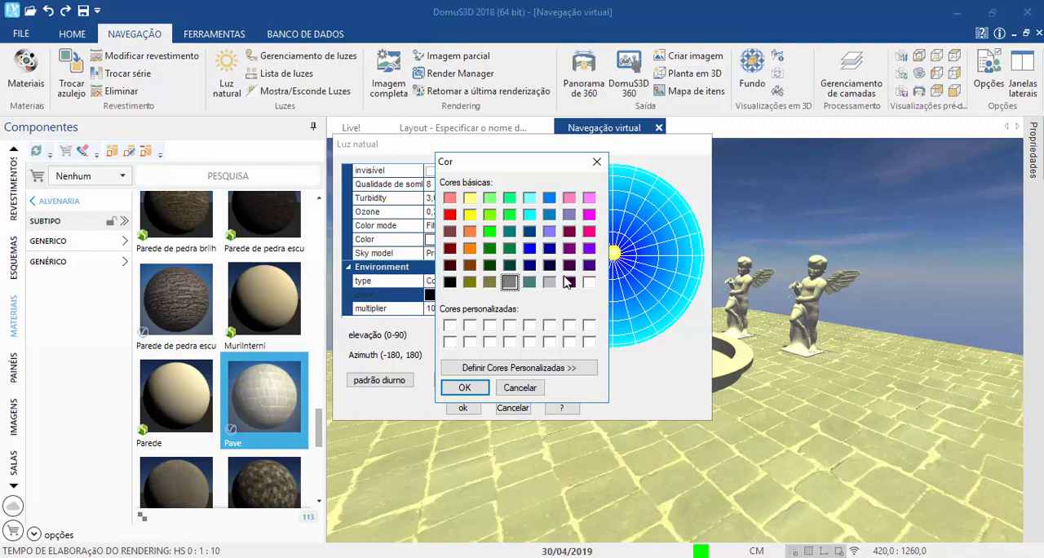
left_click(589, 282)
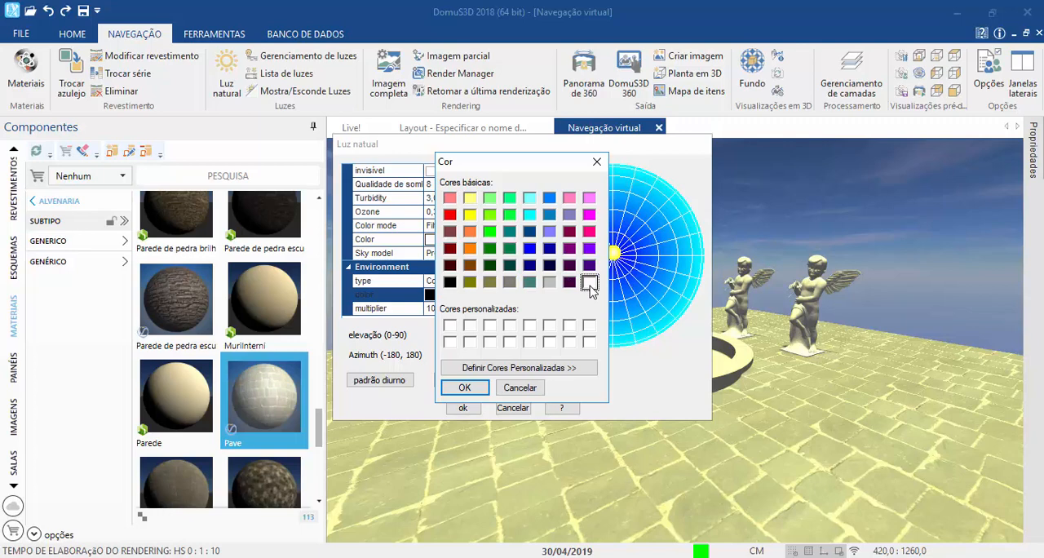
left_click(448, 392)
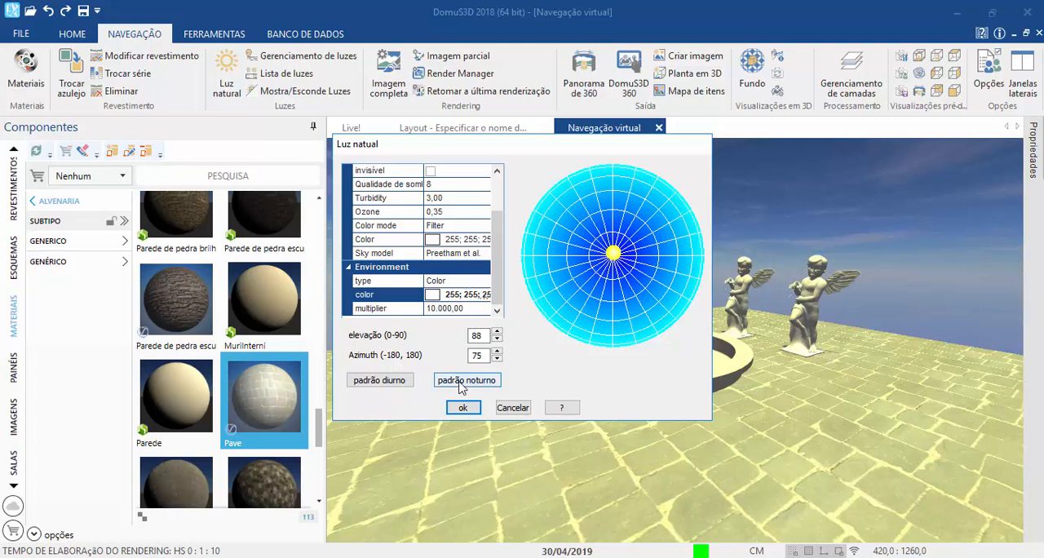
Step: Apply the natural light settings to the fountain scene and refresh the 3D view
left_click(469, 292)
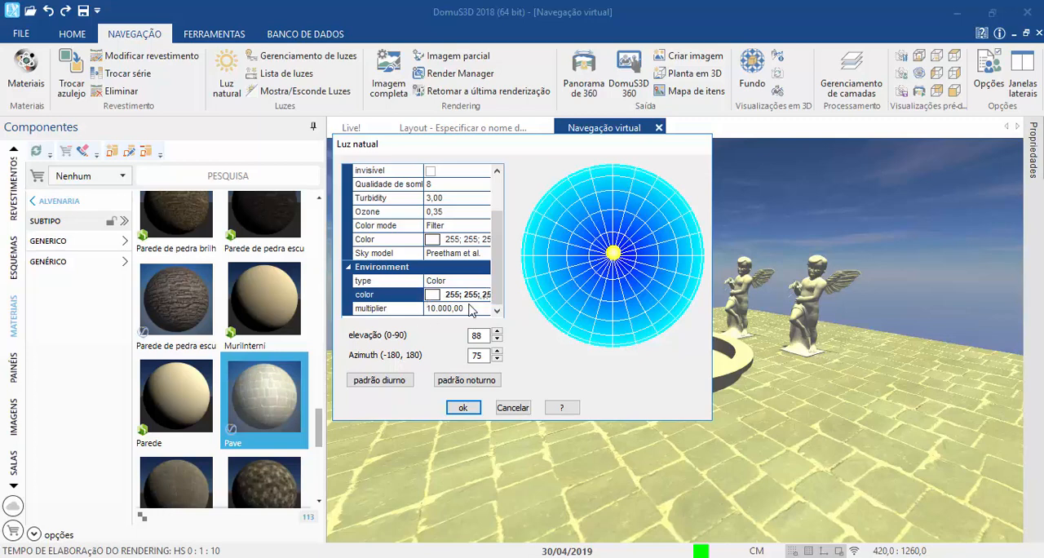
left_click(462, 408)
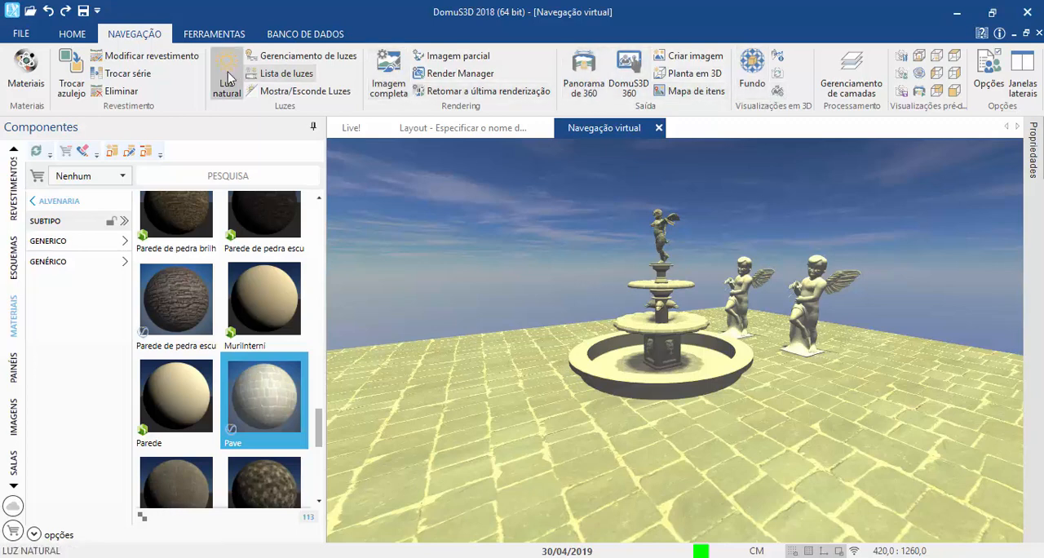
left_click(778, 78)
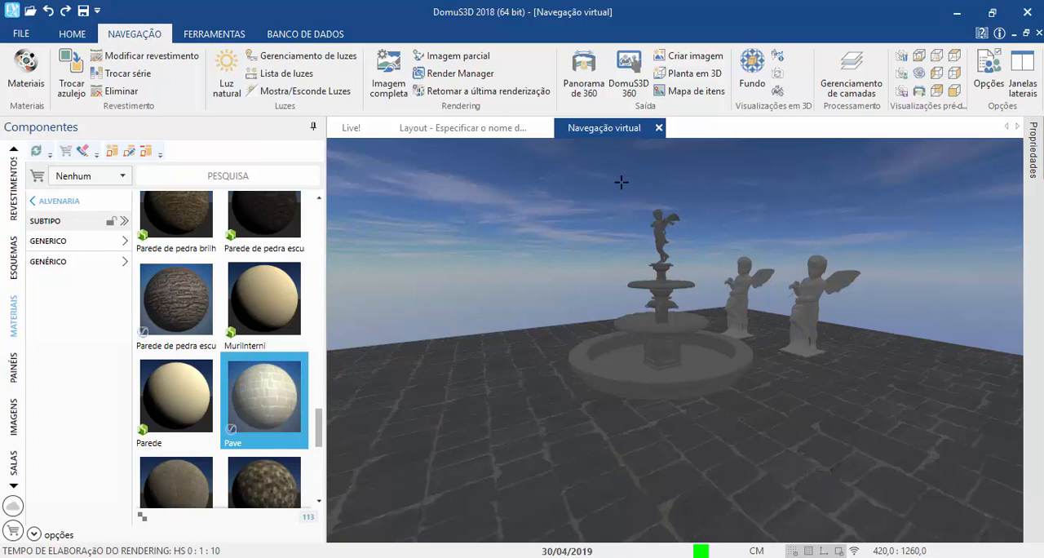
Step: Generate a 240x180 rendering preview of the fountain scene with automatic exposure control
left_click(390, 64)
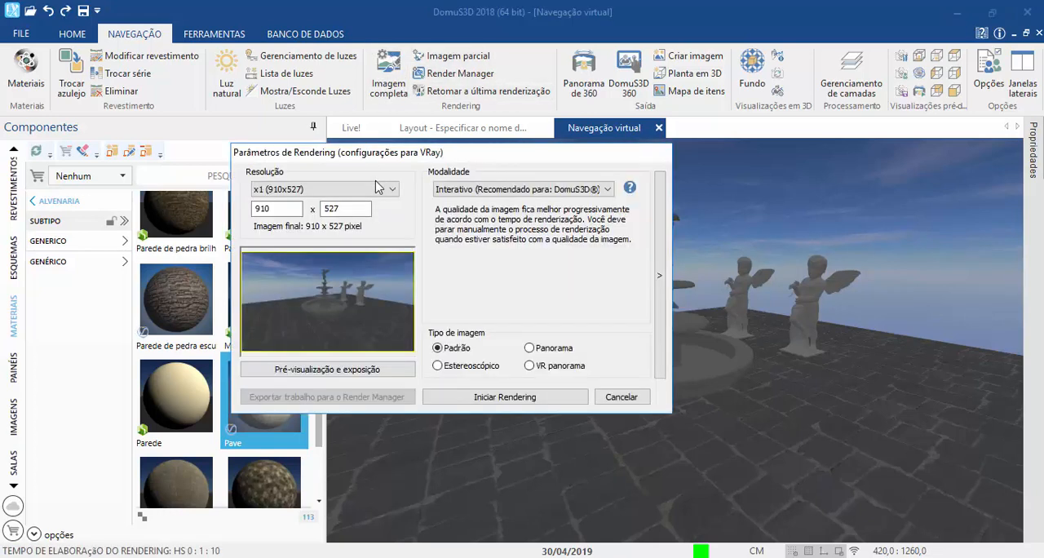
left_click(290, 375)
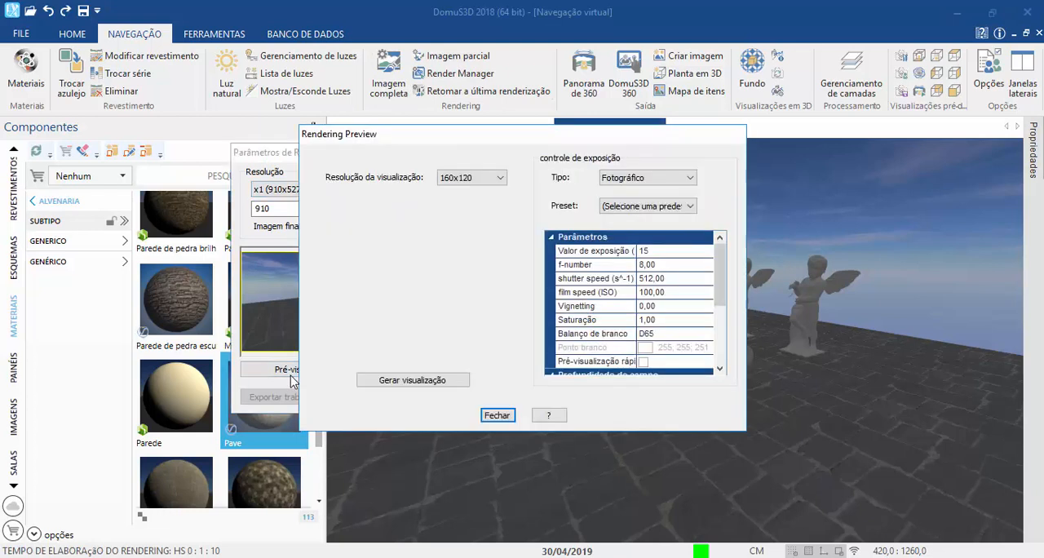
scroll(460, 179, "down", 1)
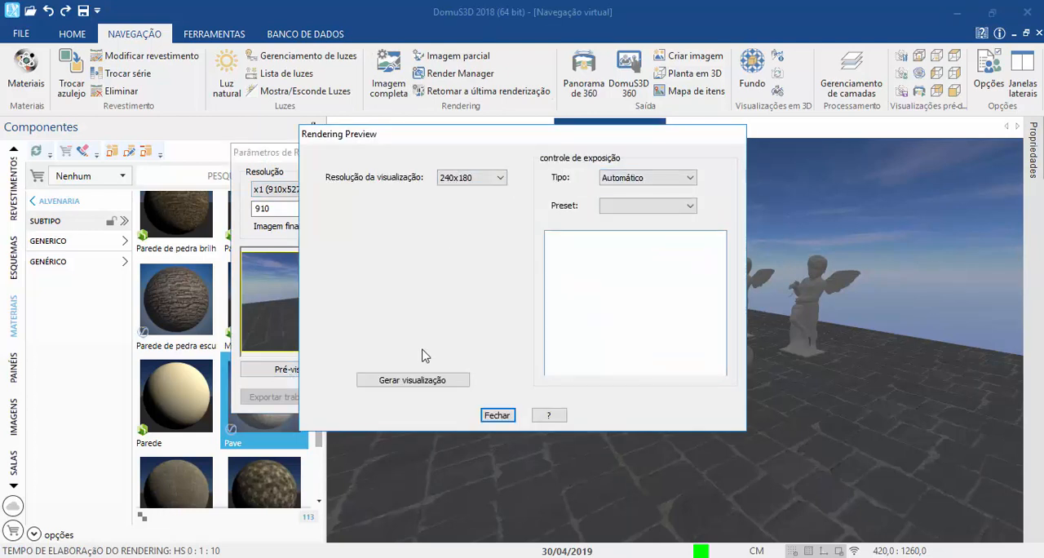
left_click(416, 380)
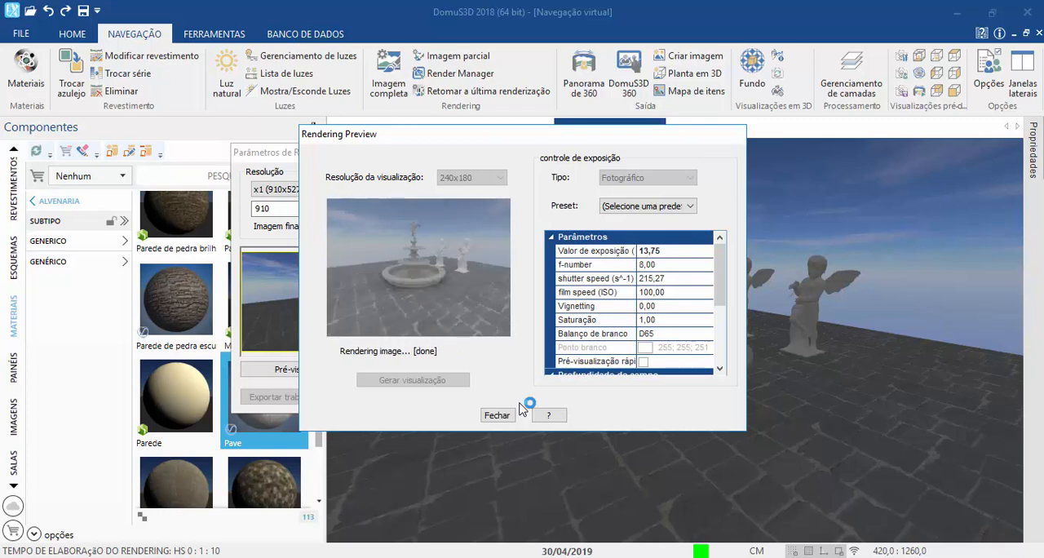
left_click(495, 414)
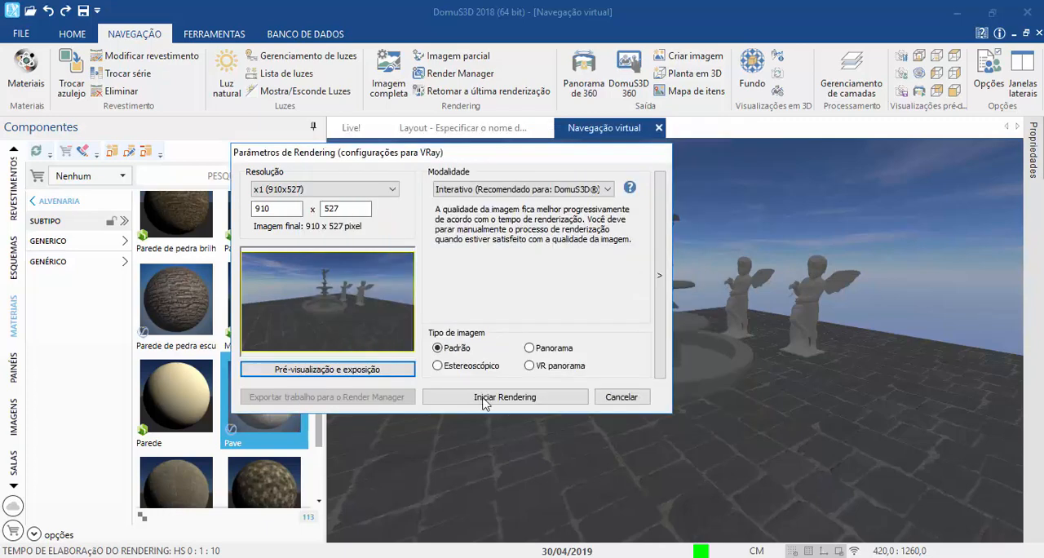
Step: Render the fountain scene at 910x527 in interactive mode, stopping after about two minutes and accepting the image grading unchanged
left_click(482, 397)
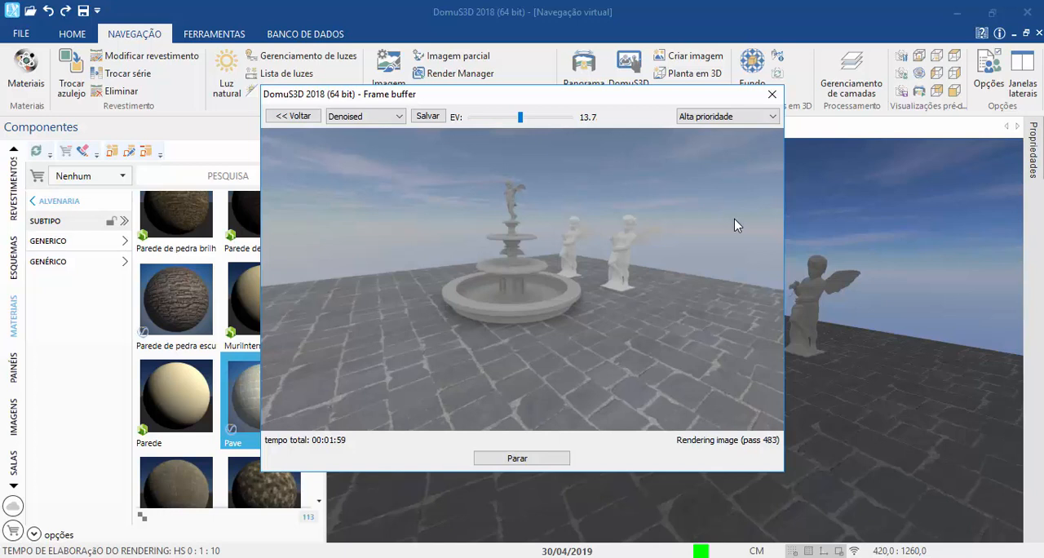
left_click(552, 466)
left_click(568, 340)
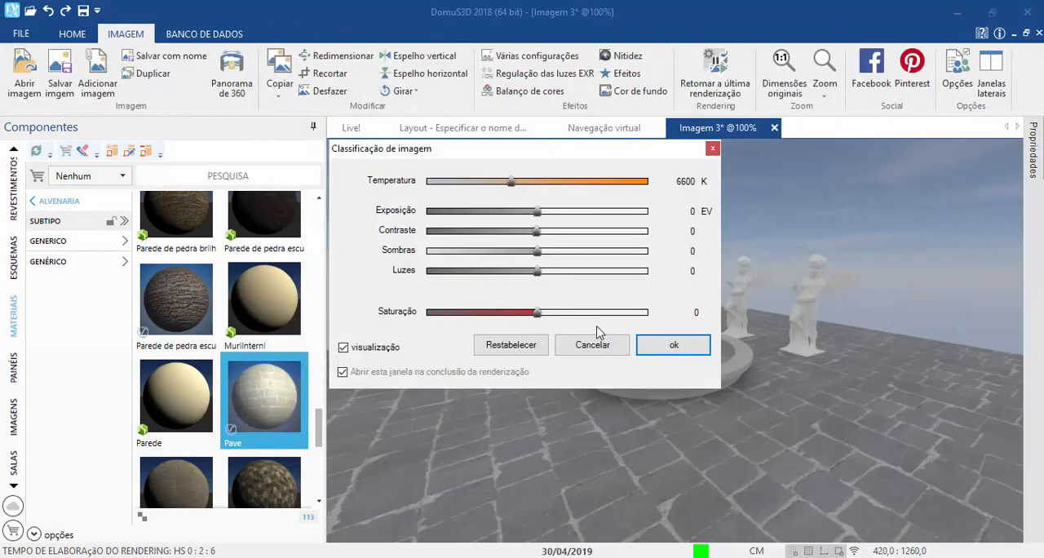
left_click(657, 346)
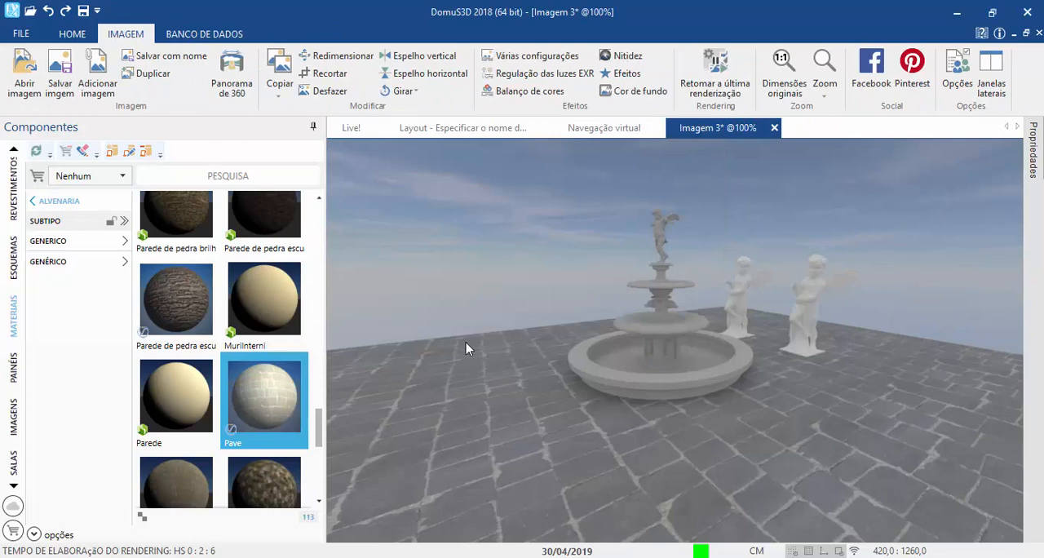
Step: Open the saved fountain image named 0 from the desktop as an external document
left_click(20, 34)
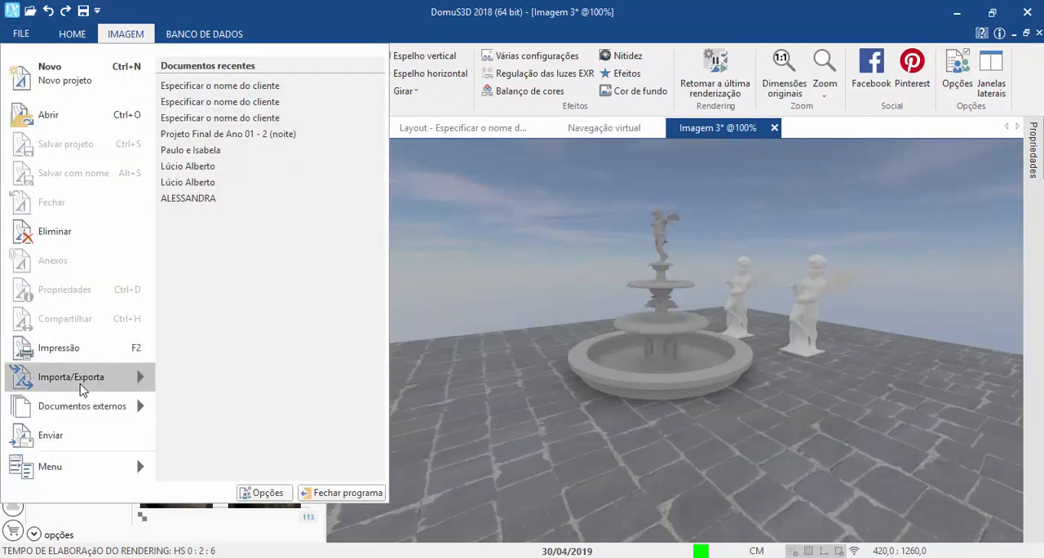
mouse_move(100, 420)
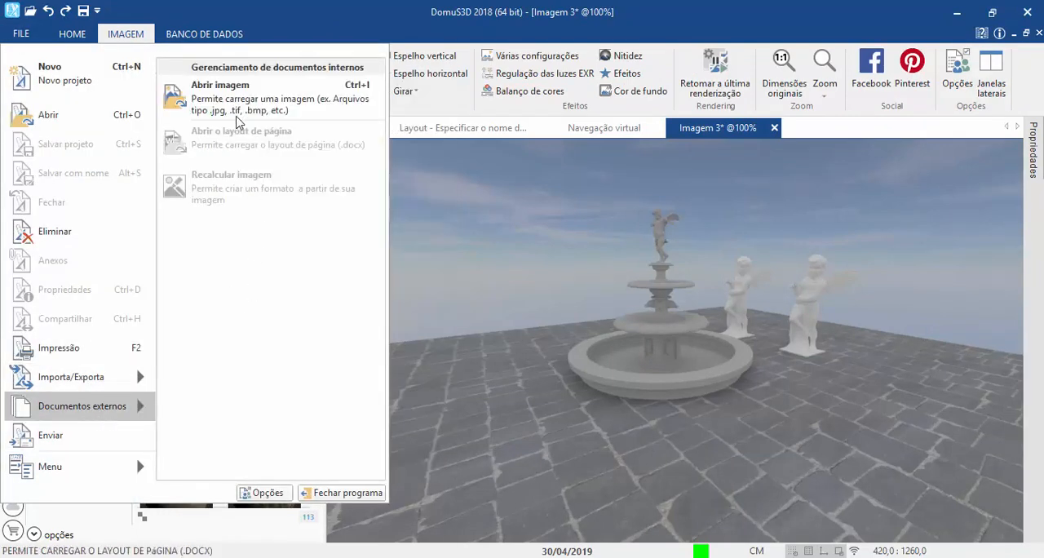
left_click(236, 114)
left_click(76, 155)
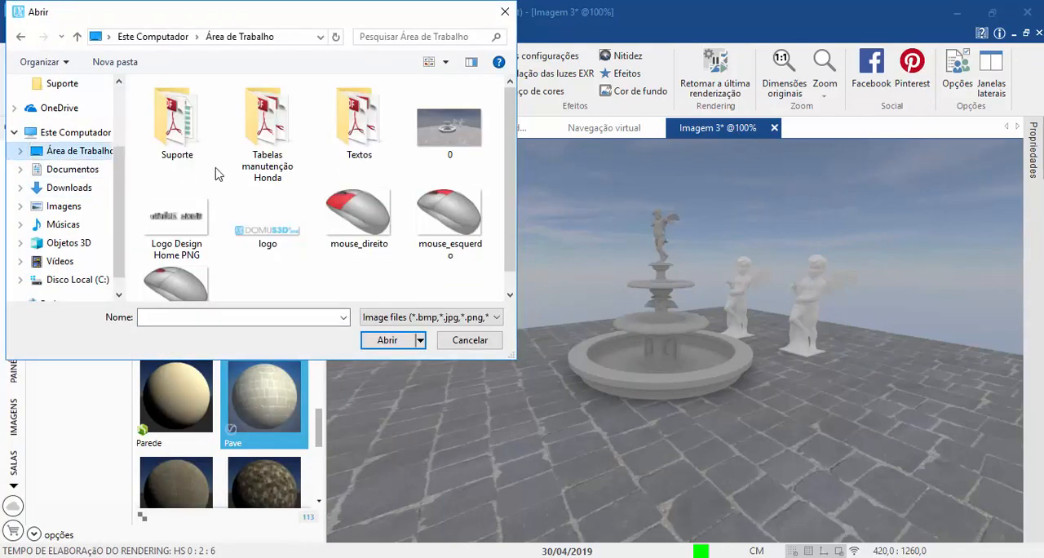
left_click(473, 142)
left_click(369, 346)
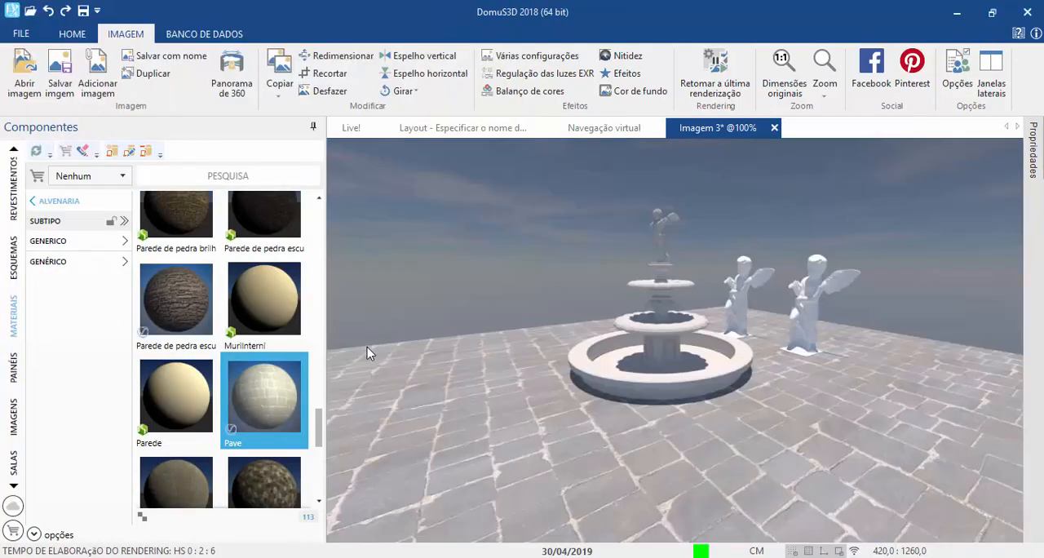
Step: Compare the new rendering, Imagem 3, with the saved image 0 by alternating between them
left_click(743, 138)
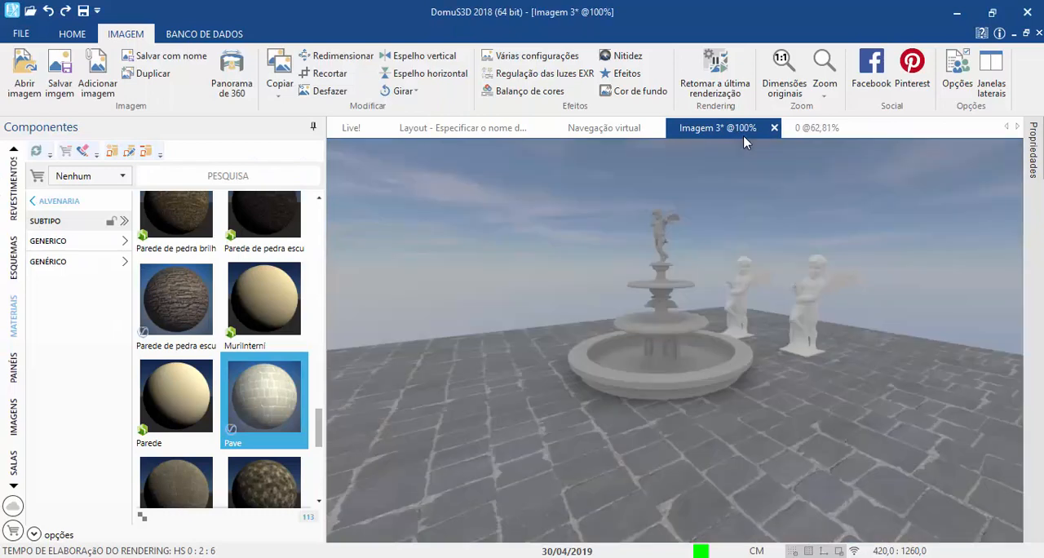
left_click(820, 131)
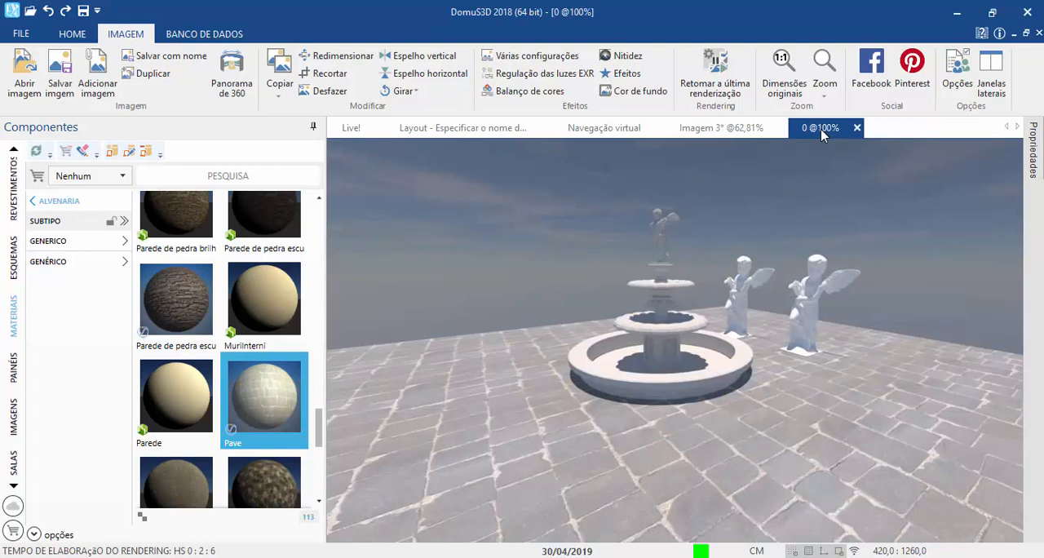
left_click(765, 136)
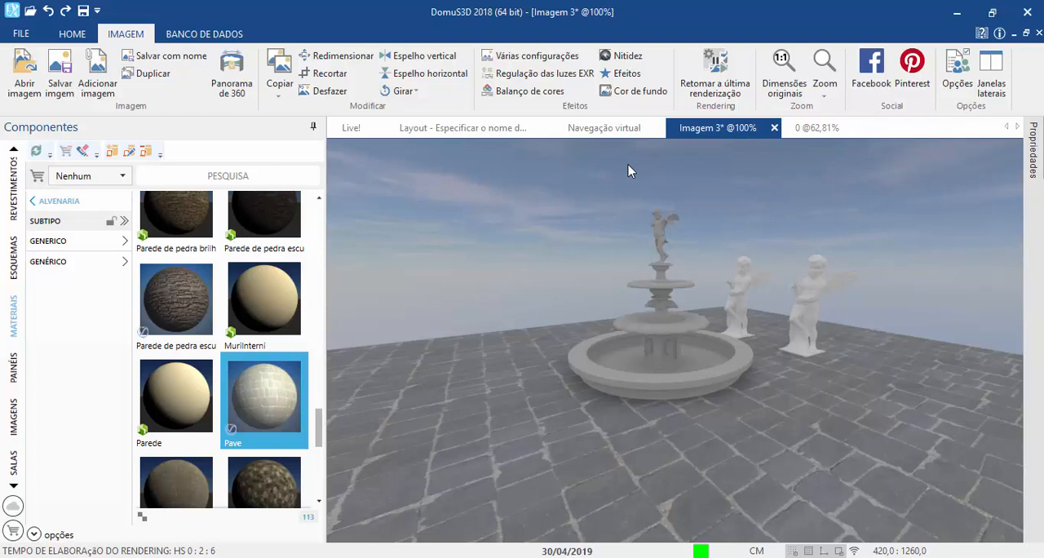
left_click(816, 128)
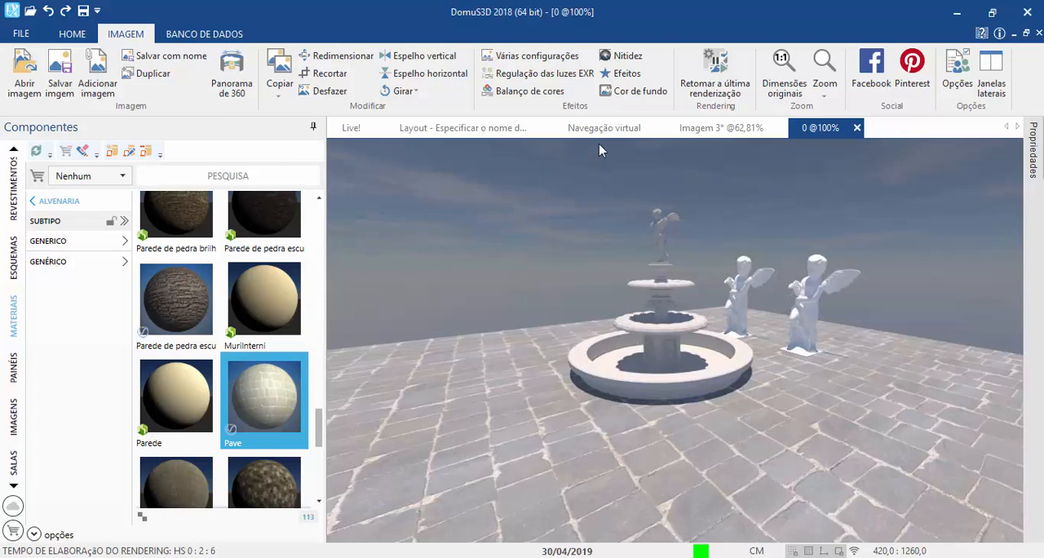
Step: Close the virtual navigation without saving its view, then save and close the fountain project
left_click(463, 130)
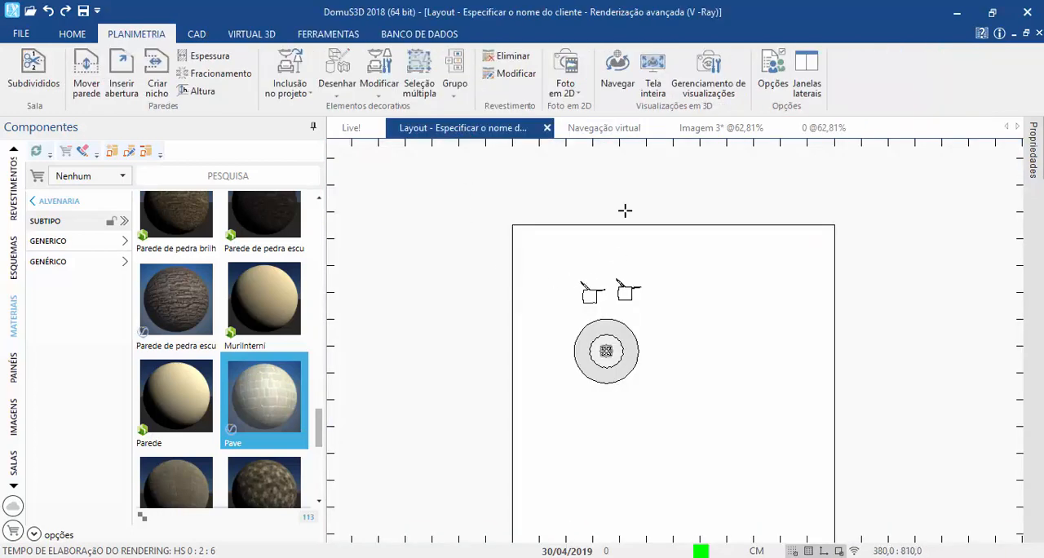
left_click(606, 130)
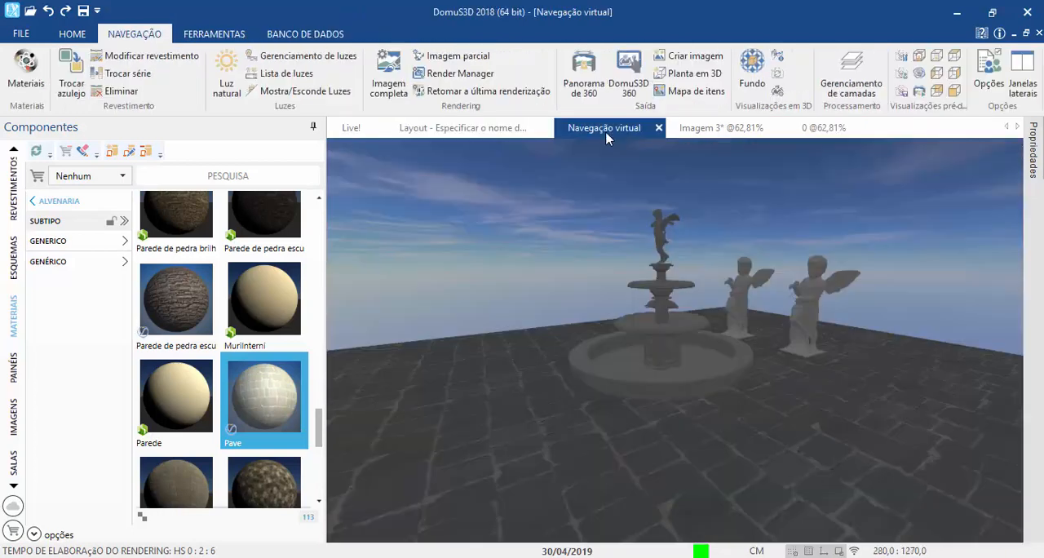
left_click(658, 128)
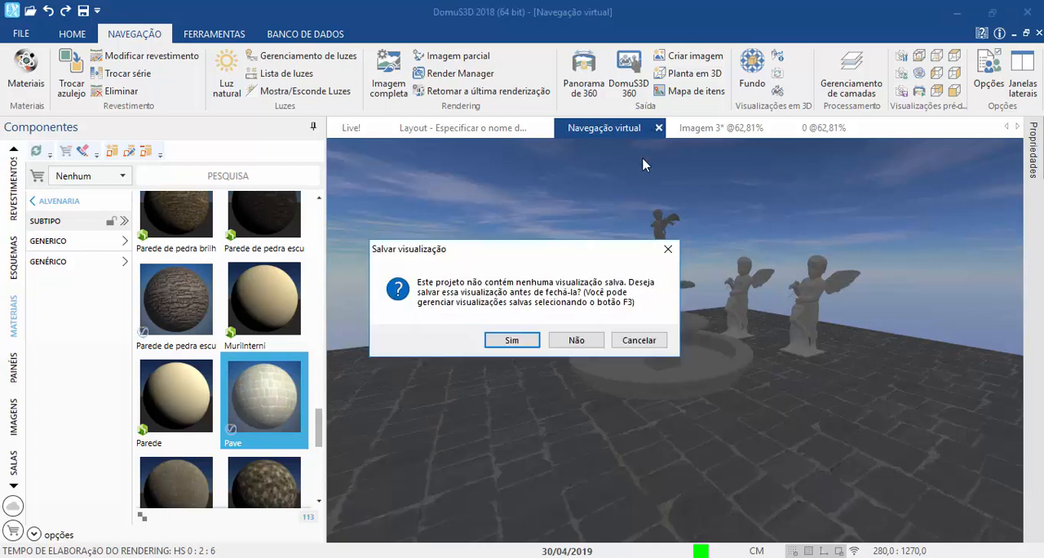
left_click(594, 341)
left_click(547, 132)
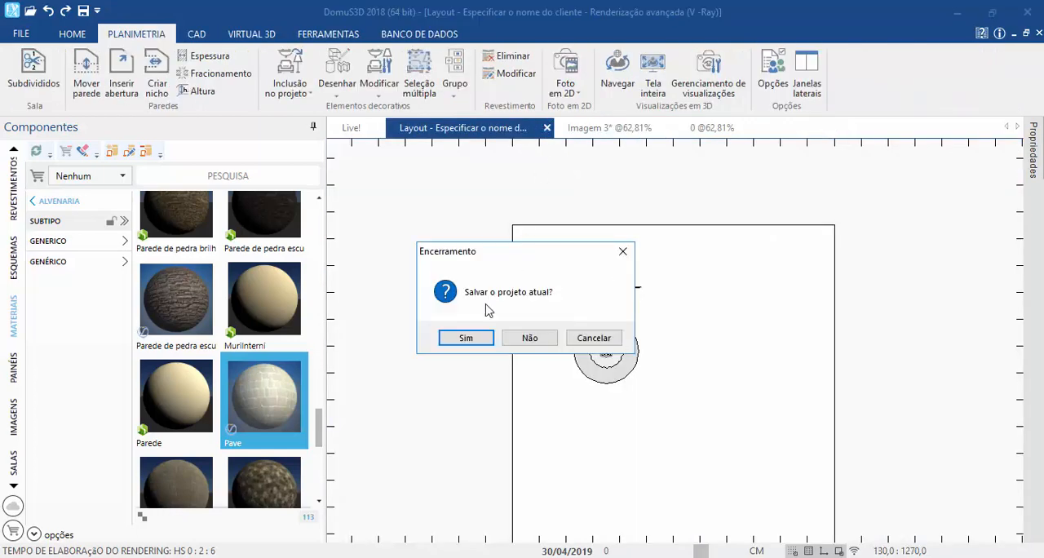
left_click(477, 339)
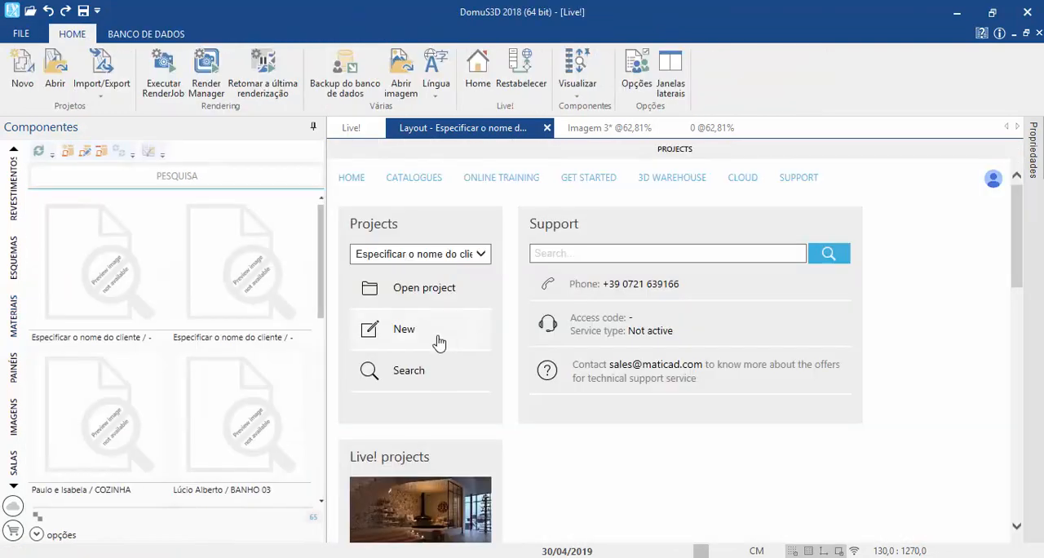
Step: Open the pool project in virtual navigation and collapse the properties pane to enlarge the 3D view
mouse_move(218, 301)
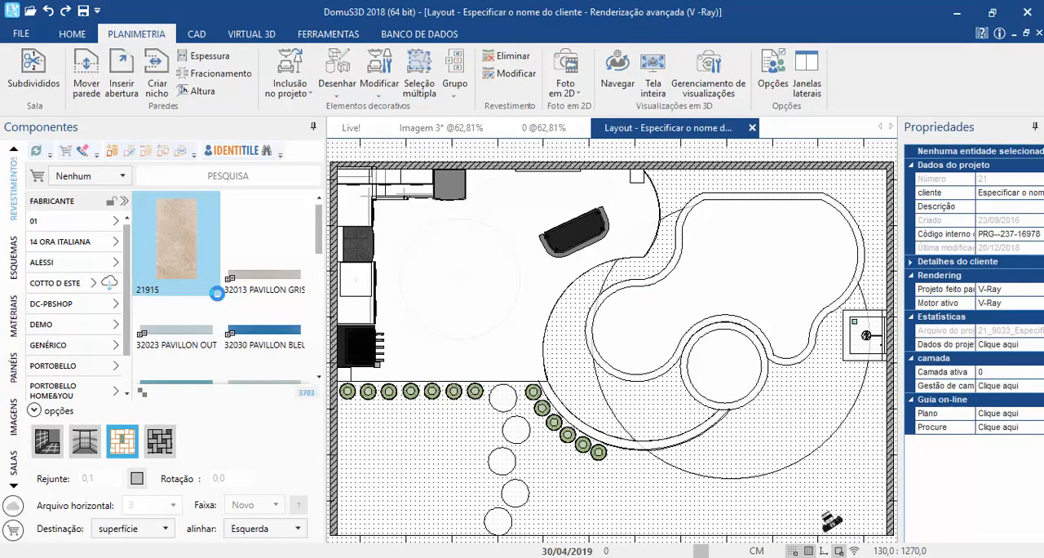
left_click(608, 79)
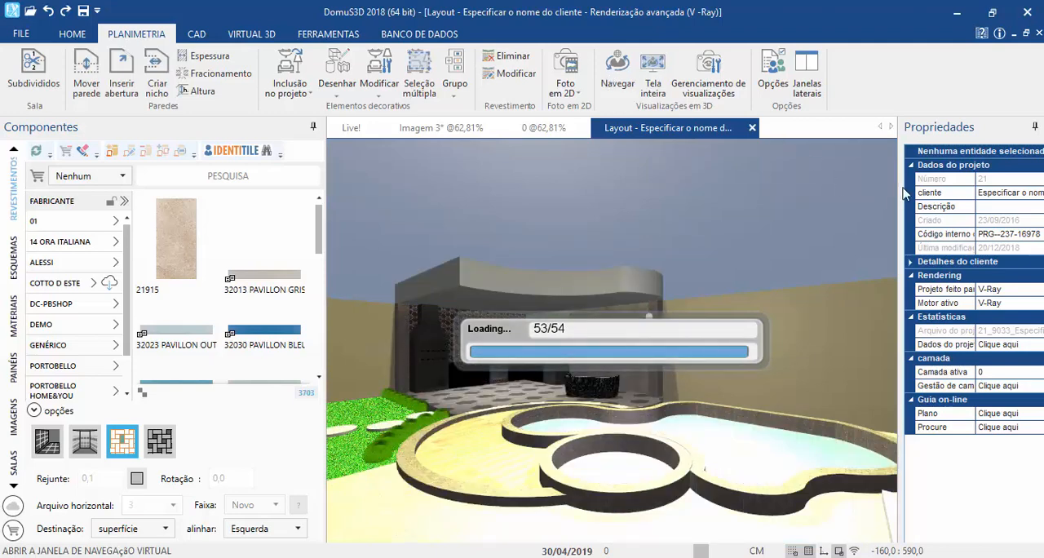
left_click(1034, 126)
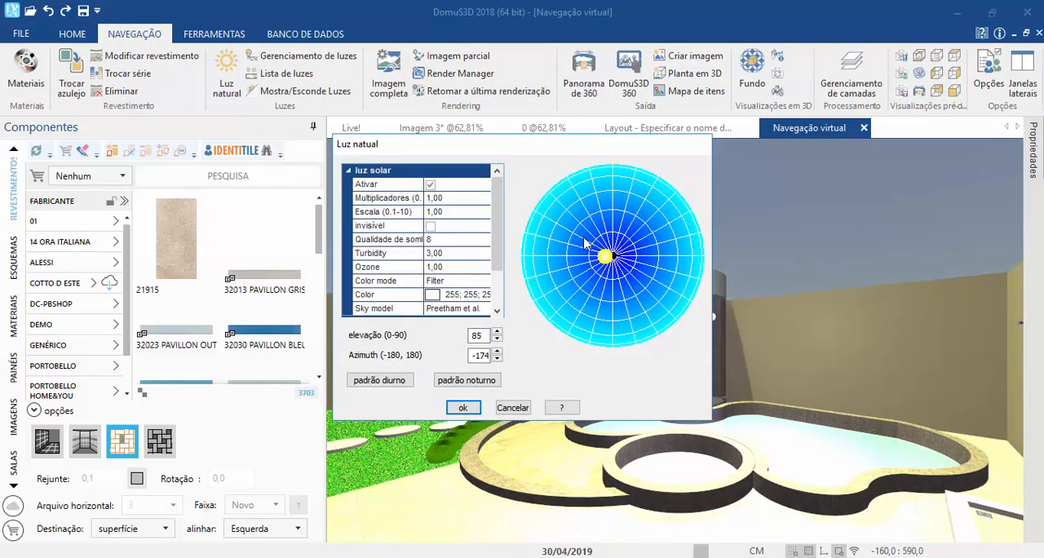
Step: Apply the daytime default to the natural light, with the sun at elevation 31 and azimuth -87
left_click_drag(510, 152, 203, 106)
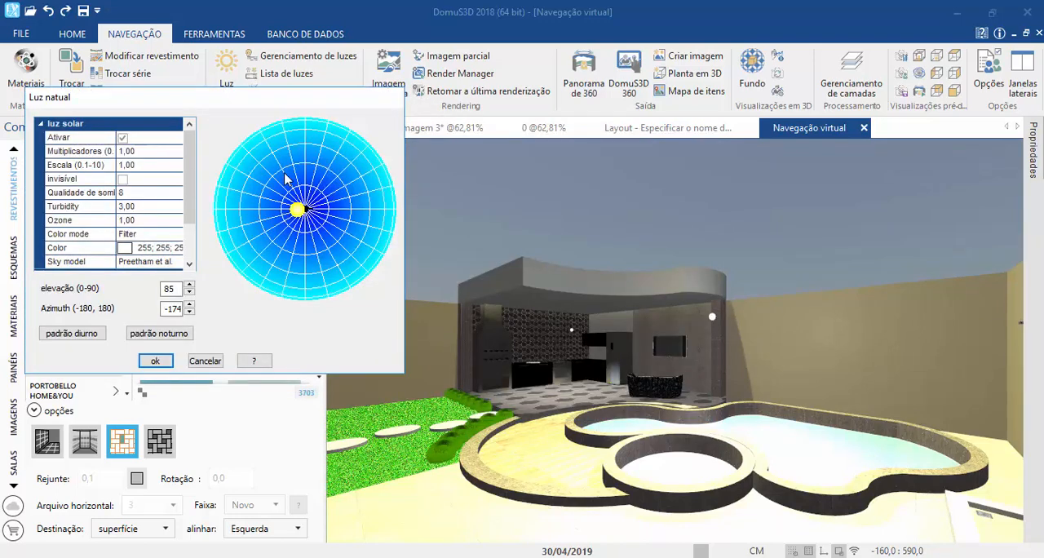
mouse_move(293, 213)
left_mouse_down()
mouse_move(278, 241)
mouse_move(302, 290)
mouse_move(227, 255)
mouse_move(312, 302)
mouse_move(309, 293)
left_mouse_up()
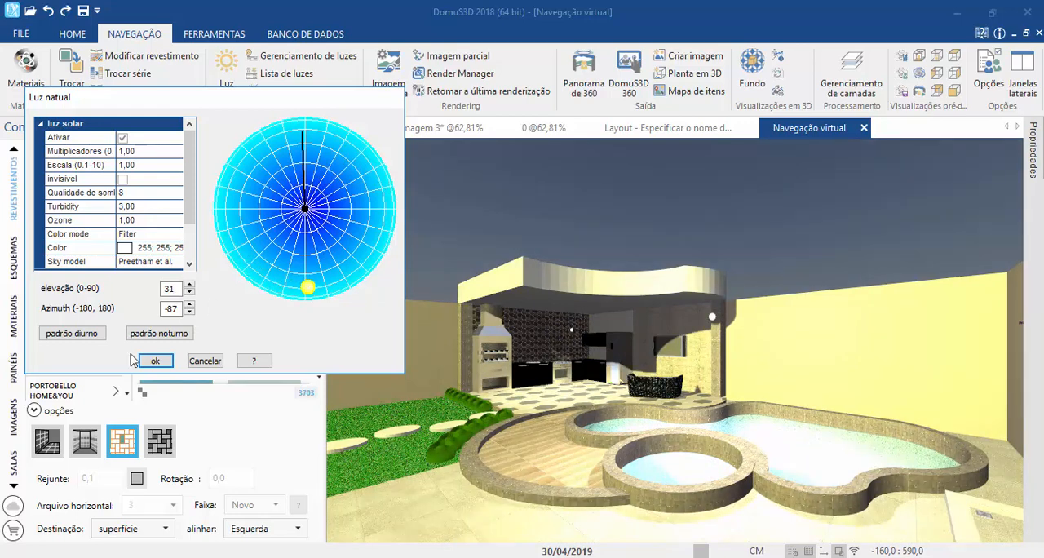
left_click(92, 339)
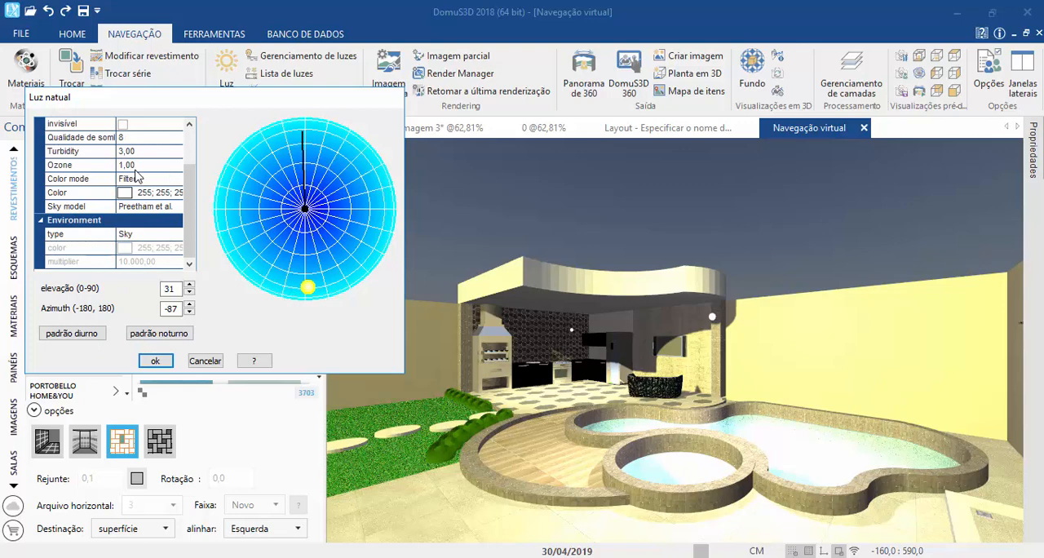
scroll(159, 190, "up", 1)
left_click(129, 207)
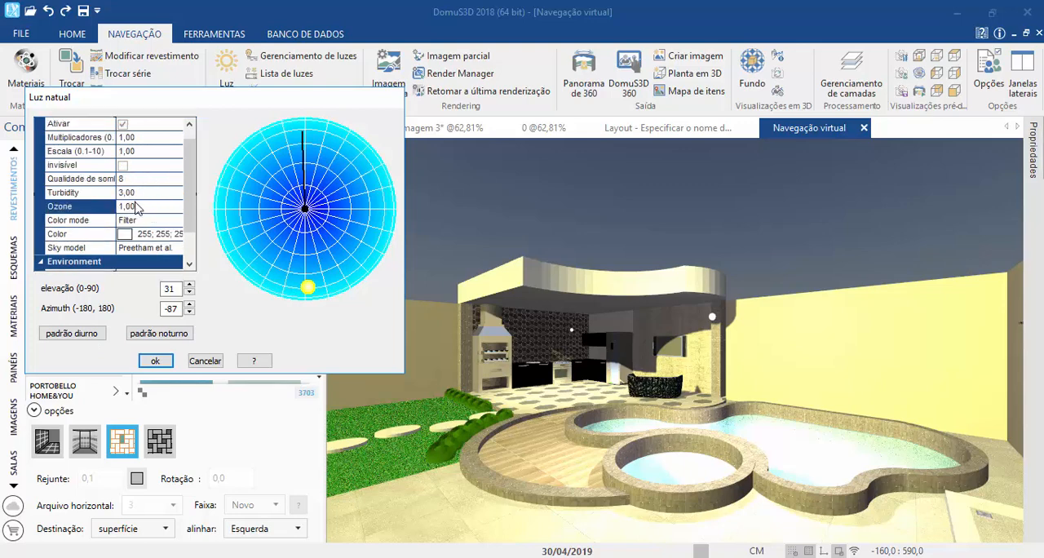
scroll(128, 210, "up", 1)
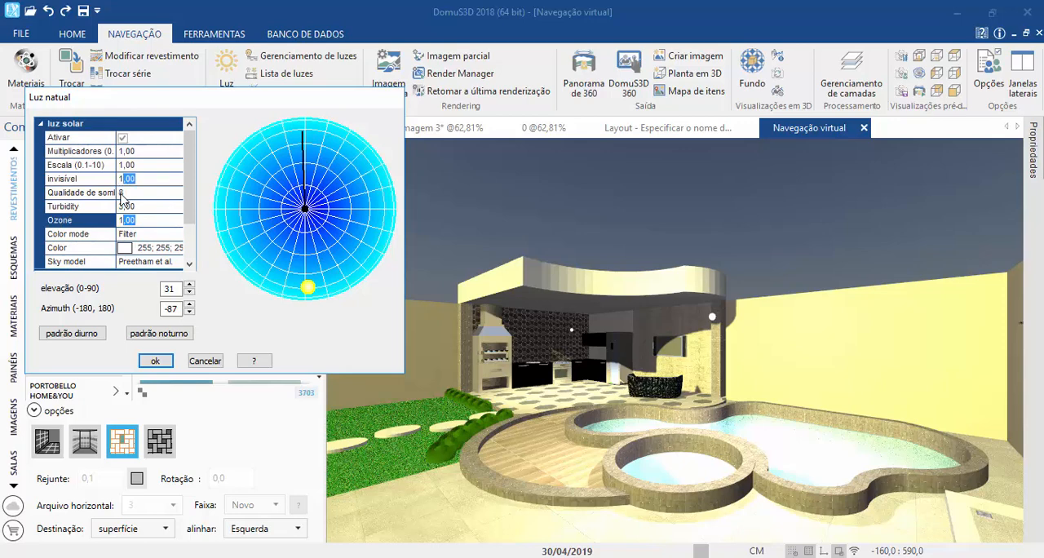
scroll(122, 200, "down", 2)
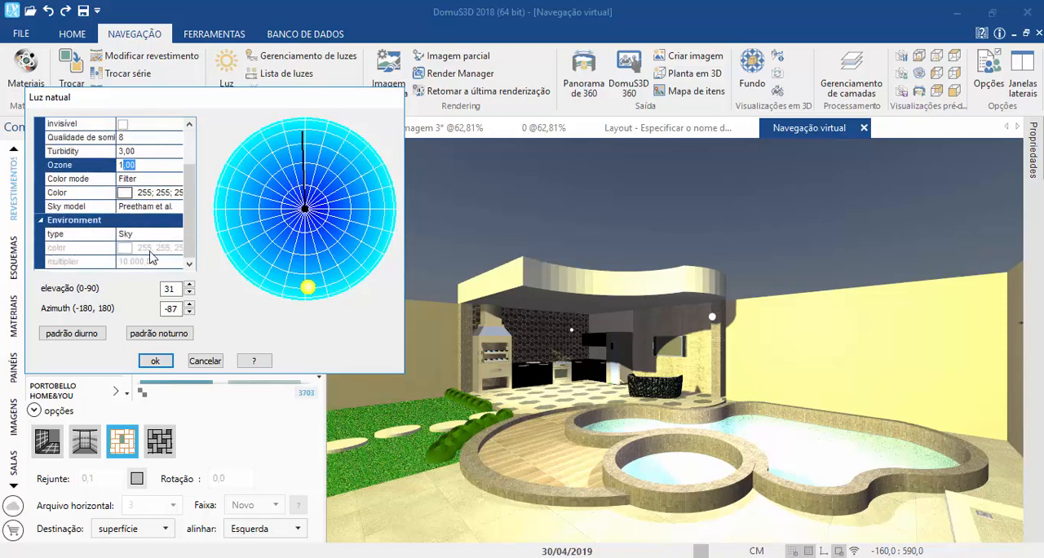
left_click(155, 362)
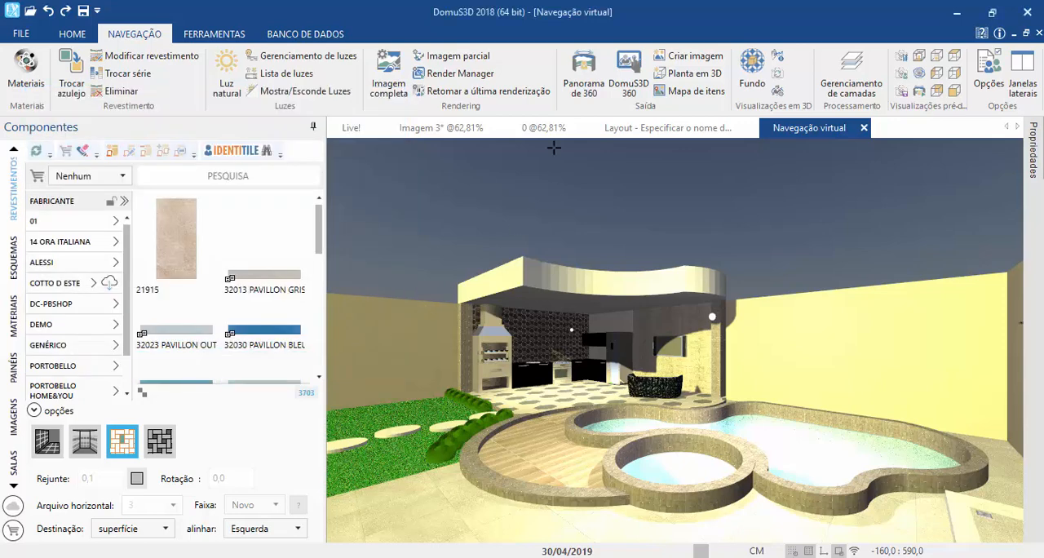
Step: Generate a 240x180 rendering preview of the daytime pool scene with automatic exposure, and leave without starting the rendering
left_click(375, 87)
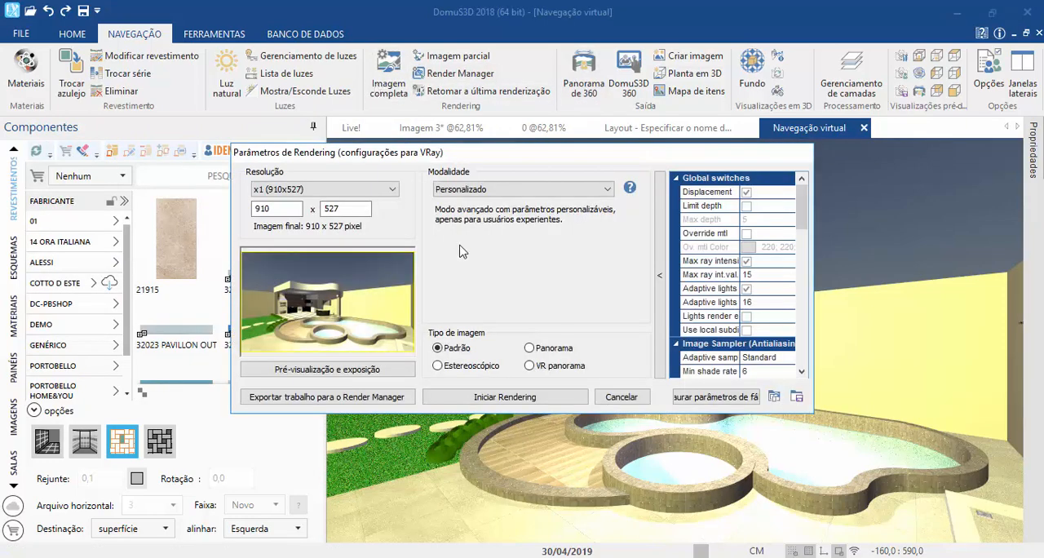
left_click(318, 370)
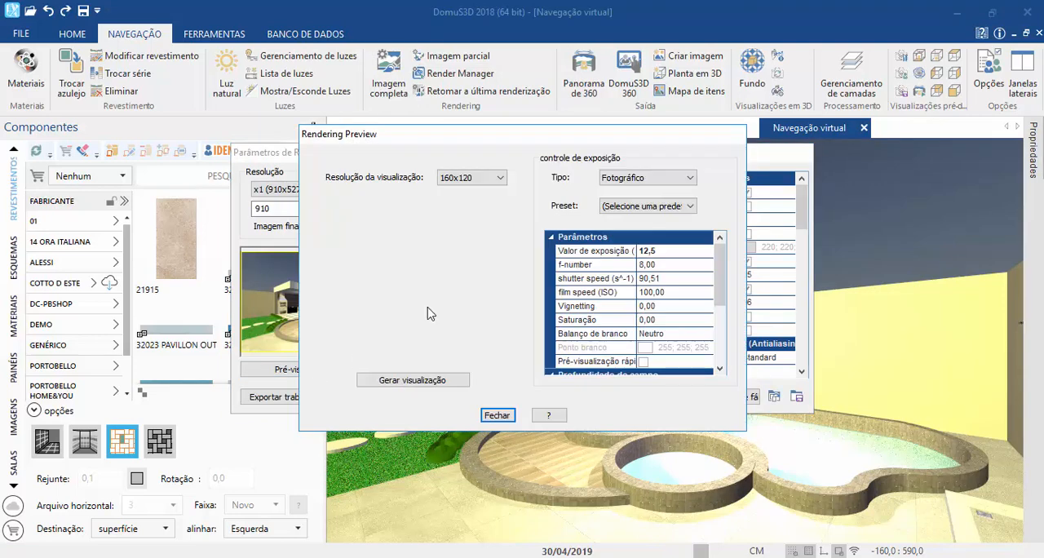
left_click(642, 179)
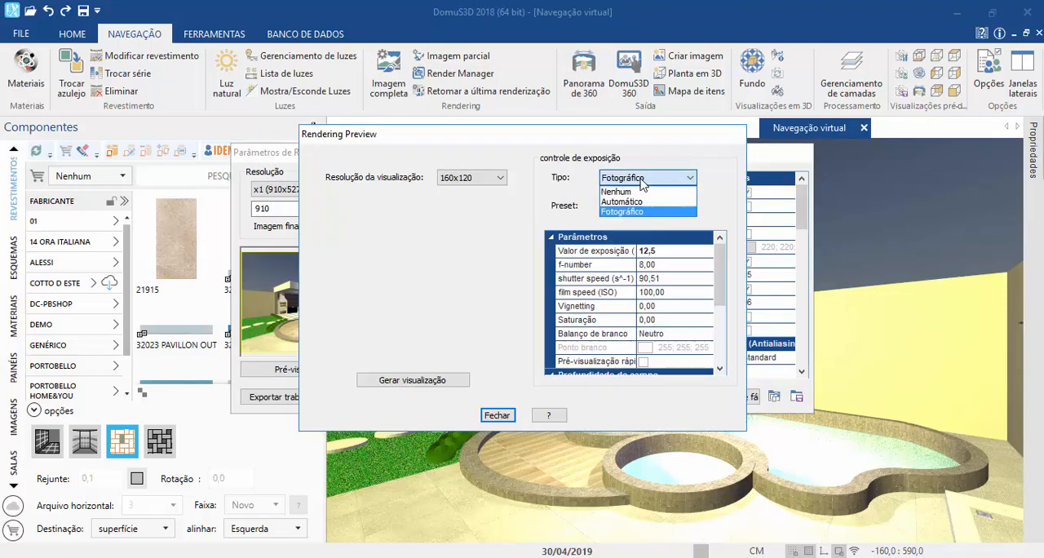
left_click(624, 201)
left_click(478, 177)
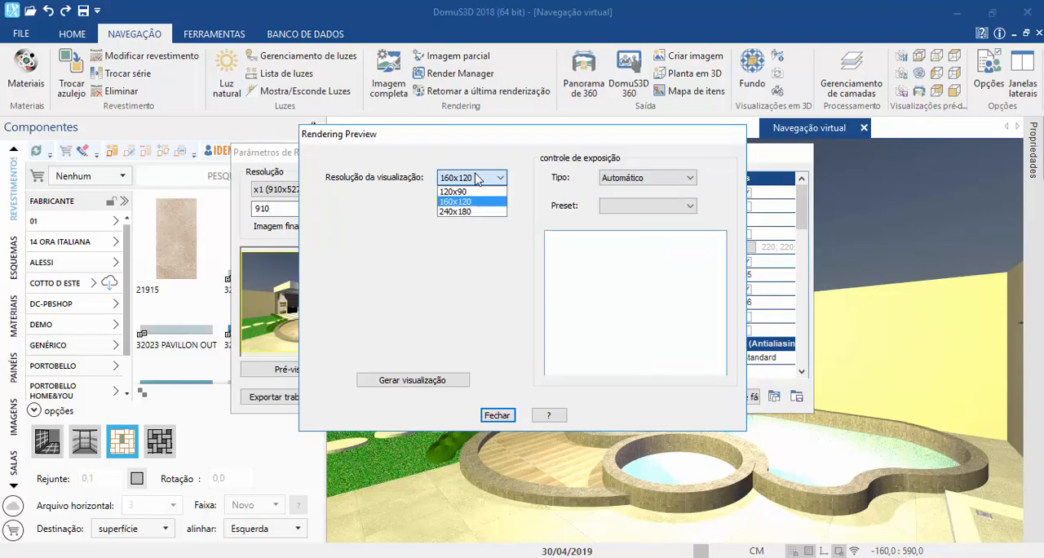
left_click(447, 212)
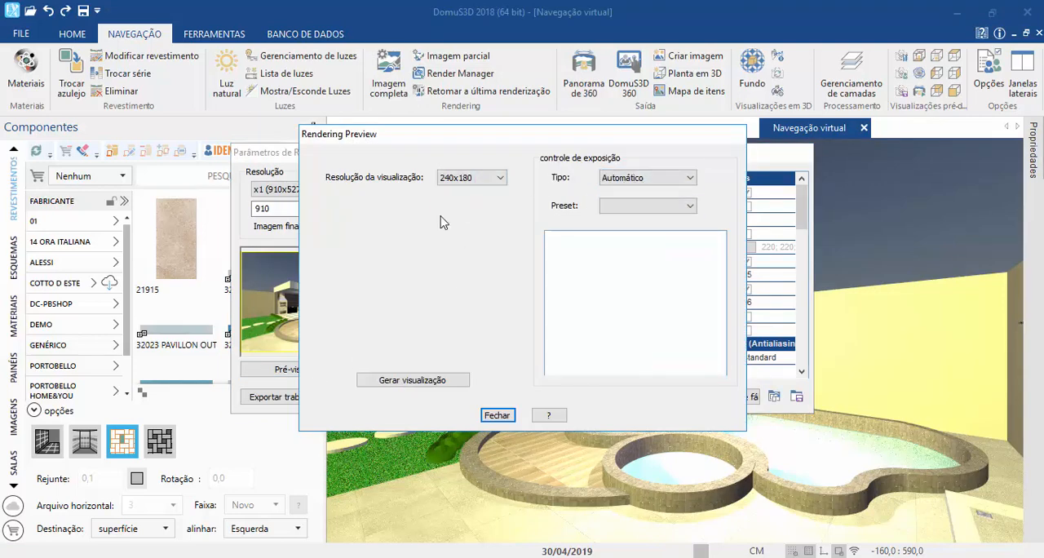
left_click(403, 382)
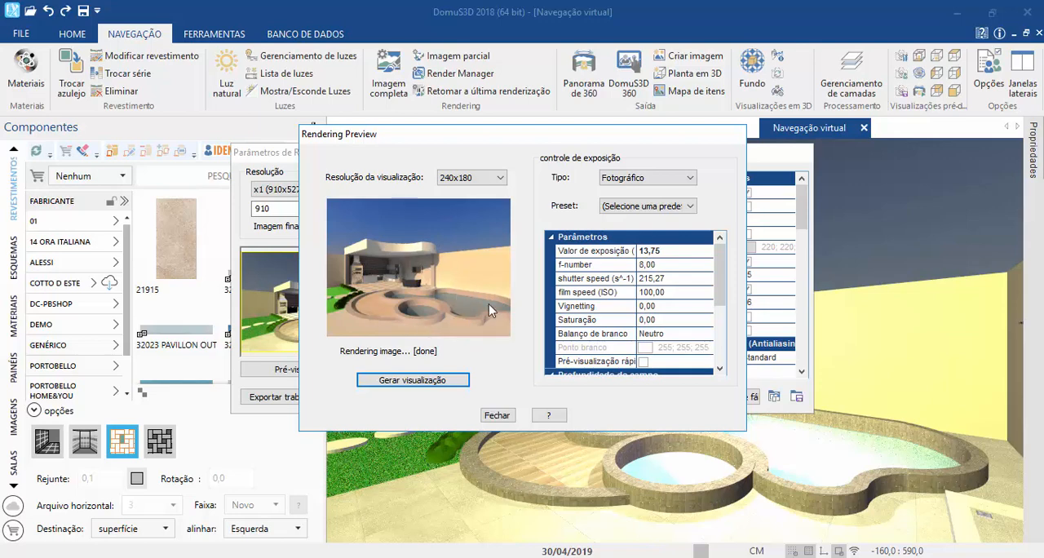
scroll(651, 267, "down", 3)
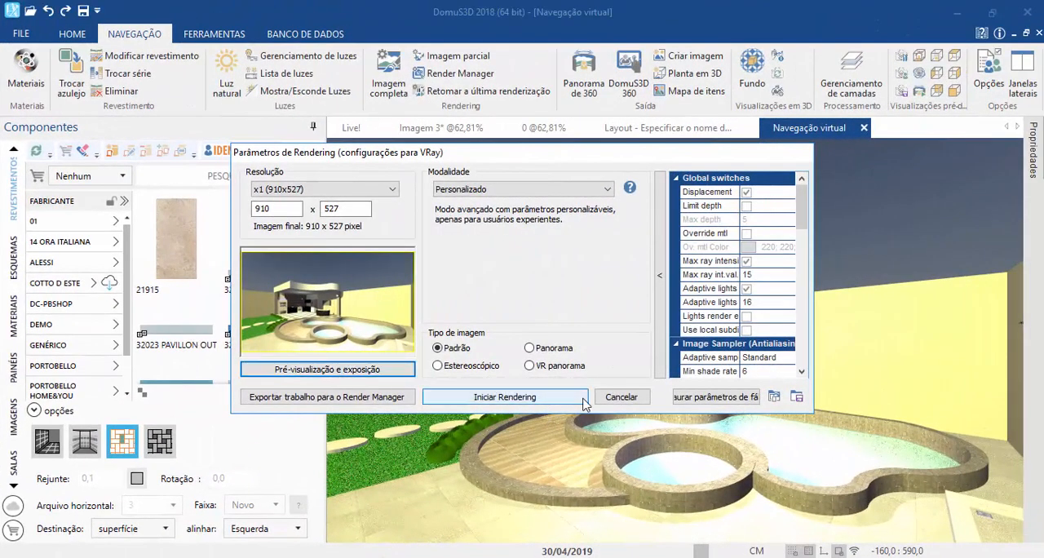
left_click(614, 400)
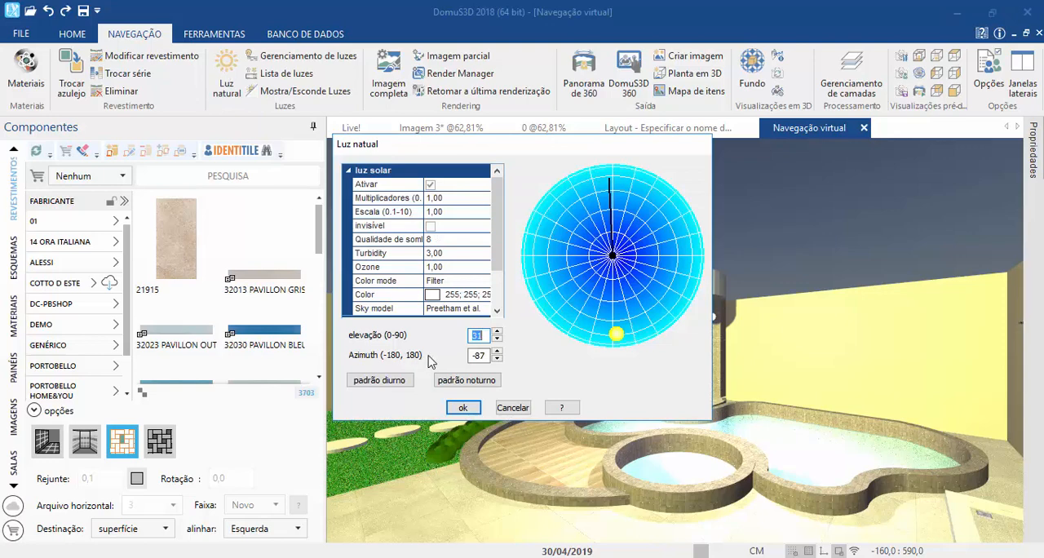
Step: Apply the night default to the natural light and set its environment colour to white (255; 255; 255)
left_click(462, 380)
left_click(461, 296)
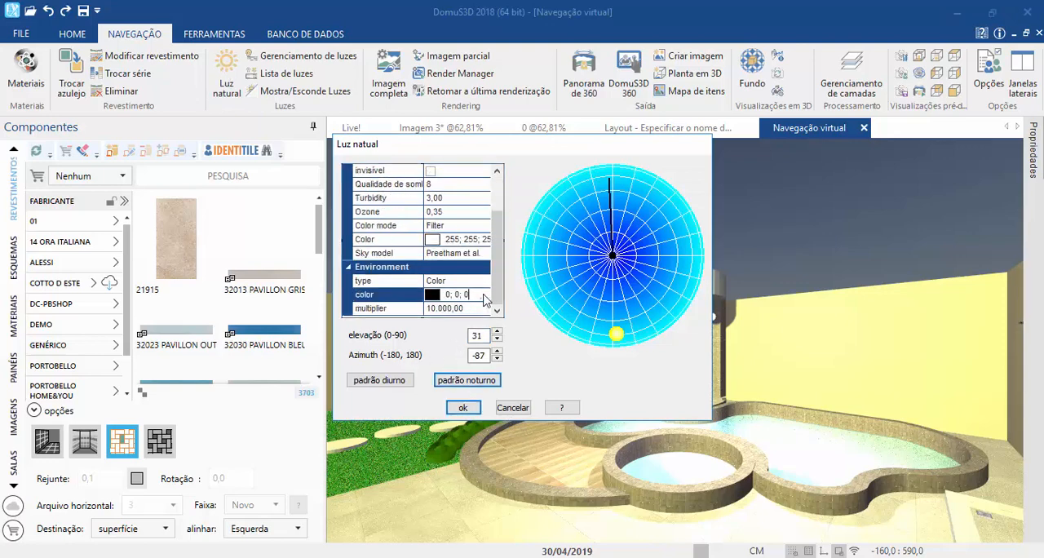
left_click(487, 295)
left_click(589, 282)
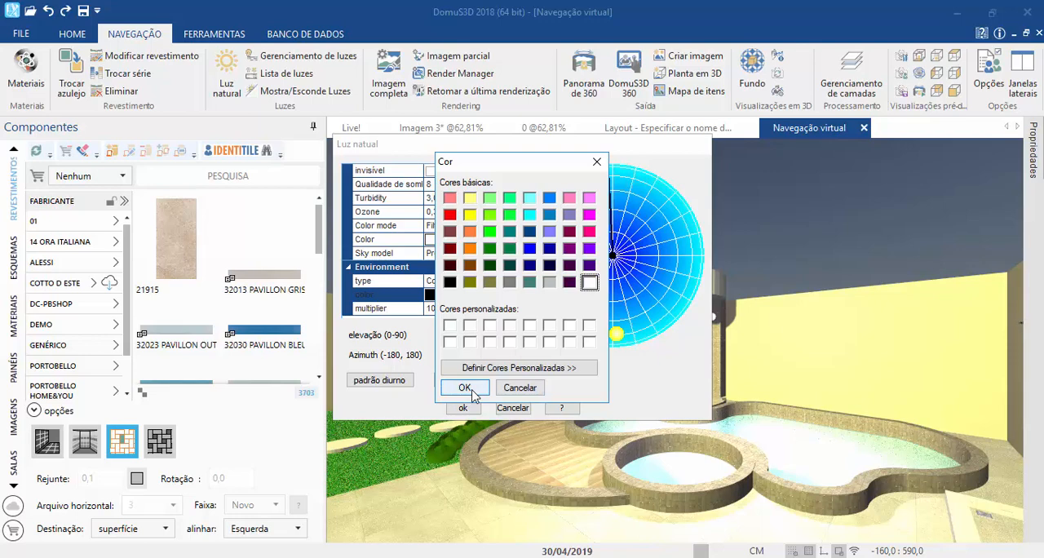
left_click(464, 388)
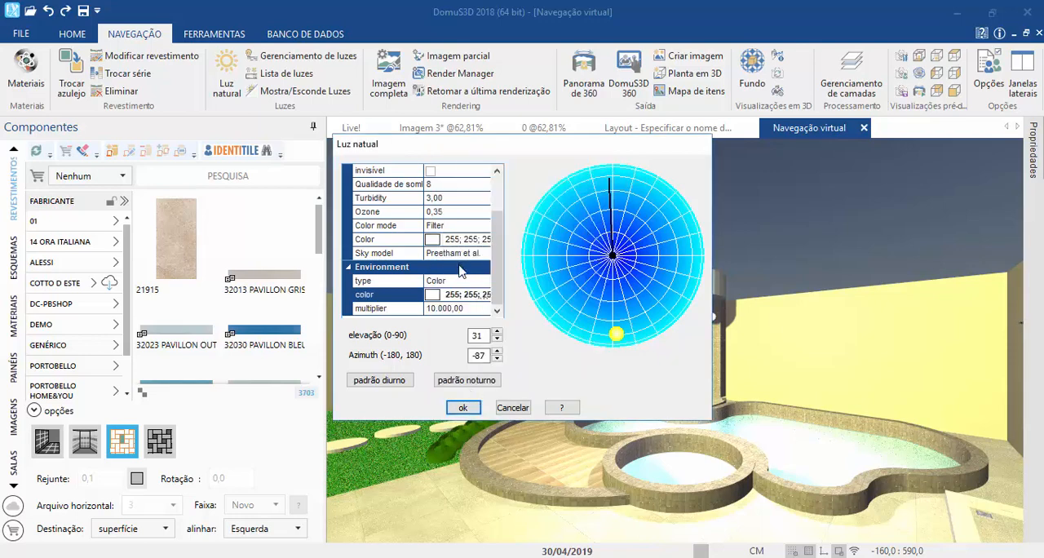
left_click(463, 408)
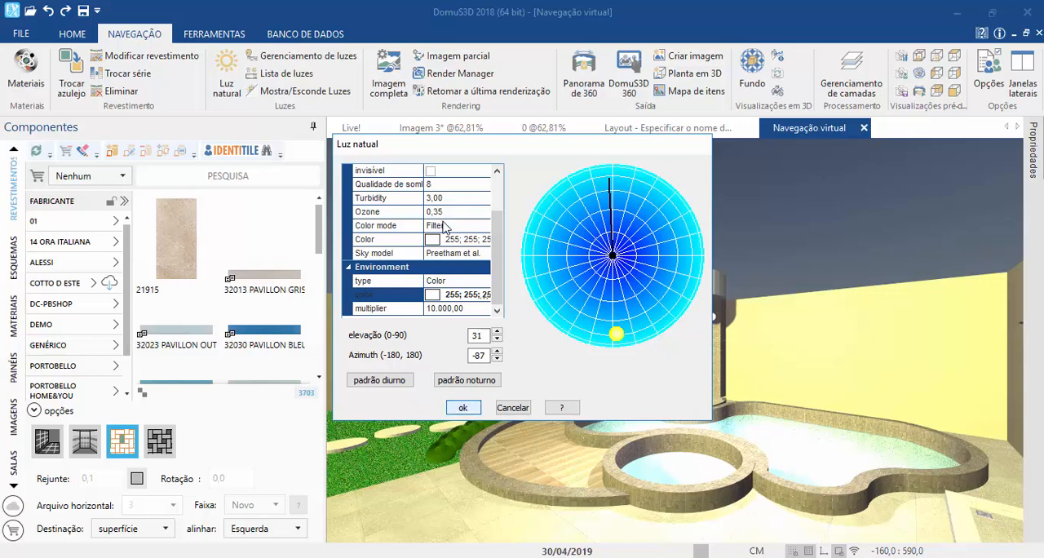
left_click(462, 408)
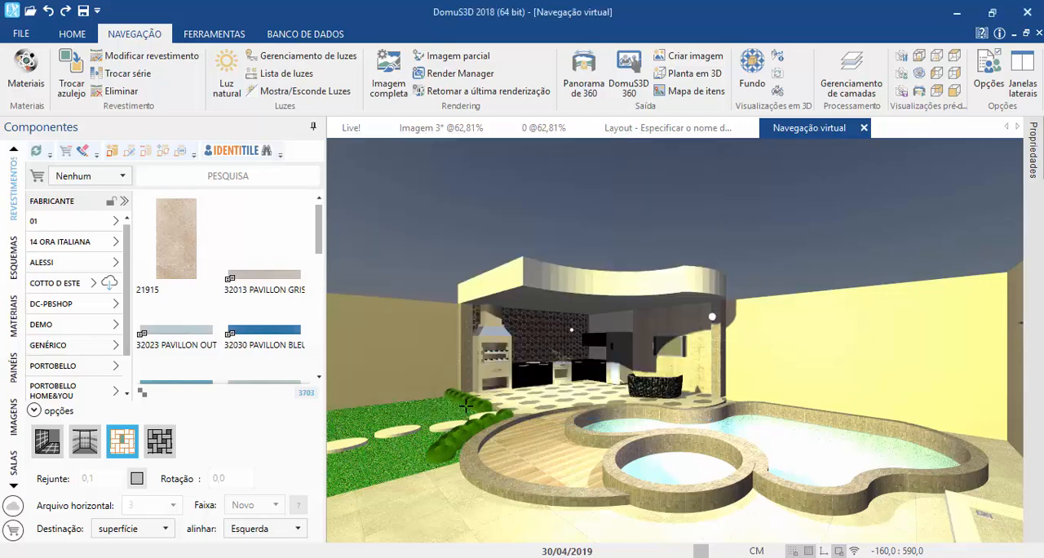
Step: Update the 3D view with the new night lighting, leaving the full-image rendering unstarted
left_click(390, 88)
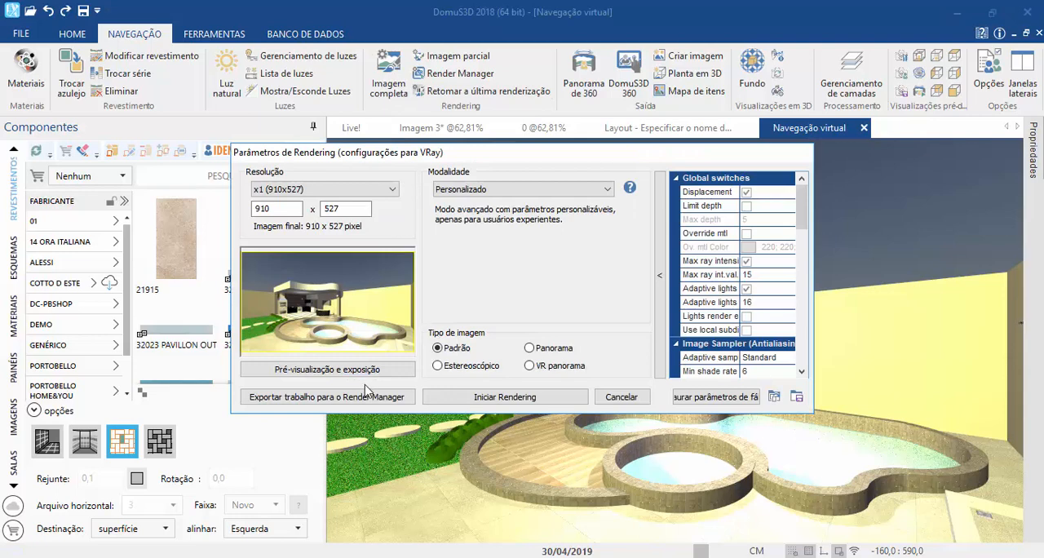
left_click(624, 396)
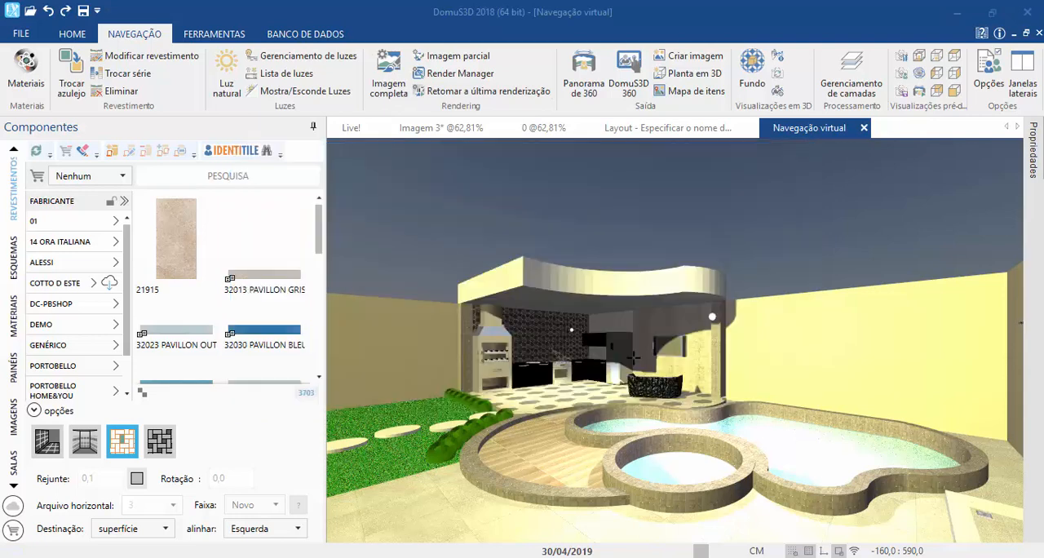
left_click(777, 75)
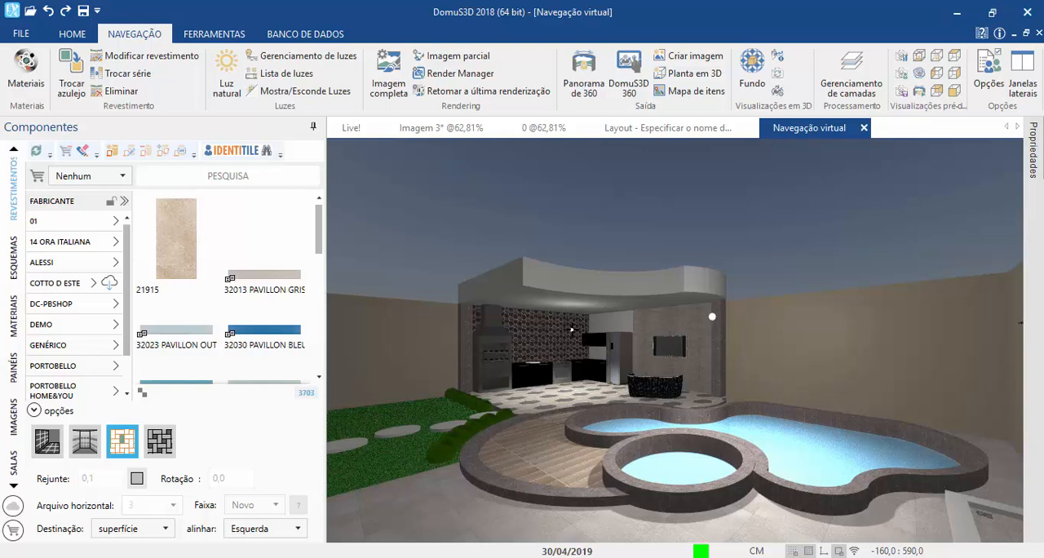
Step: Generate a 240x180 preview of the night pool scene with automatic exposure, and cancel the rendering setup
left_click(373, 81)
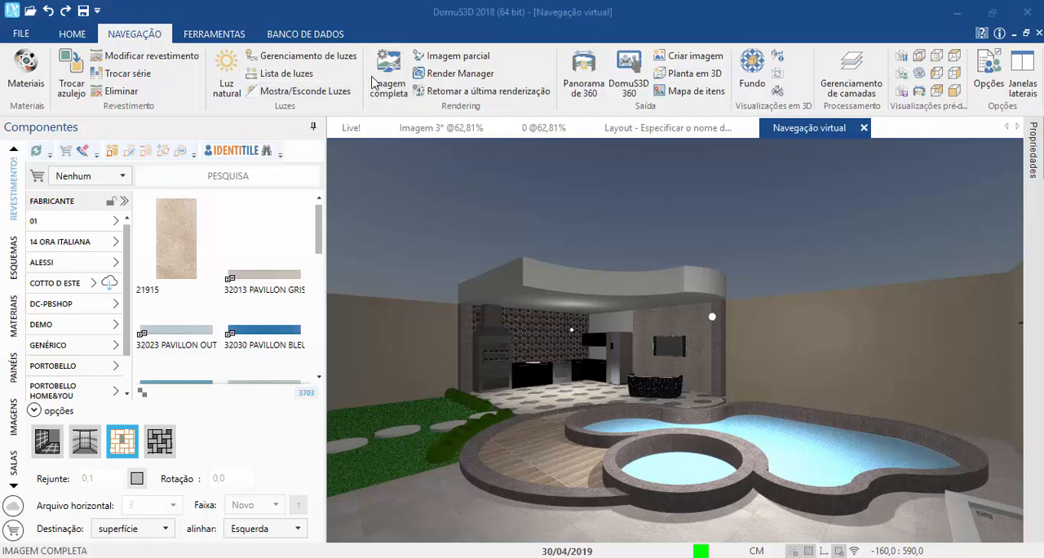
left_click(353, 375)
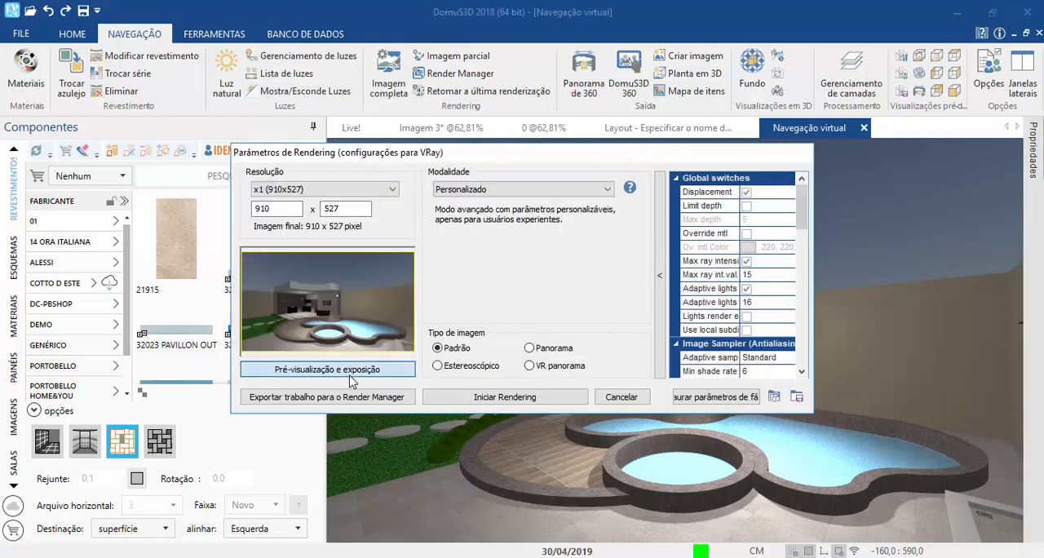
left_click(644, 178)
left_click(621, 201)
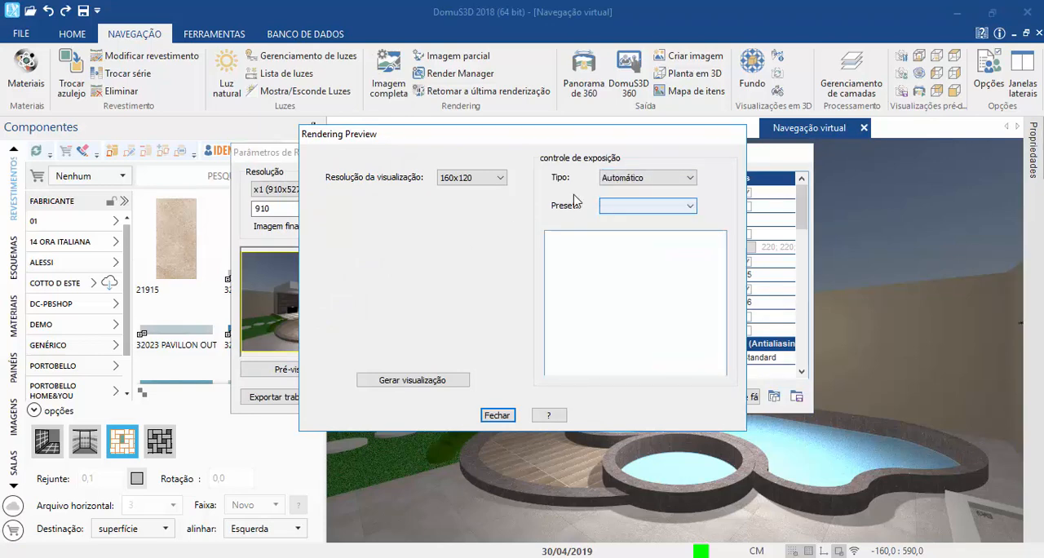
scroll(471, 177, "down", 1)
left_click(412, 380)
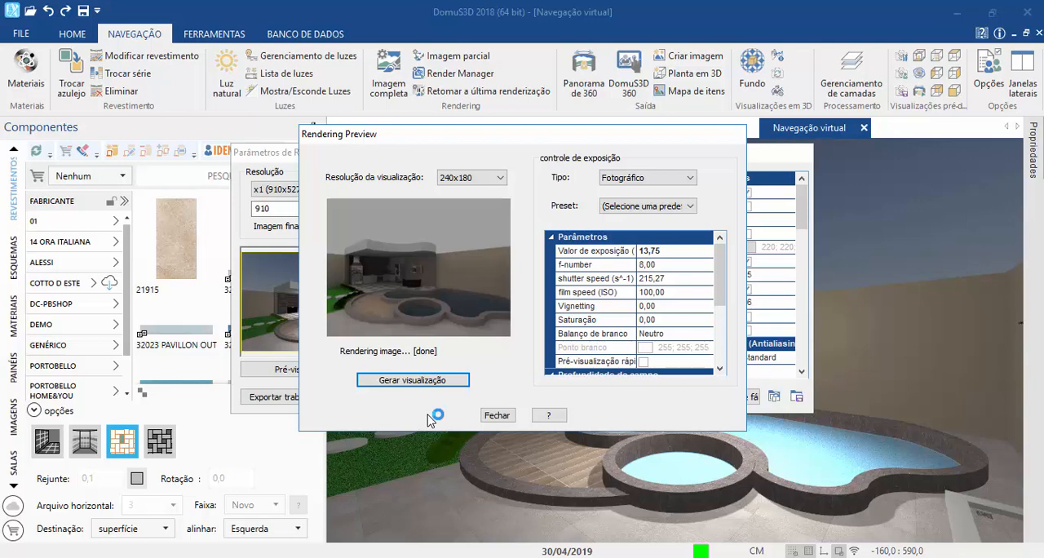
left_click(505, 416)
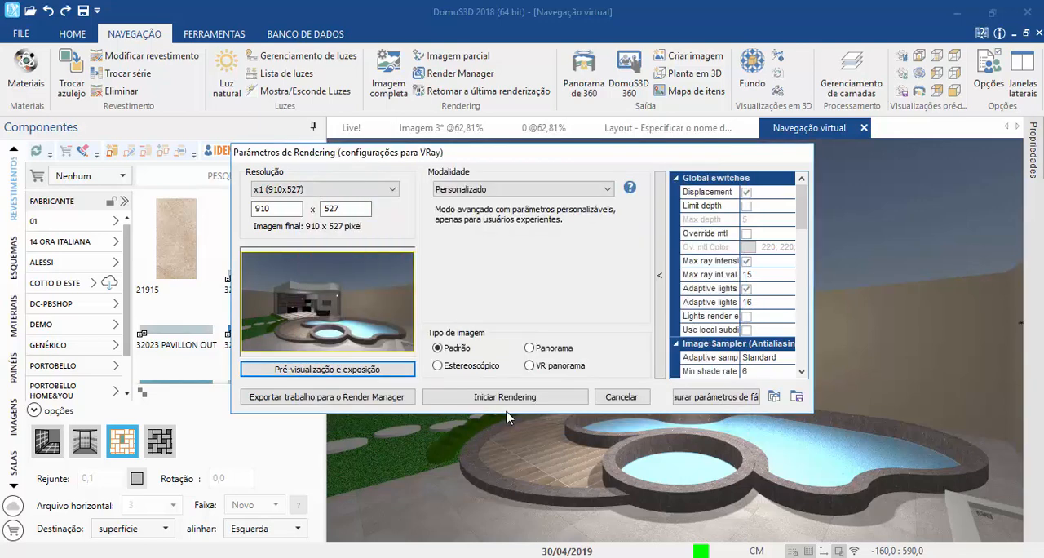
left_click(617, 399)
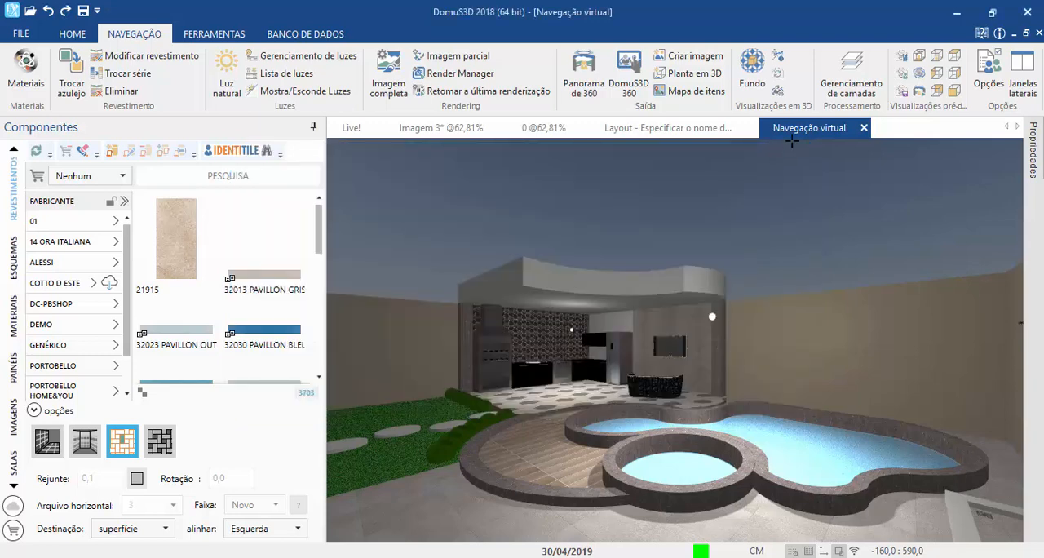
Step: Set the background image's custom exposure value to 10,00 and confirm
left_click(752, 72)
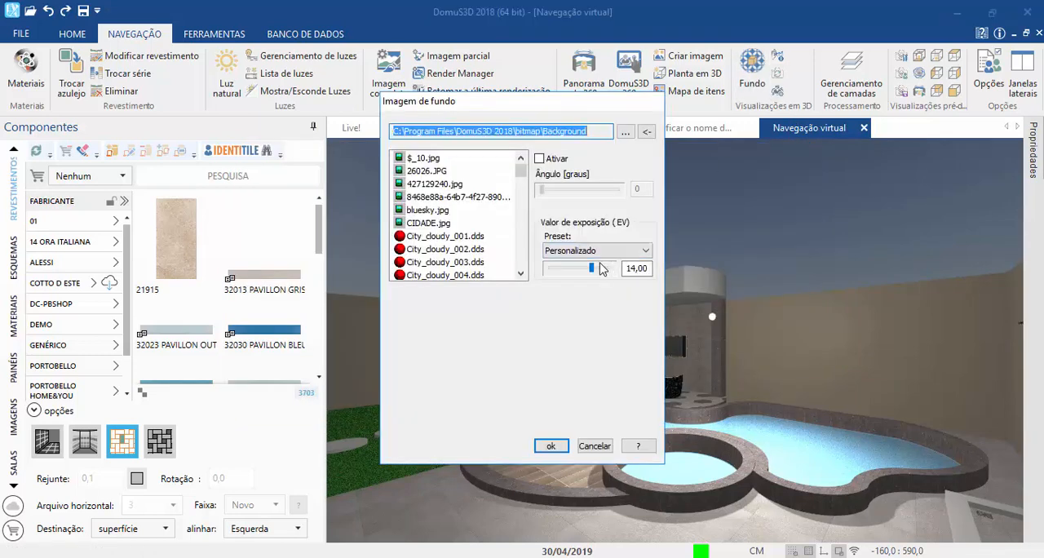
mouse_move(589, 272)
left_mouse_down()
mouse_move(576, 259)
mouse_move(584, 269)
left_mouse_up()
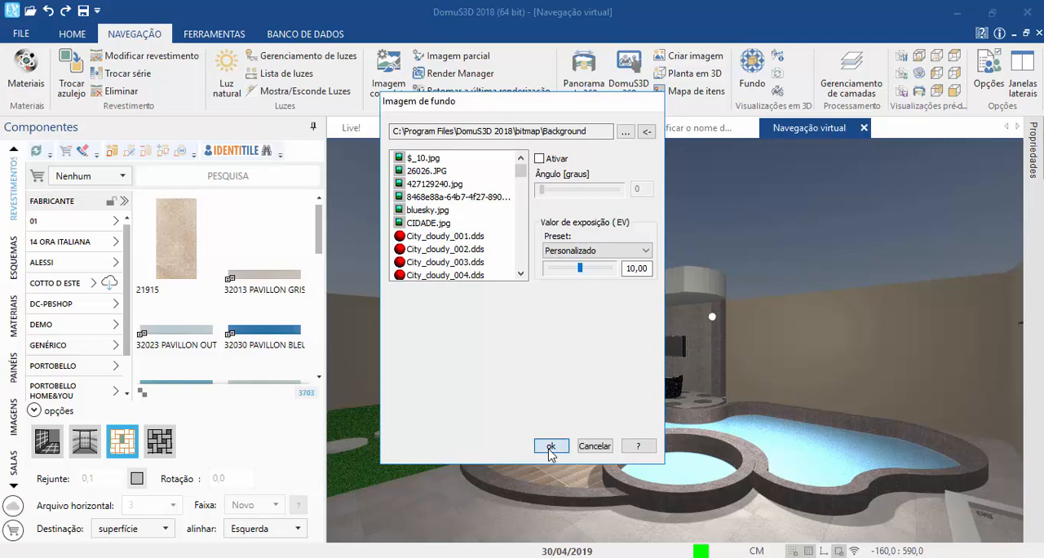
left_click(551, 447)
Step: Open the full image's rendering preview and set the photographic exposure value to 13,75
left_click(389, 78)
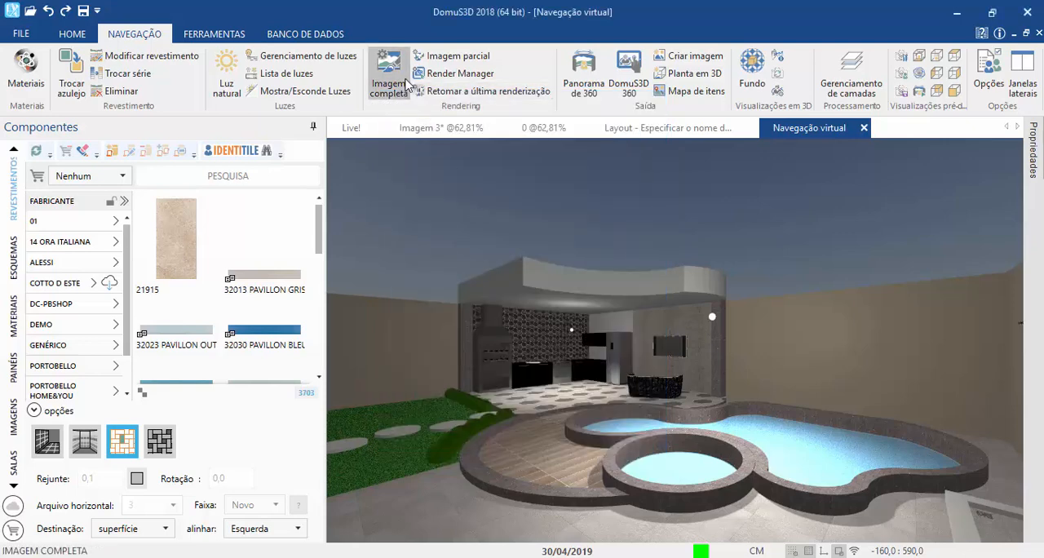
left_click(349, 370)
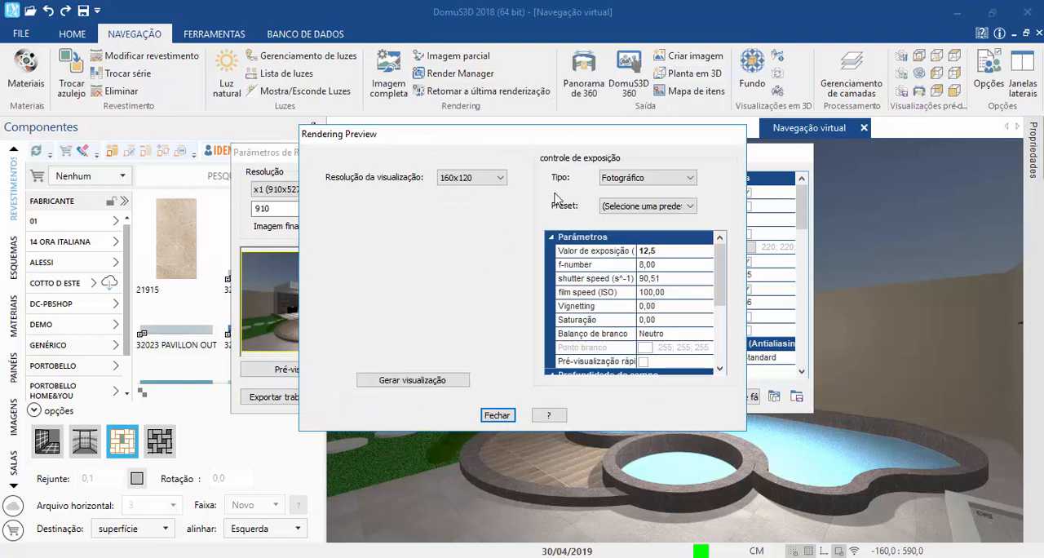
left_click(644, 252)
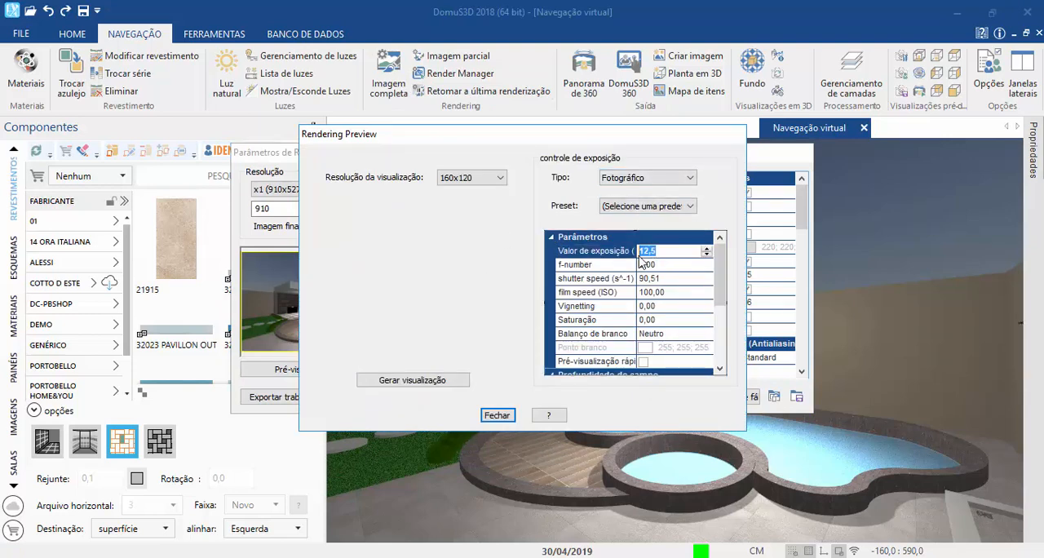
type("13")
key("Return")
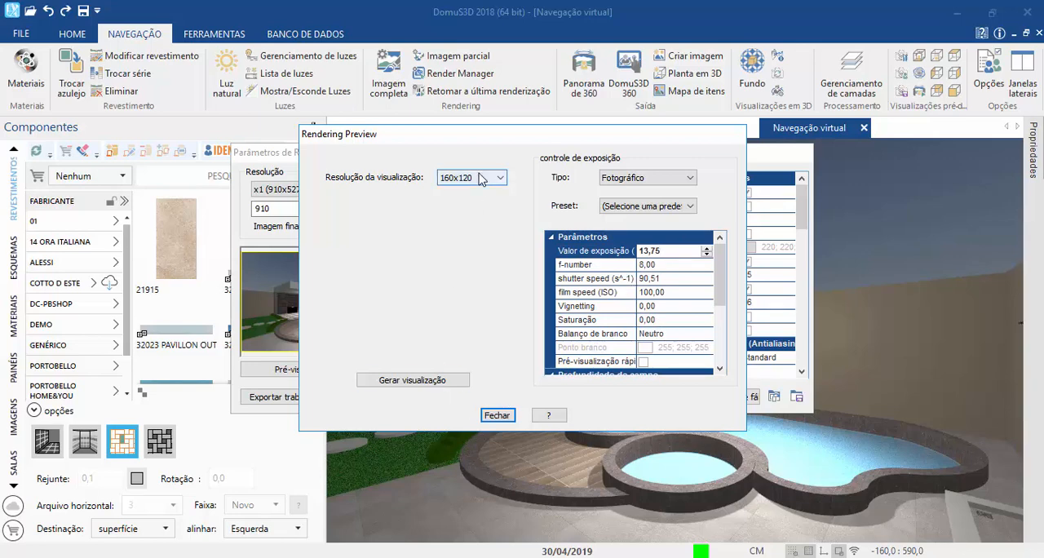
Step: Generate a 240x180 preview of the pool scene with photographic exposure, and cancel the rendering setup
scroll(481, 180, "down", 1)
left_click(426, 383)
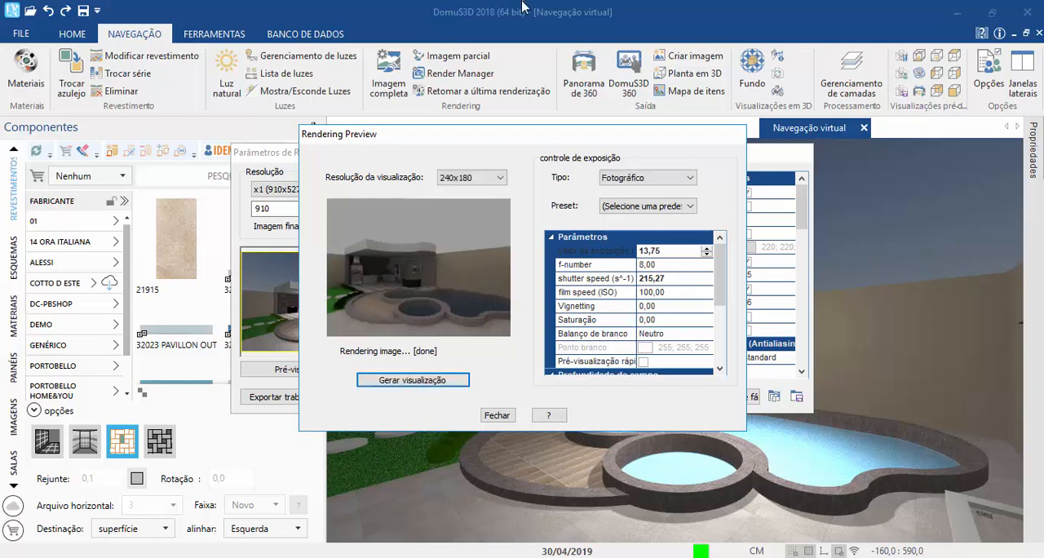
left_click(497, 421)
left_click(626, 399)
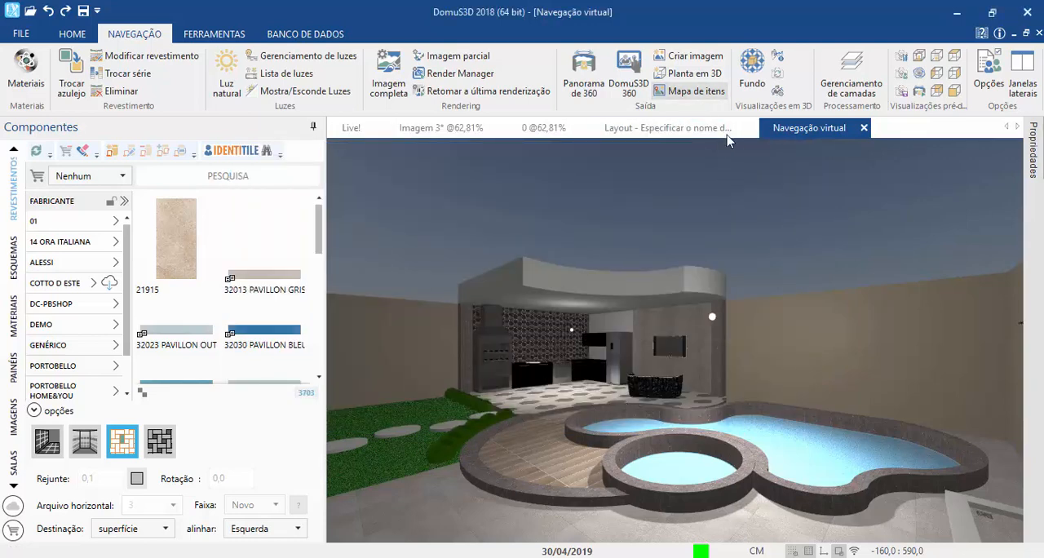
Step: Apply Sky_sunny_002.dds as the scene's background image after trying Sky_sunny_001.dds, and recheck the background exposure settings
left_click(752, 72)
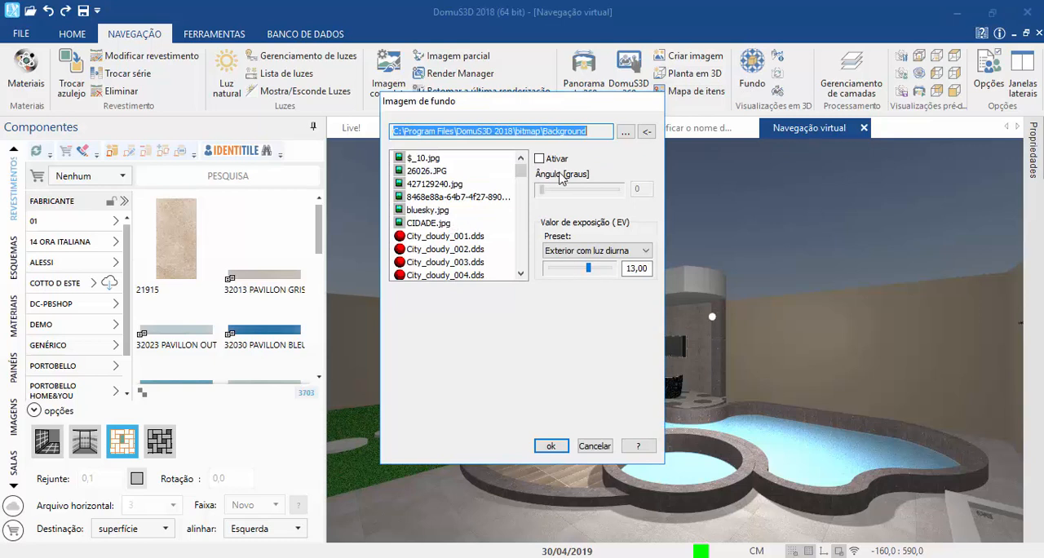
left_click_drag(520, 169, 499, 276)
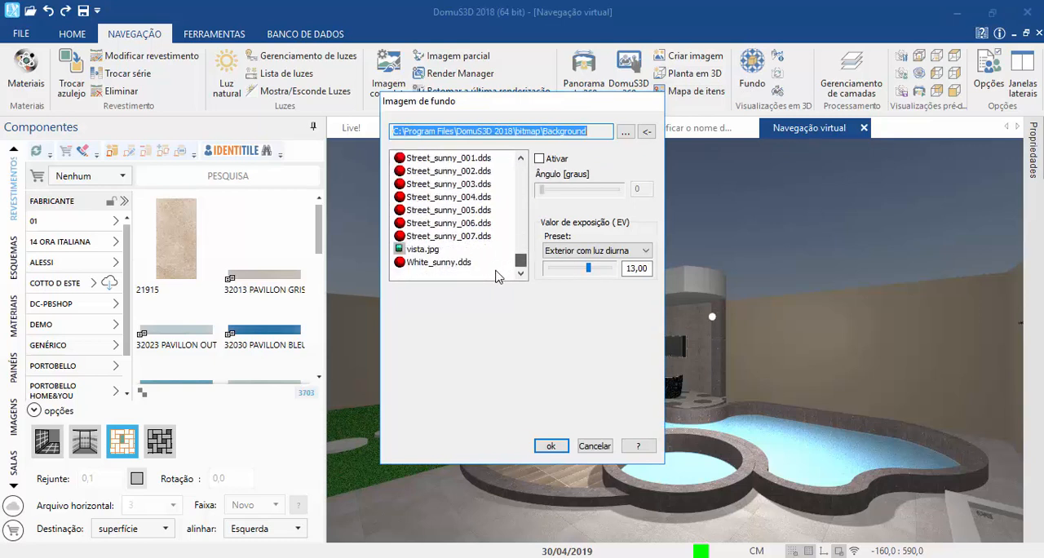
scroll(446, 201, "up", 2)
left_click(420, 211)
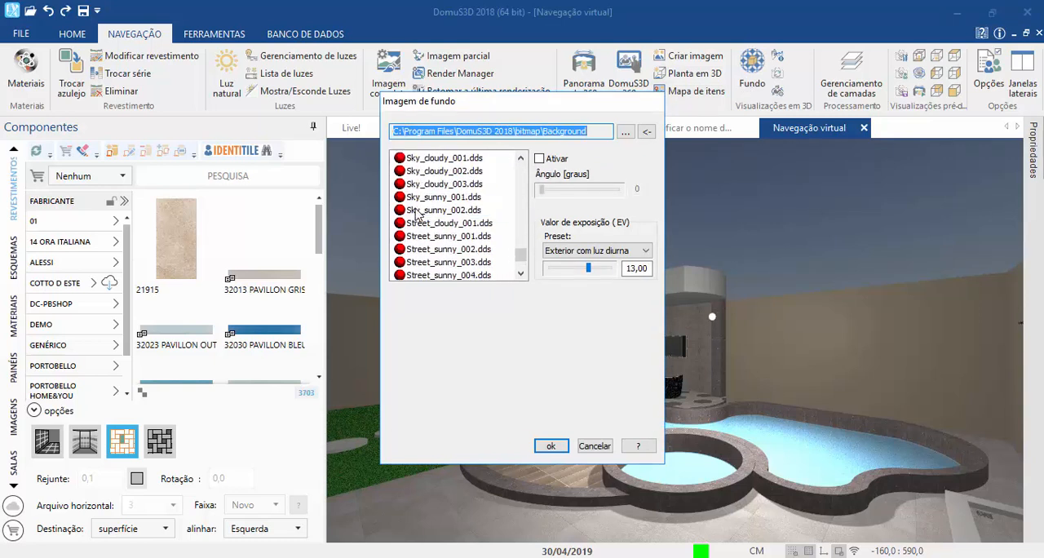
left_click(424, 200)
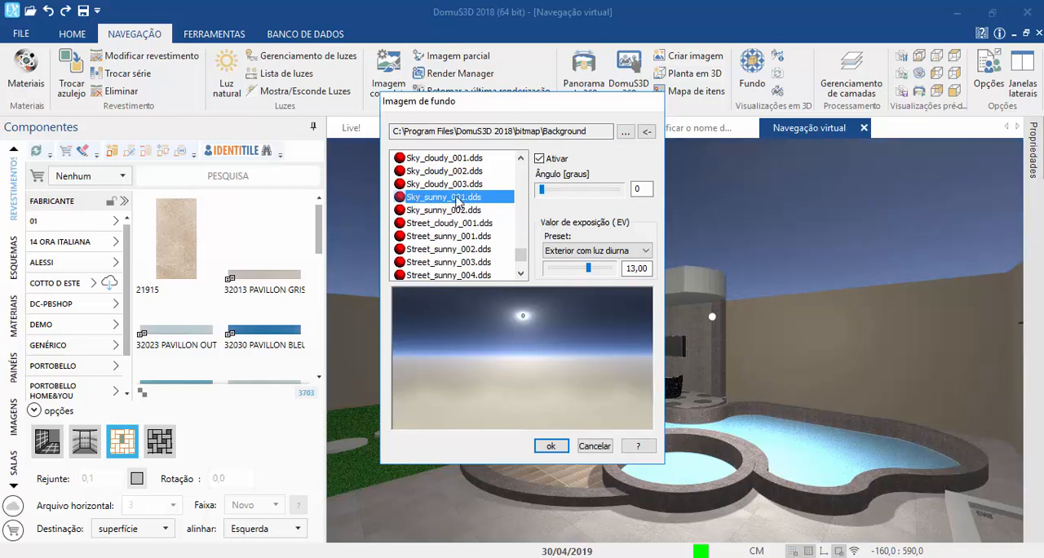
left_click_drag(487, 104, 288, 101)
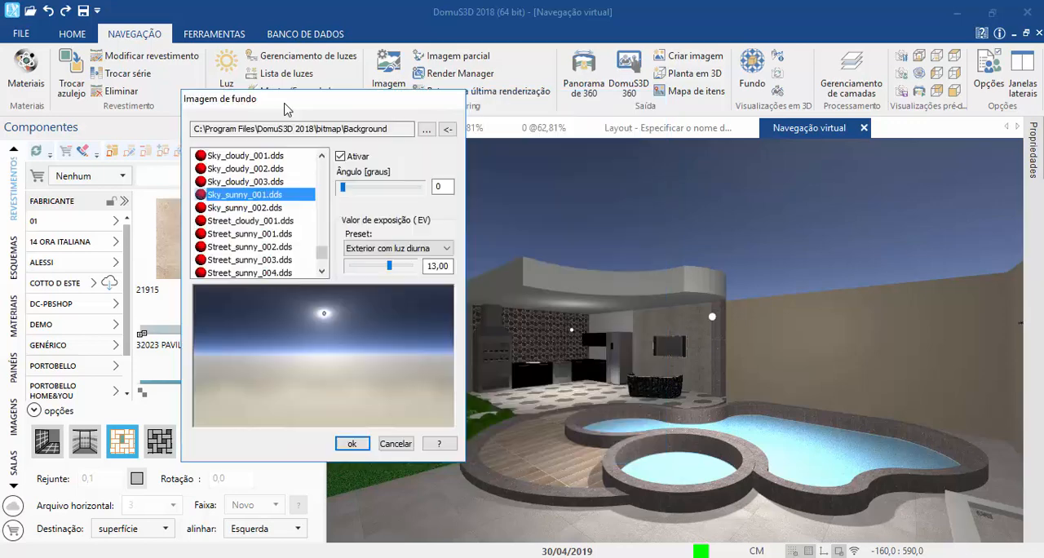
left_click(256, 209)
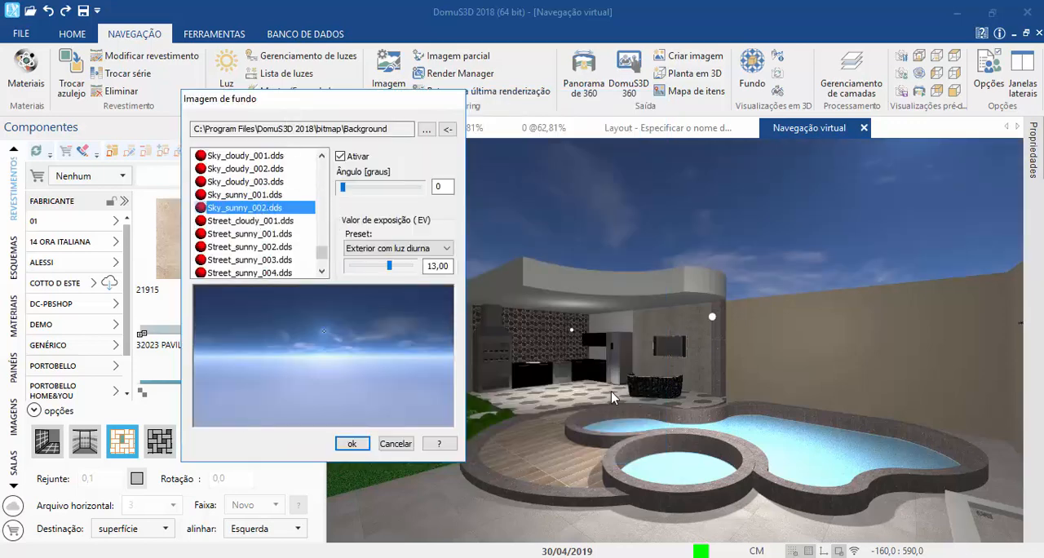
left_click(348, 446)
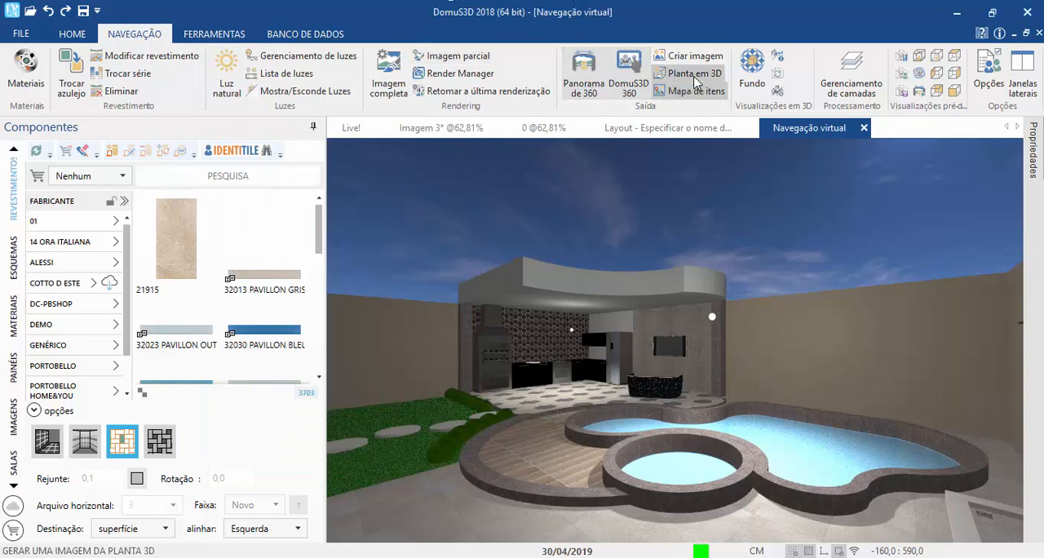
left_click(751, 70)
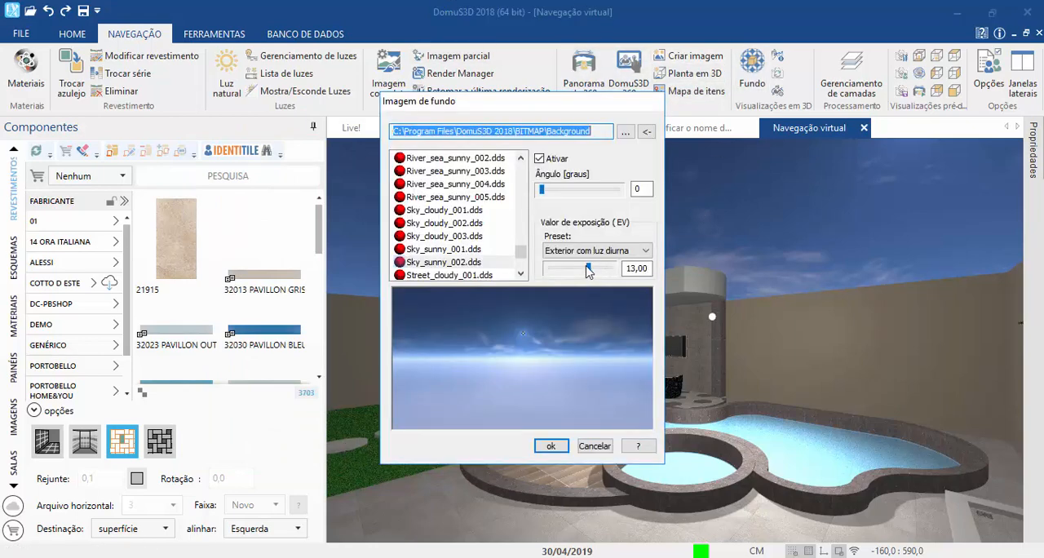
left_click(550, 446)
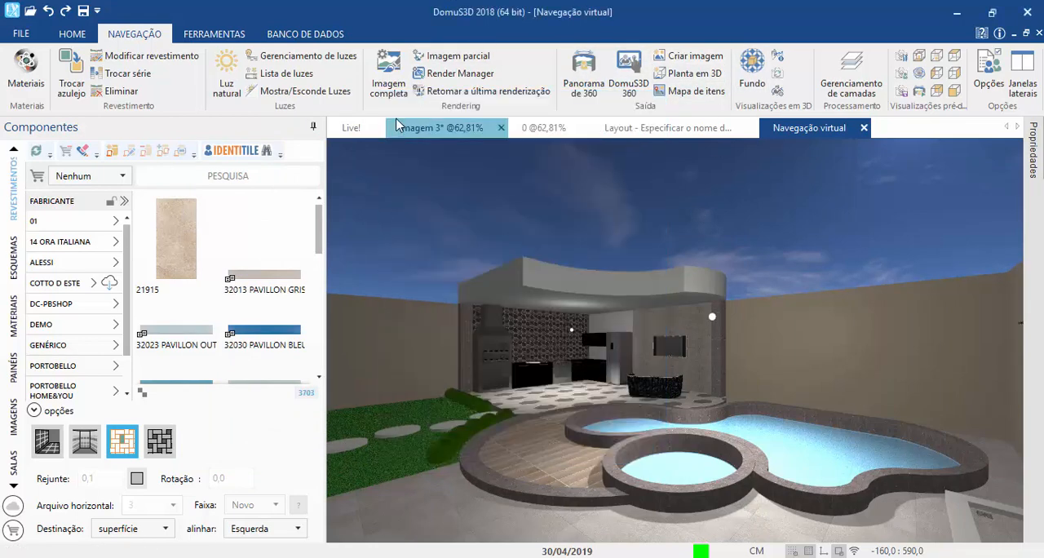
Step: Open the full image's rendering preview, switch the exposure control to Automático and generate a 240x180 preview with the sky background
left_click(386, 97)
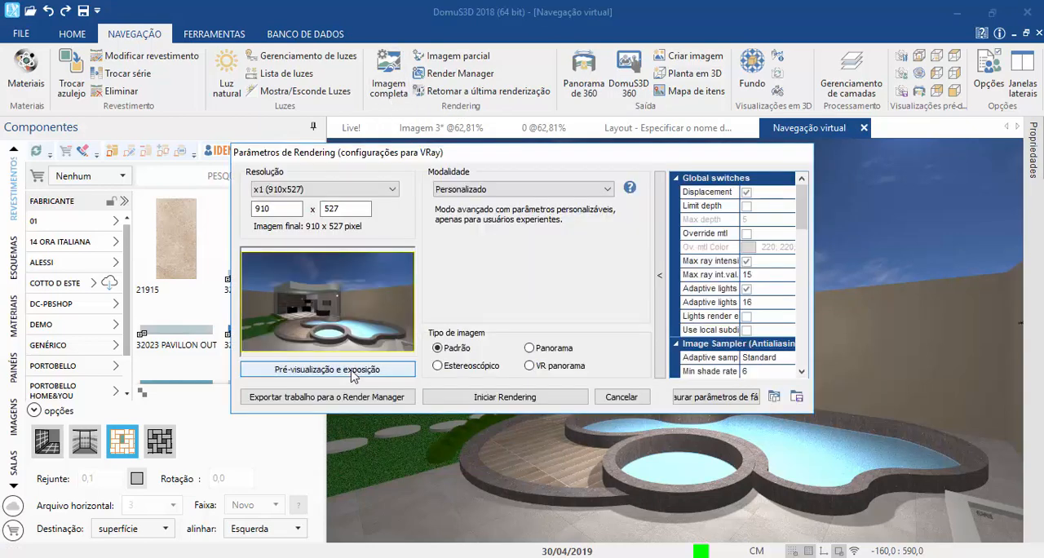
left_click(412, 370)
left_click(645, 251)
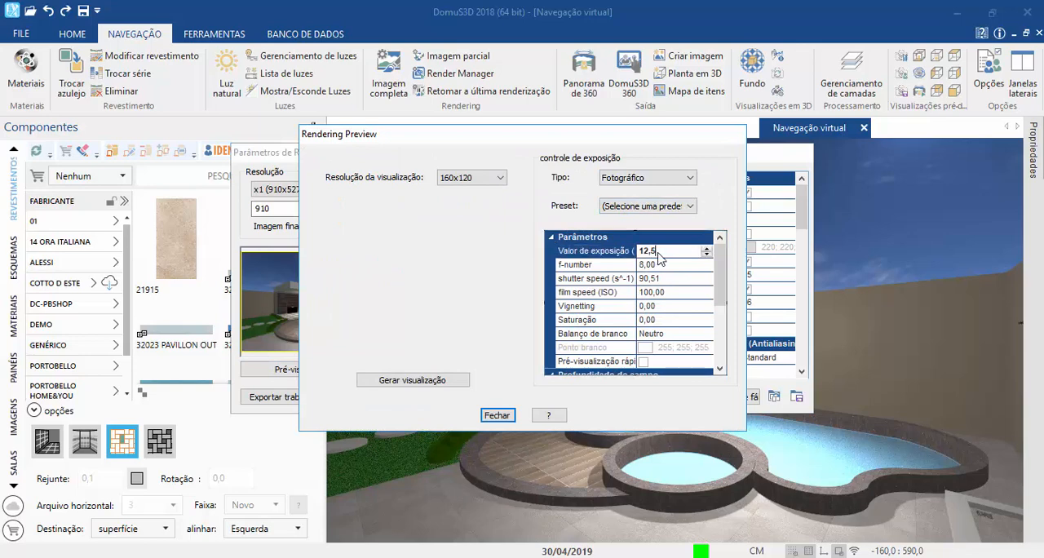
left_click(638, 179)
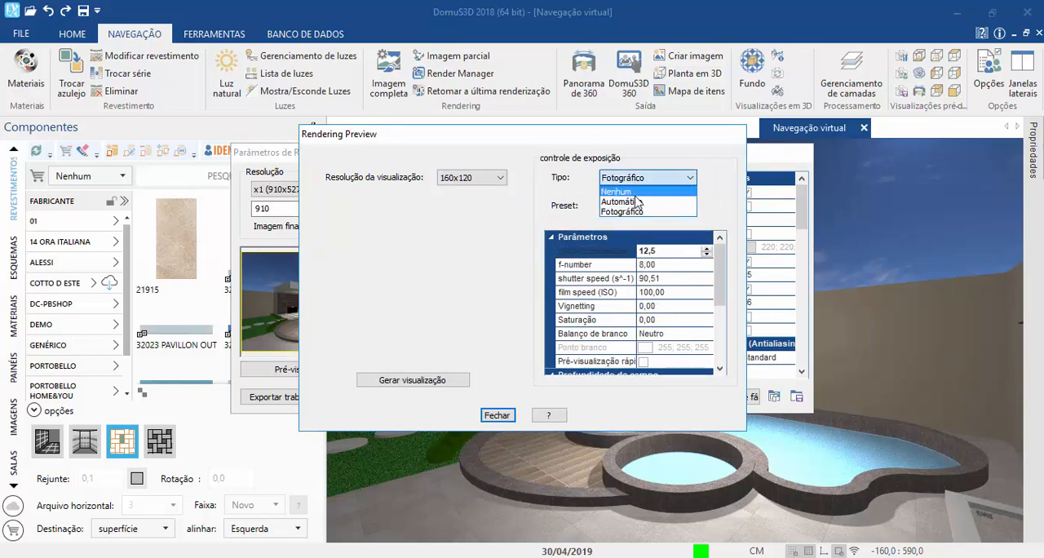
left_click(628, 201)
left_click(499, 177)
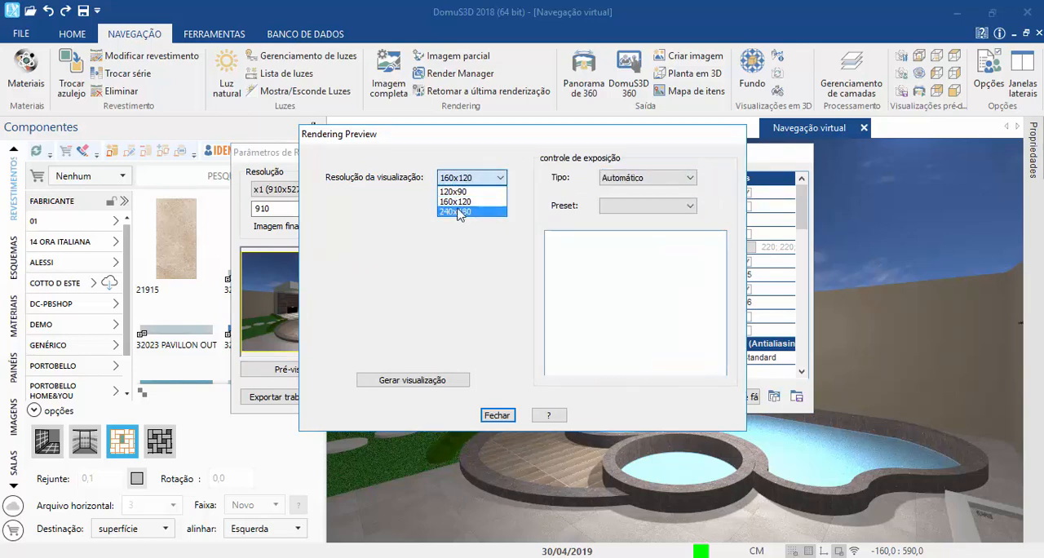
left_click(459, 212)
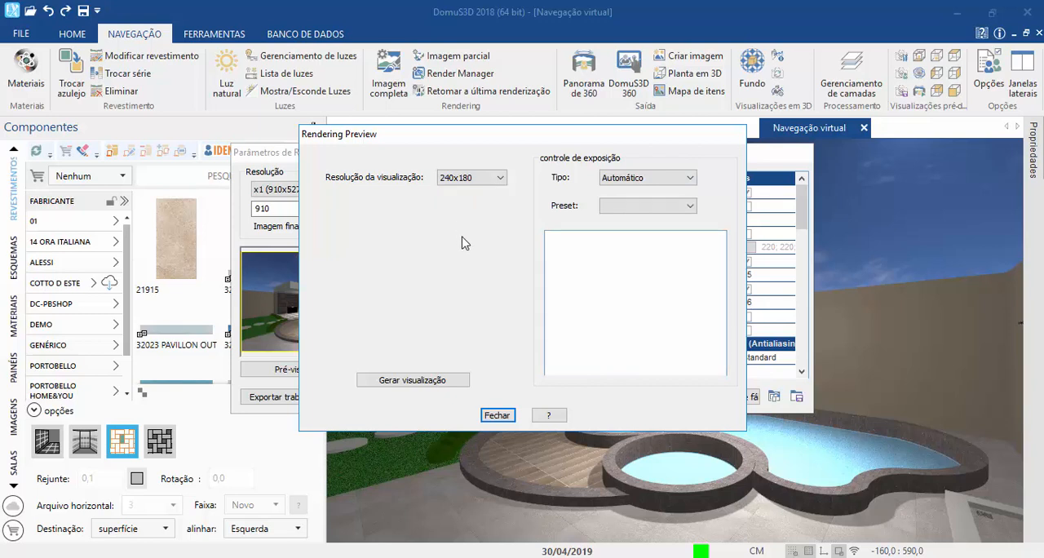
left_click(380, 389)
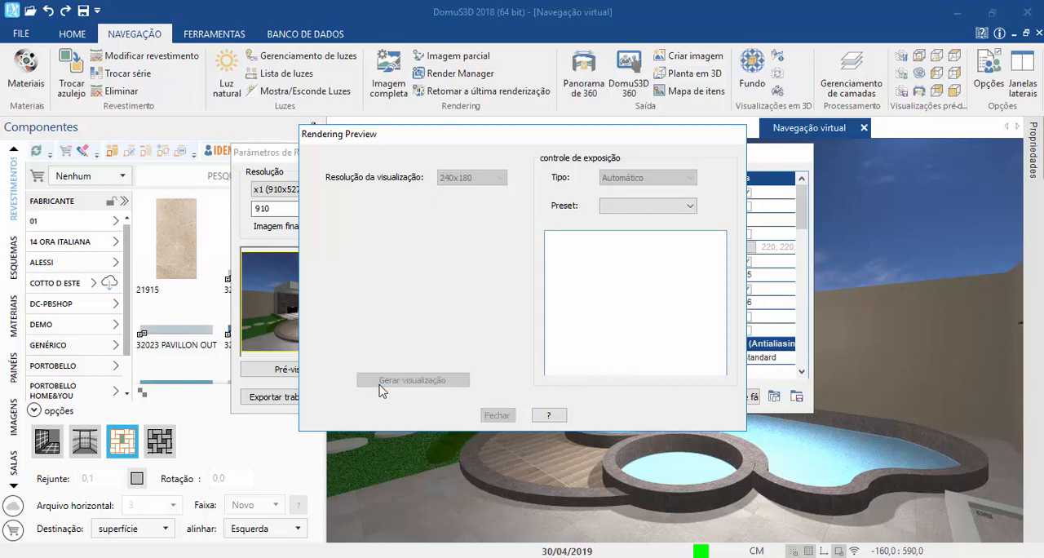
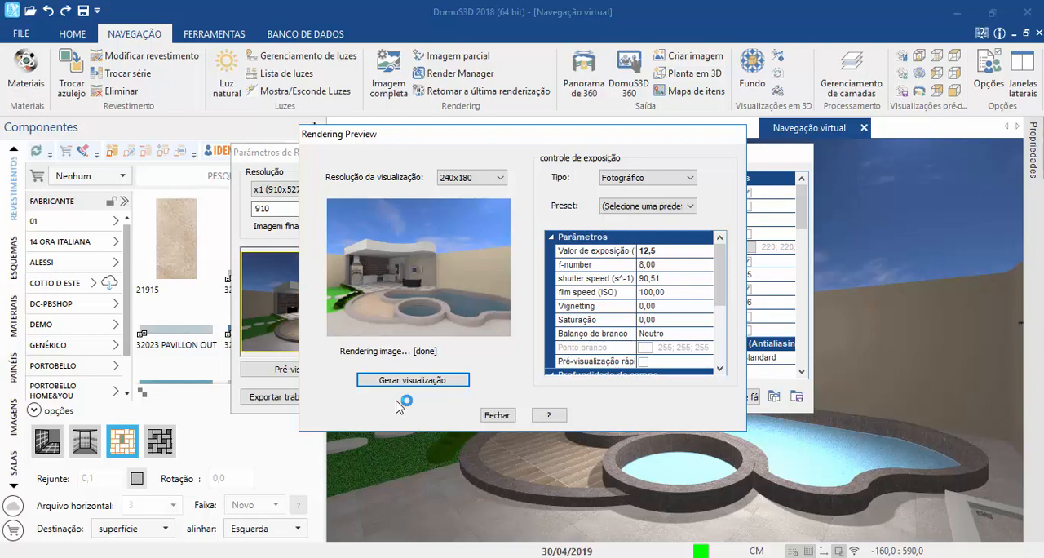
Step: Close the rendering preview and render the standard full image of the pool scene at 910x527
left_click(505, 417)
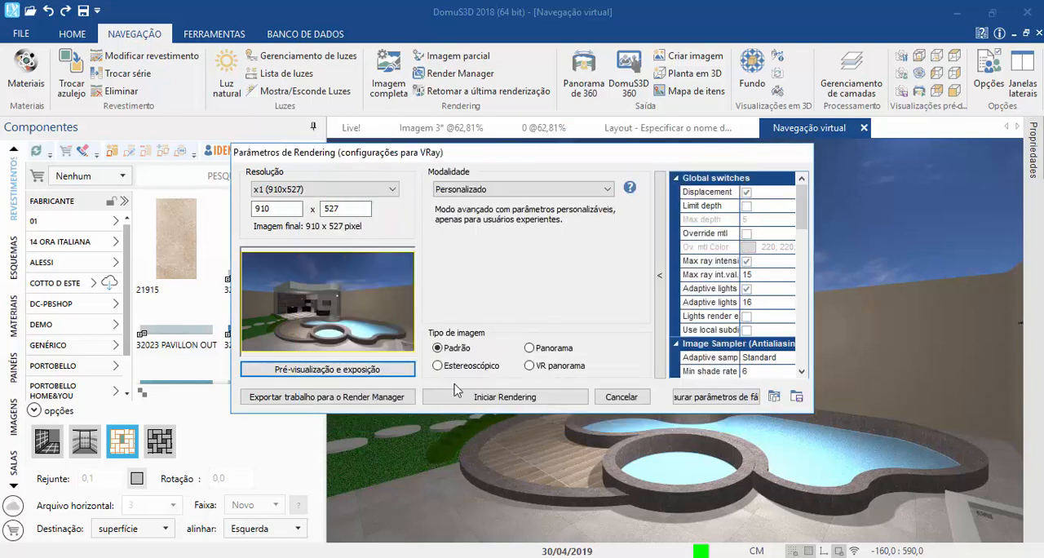
left_click(482, 398)
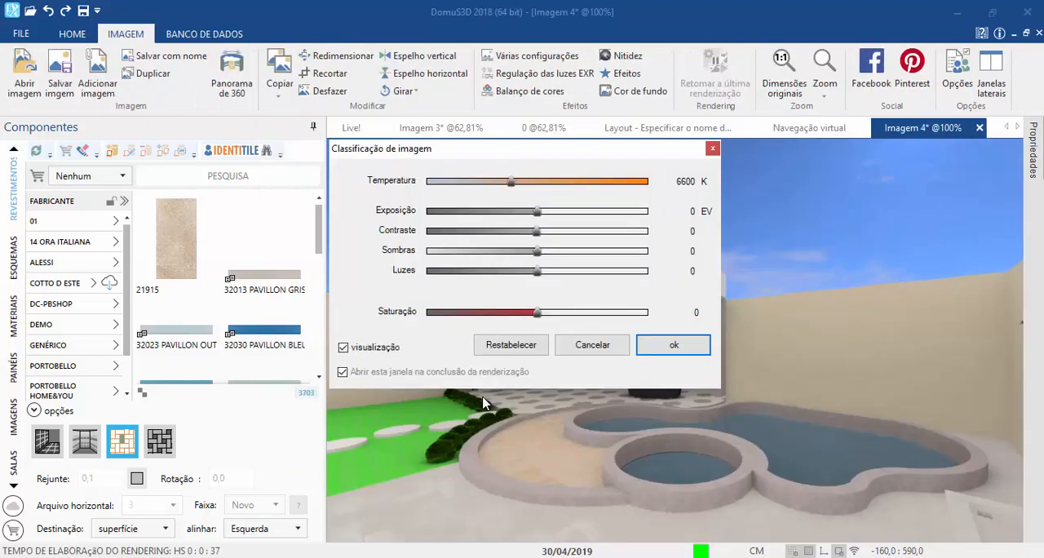
Step: Try Saturação -54 on the rendered pool image and restore the default image grading
left_click_drag(458, 159, 150, 76)
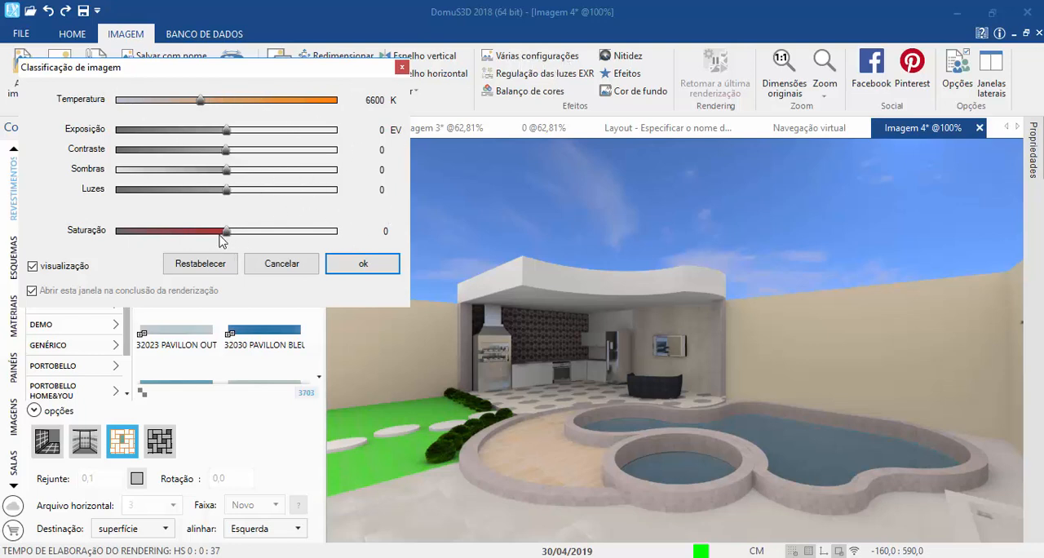
left_click_drag(224, 236, 165, 231)
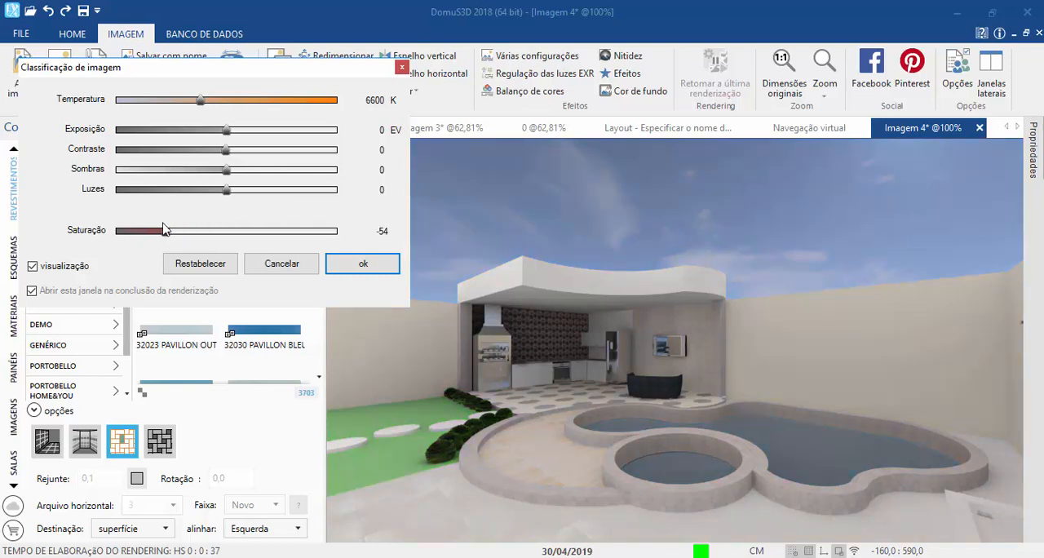
left_click(202, 263)
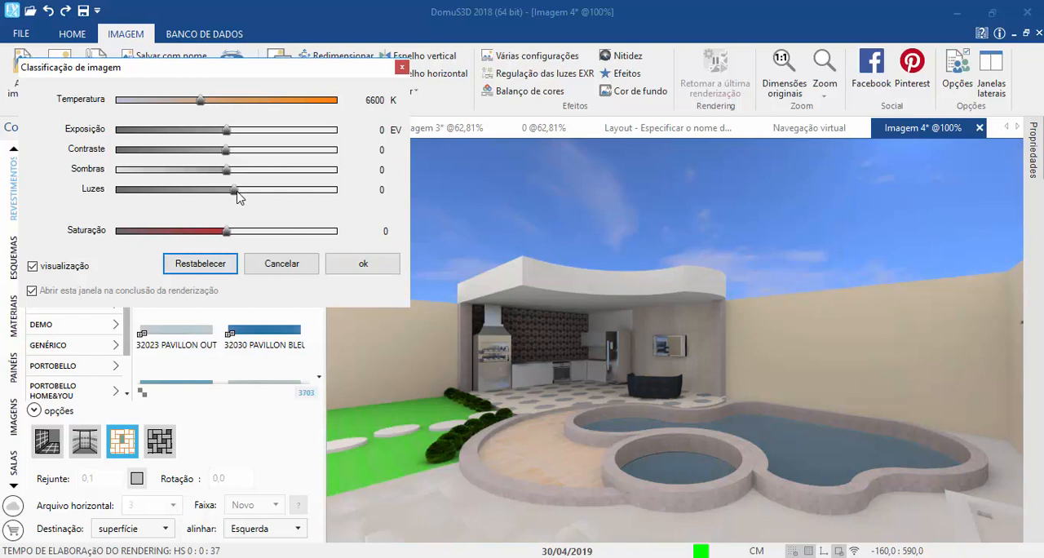
Step: Try Luzes 48, Sombras -24, Contraste 21 and Exposição 3,06 EV on the rendered image, and restore the default grading
left_click_drag(237, 192, 285, 193)
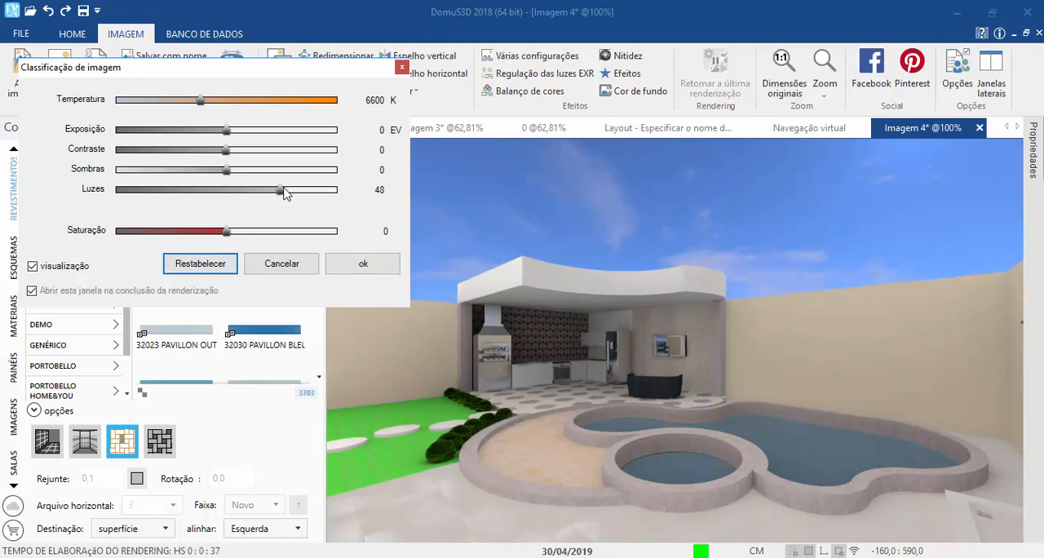
left_click_drag(226, 170, 281, 170)
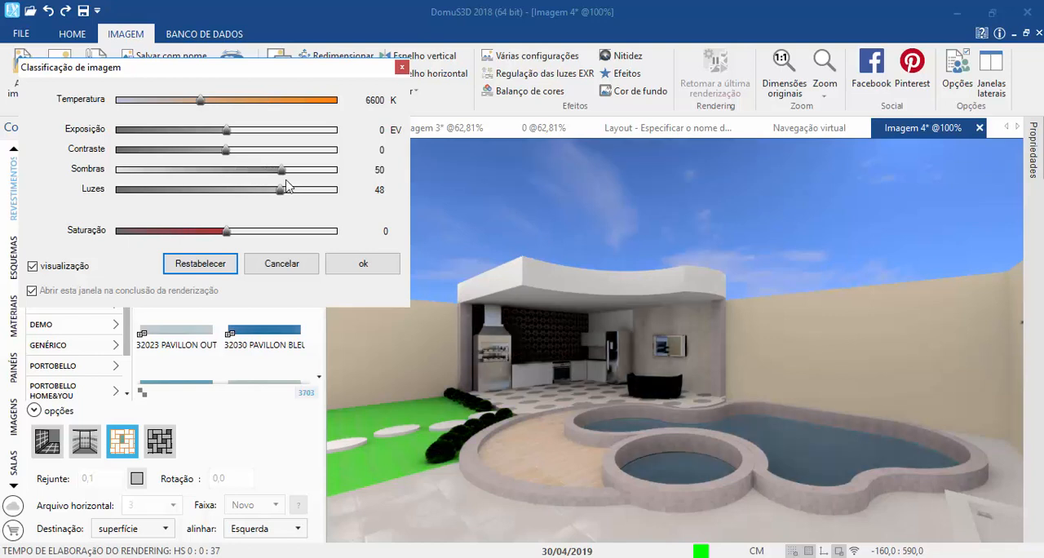
left_click(200, 170)
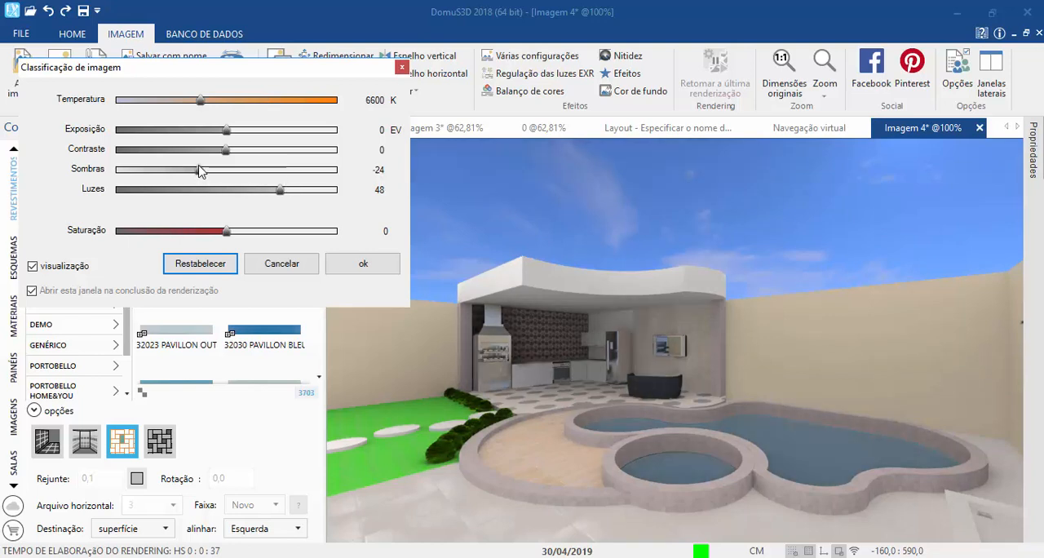
left_click_drag(227, 149, 259, 149)
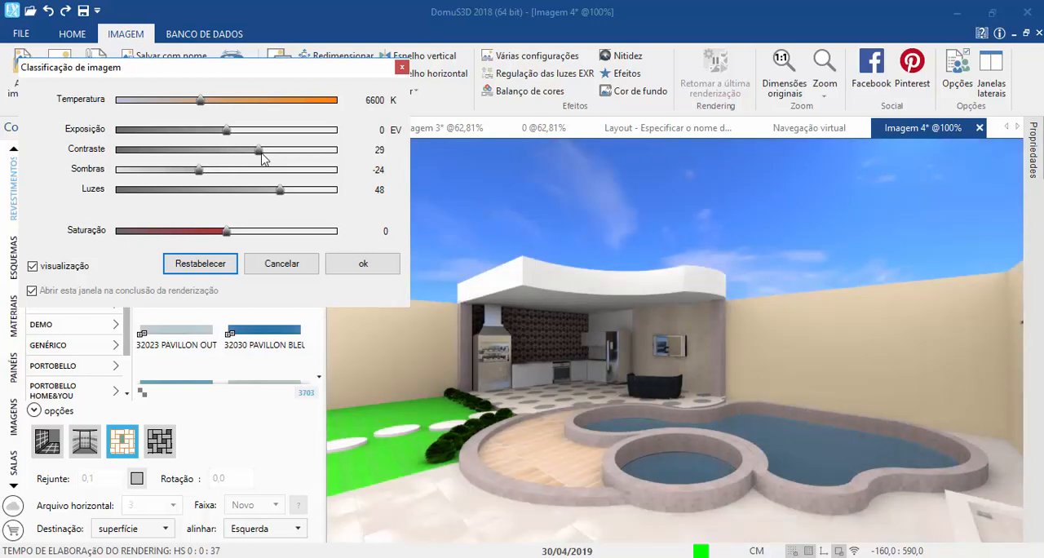
left_click_drag(262, 159, 319, 135)
left_click(216, 261)
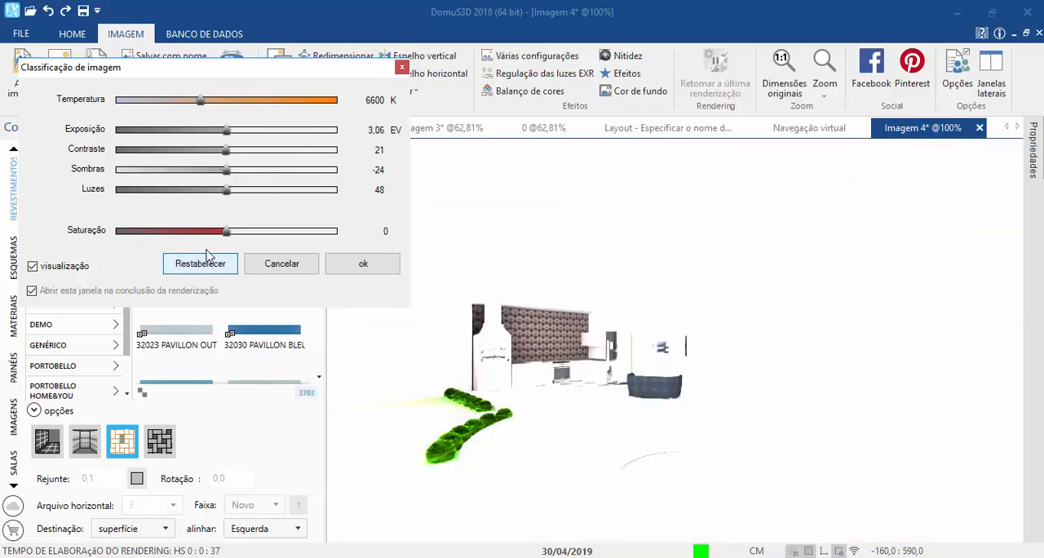
Step: Try Contraste 24, Luzes 27, lower Sombras and a higher Temperatura, restore the default grading and accept it
mouse_move(255, 150)
left_mouse_down()
mouse_move(285, 151)
mouse_move(257, 155)
left_mouse_up()
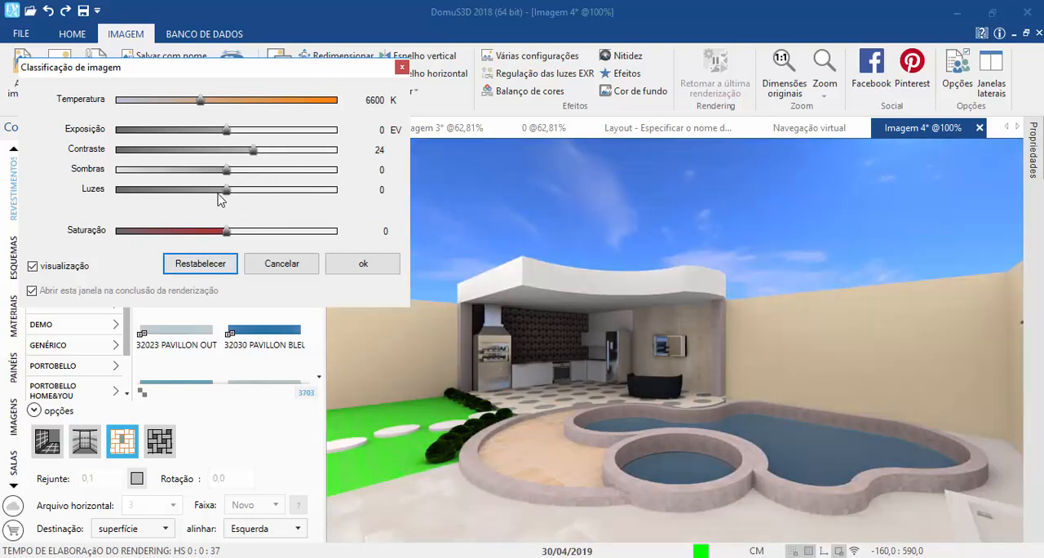
left_click_drag(227, 191, 257, 191)
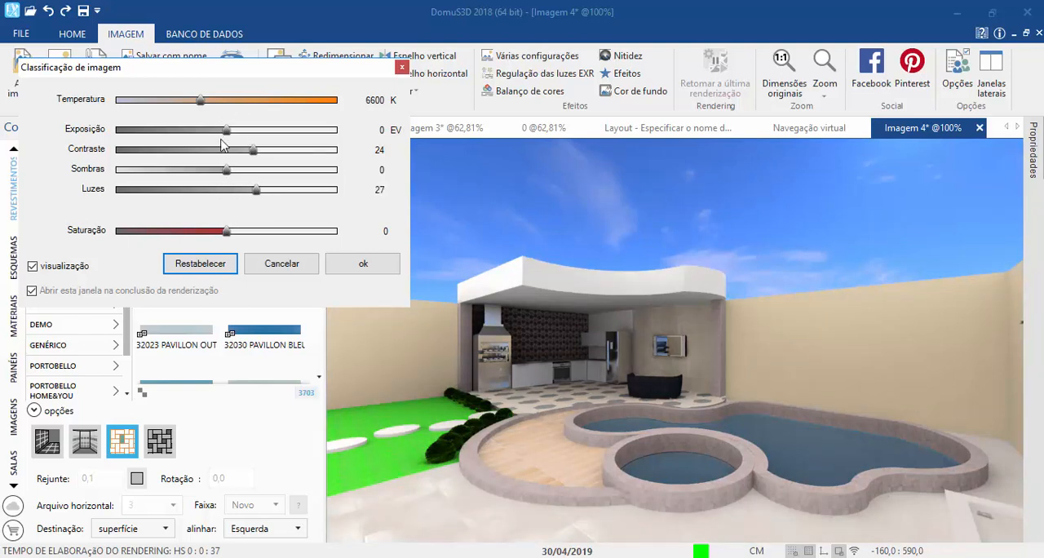
left_click_drag(227, 171, 218, 175)
left_click_drag(197, 102, 260, 113)
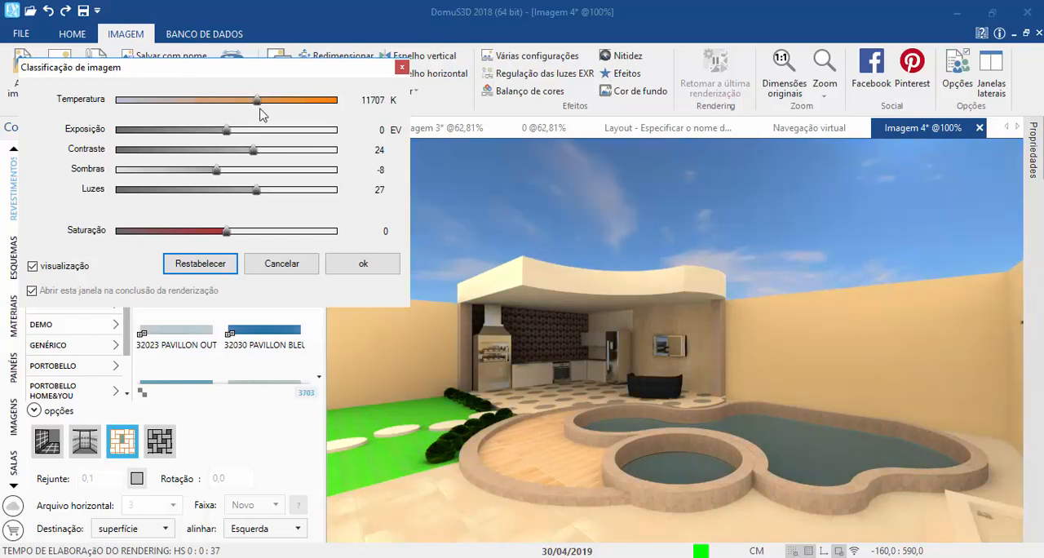
left_click(211, 266)
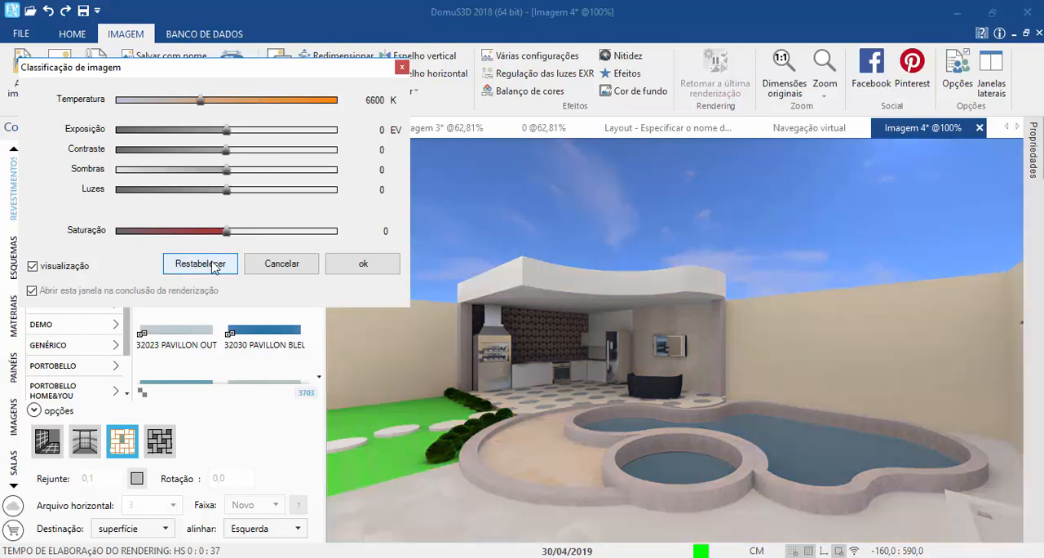
left_click(374, 264)
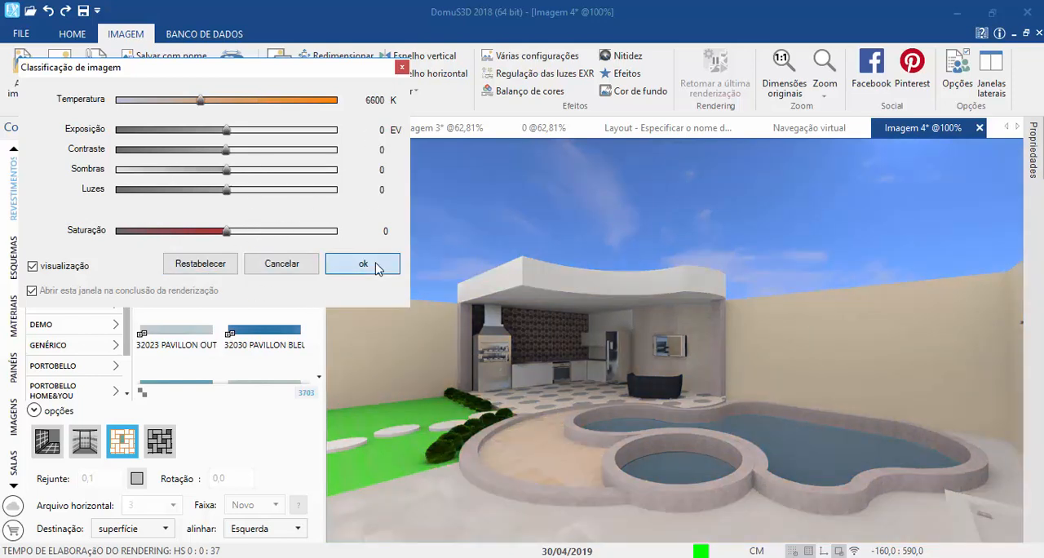
Step: Try the Nitidez effect with strong sharpness and both high and low Claridade, and restore its defaults
left_click(620, 57)
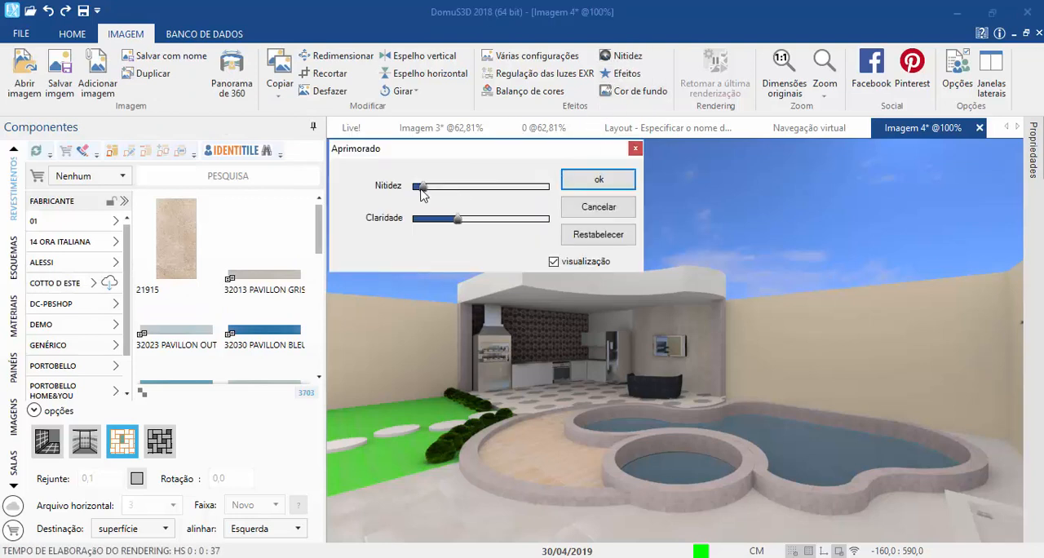
left_click_drag(422, 187, 530, 187)
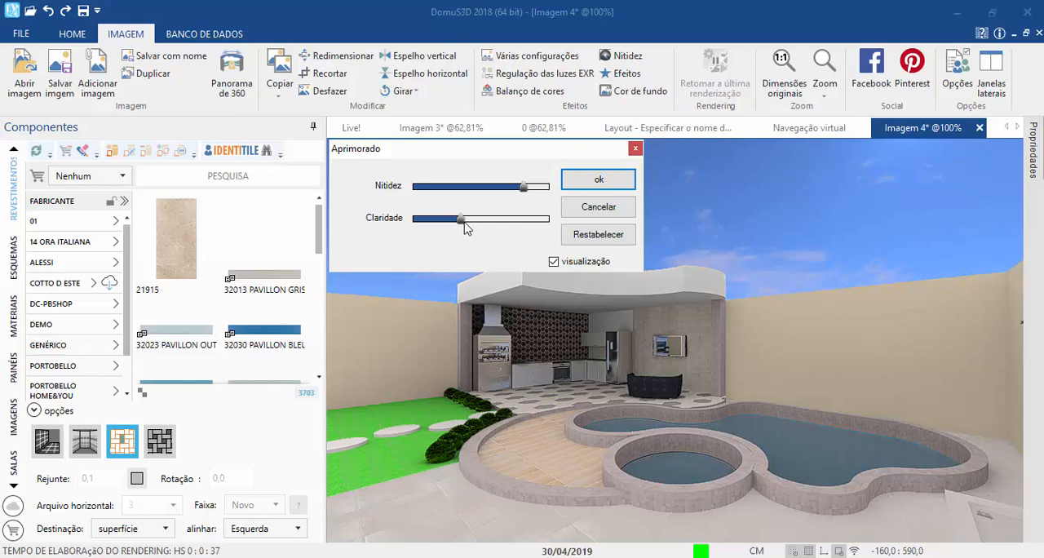
left_click_drag(458, 218, 526, 230)
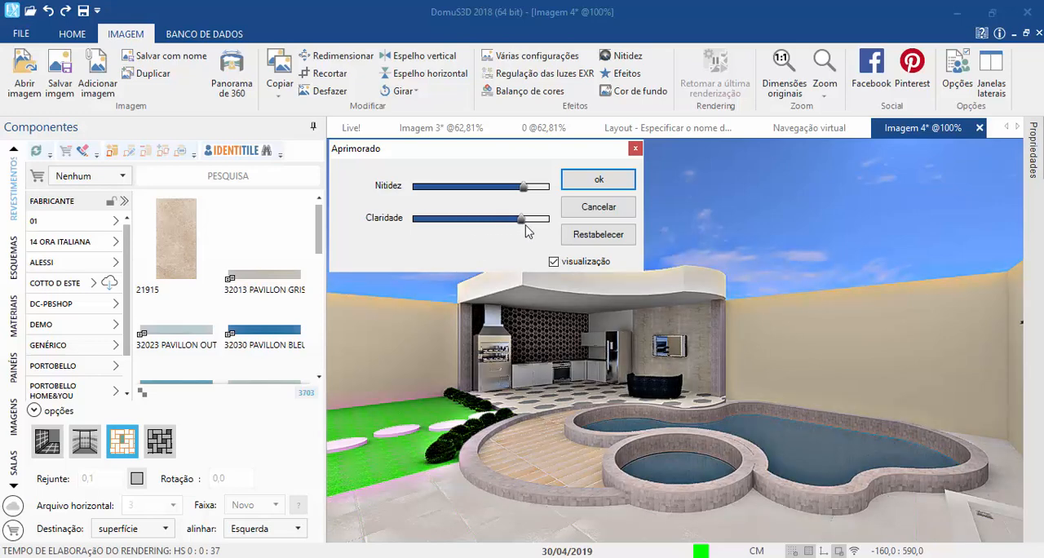
left_click_drag(523, 222, 430, 226)
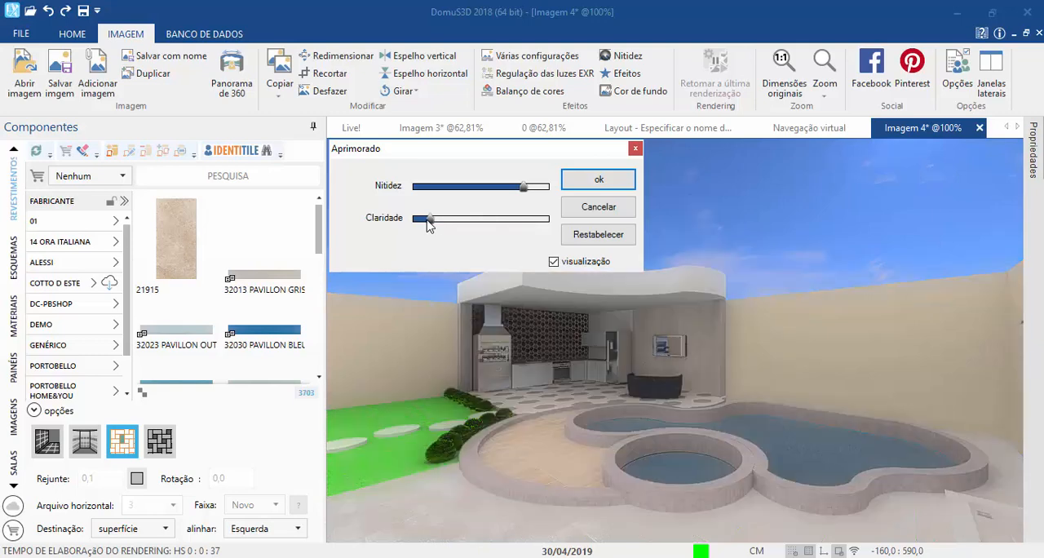
left_click(601, 234)
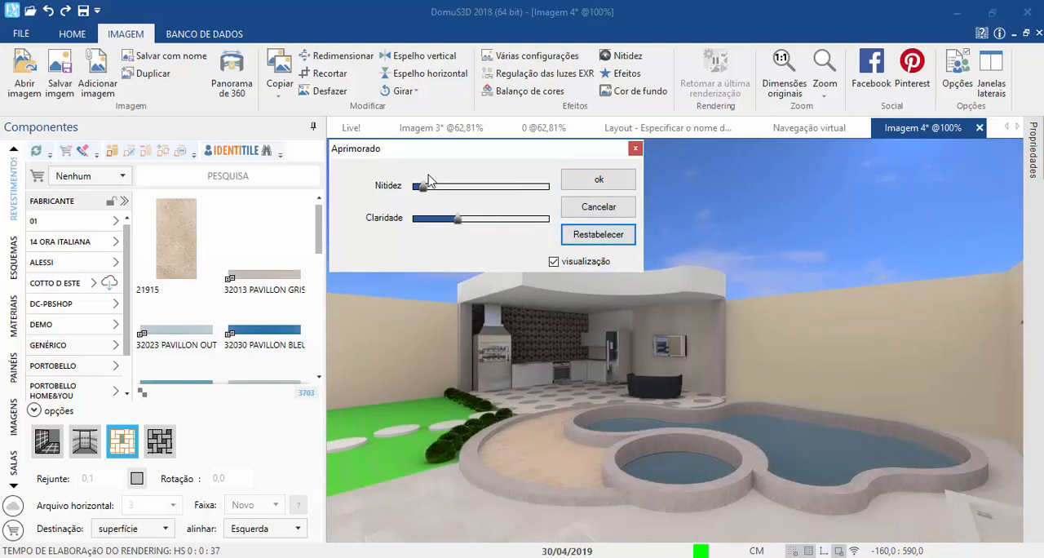
Step: Sharpen the rendered image with Claridade at about half and Nitidez at about three quarters, and apply the effect
left_click_drag(459, 222, 484, 229)
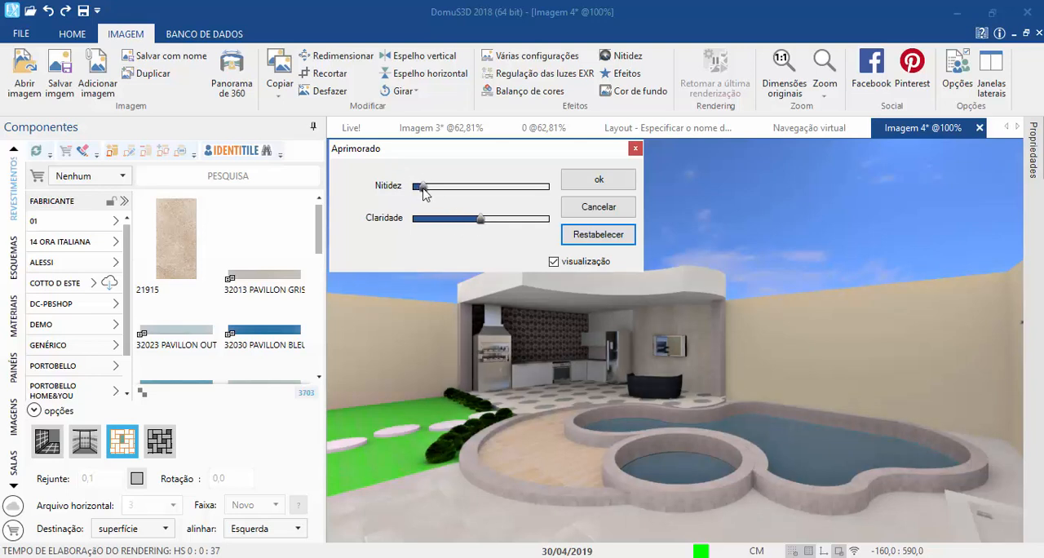
left_click_drag(422, 189, 517, 197)
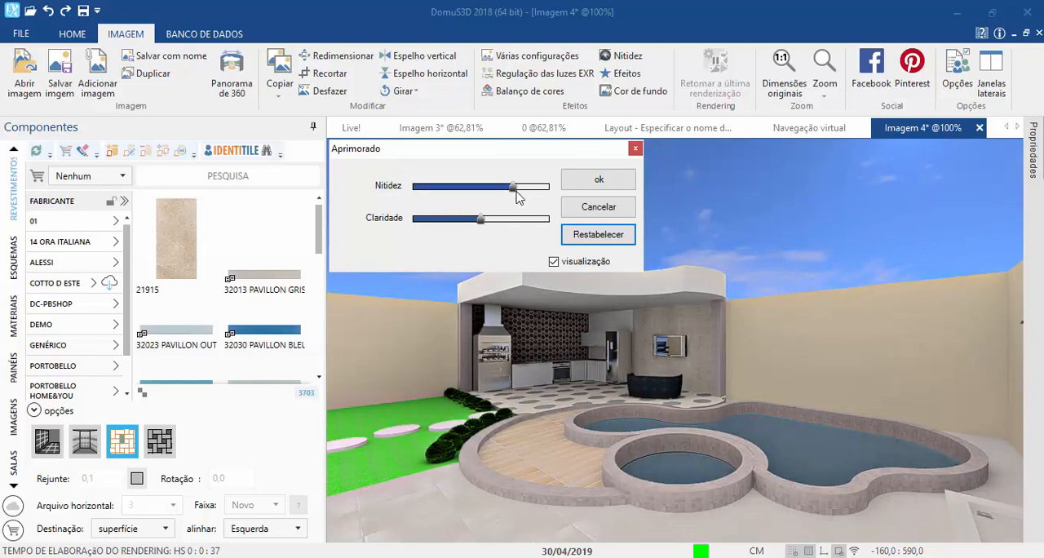
left_click(600, 181)
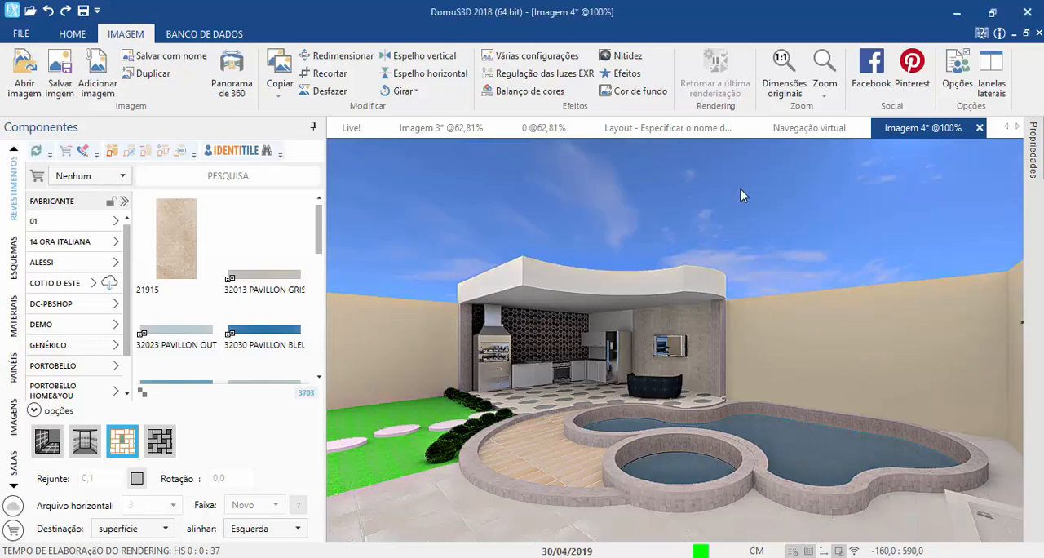
Step: Apply the daytime natural light preset in the virtual navigation with the sun elevation at 90, and refresh the view
left_click(802, 132)
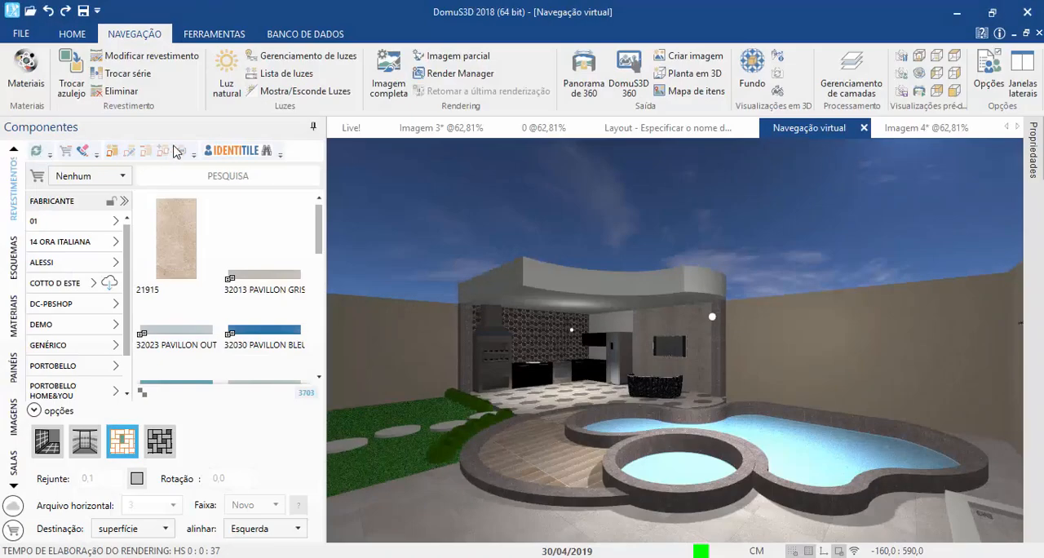
left_click(228, 85)
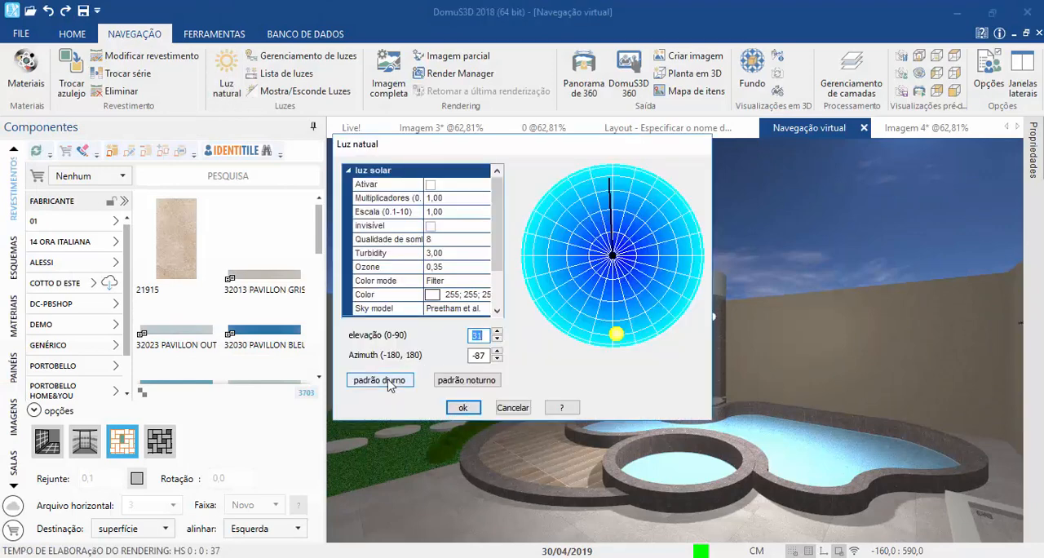
left_click(380, 380)
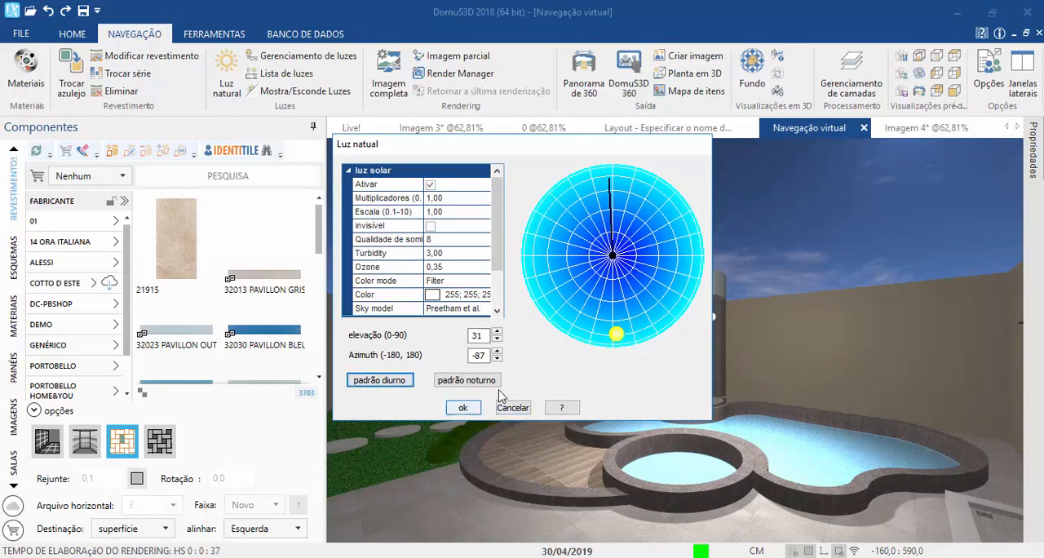
mouse_move(616, 333)
left_mouse_down()
mouse_move(612, 255)
mouse_move(616, 262)
left_mouse_up()
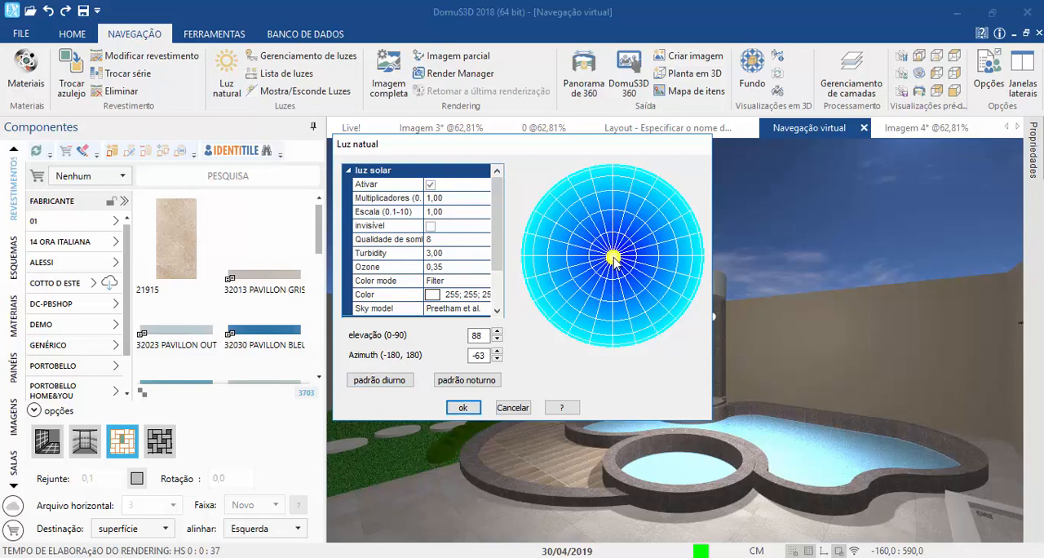
left_click(497, 331)
left_click(497, 331)
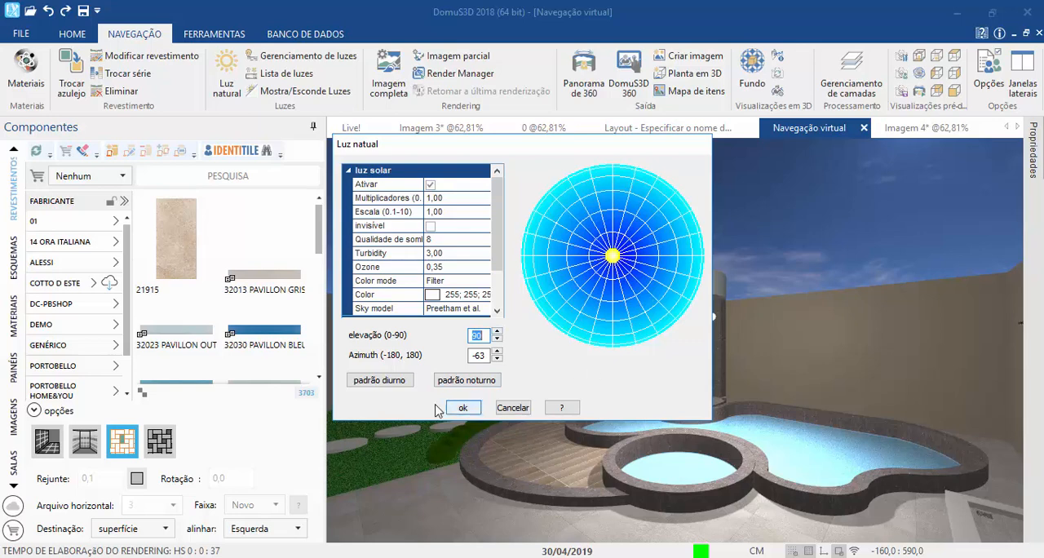
left_click(462, 407)
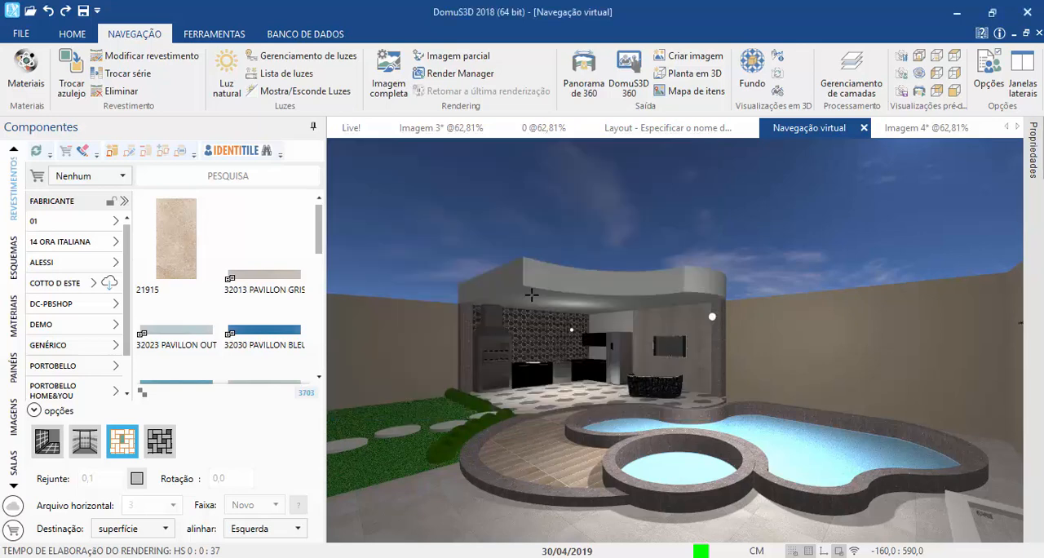
left_click(779, 73)
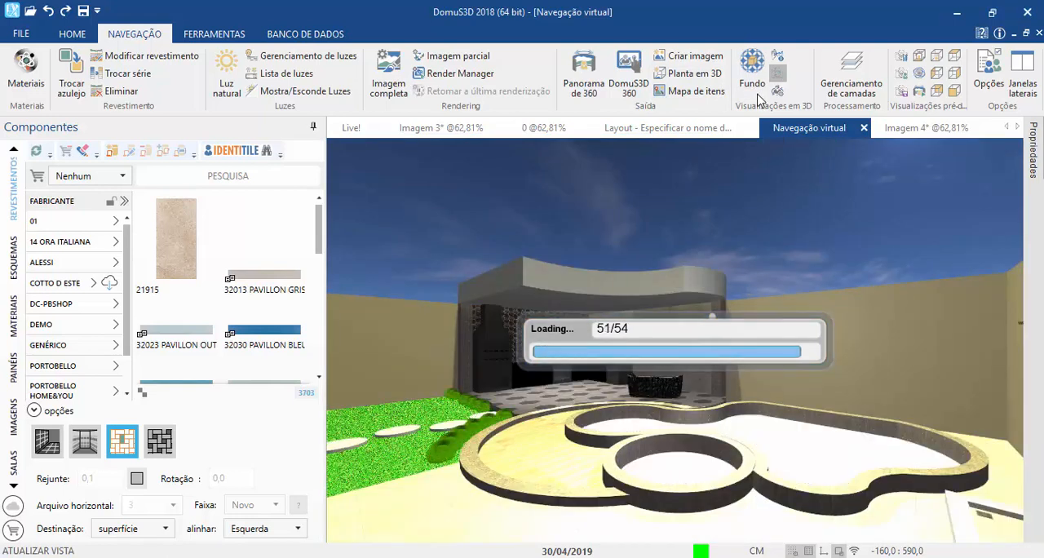
Step: Set the natural light's Ozone to 1,00 and the sun's Multiplicadores to 0,5, and accept the settings
left_click(227, 83)
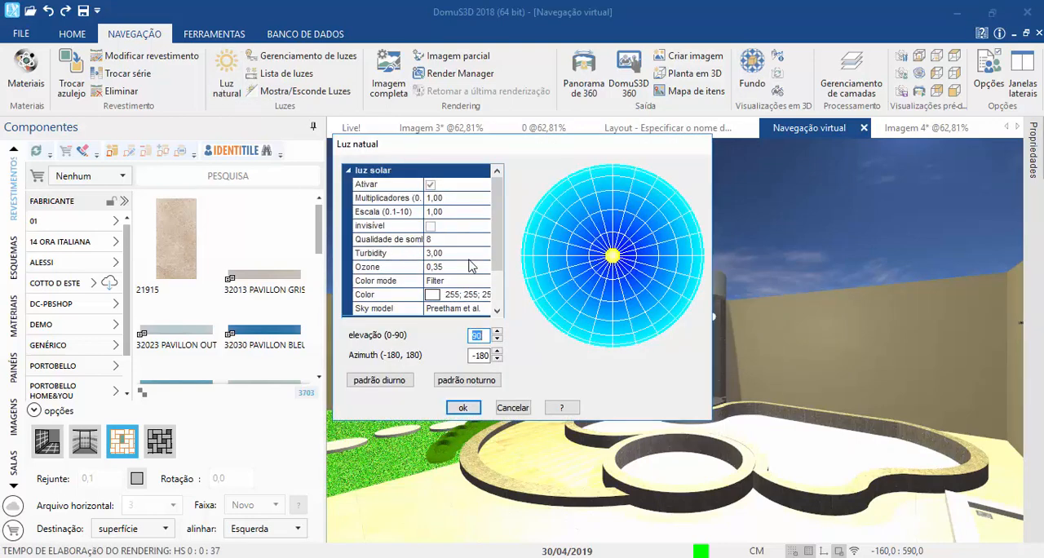
left_click(421, 270)
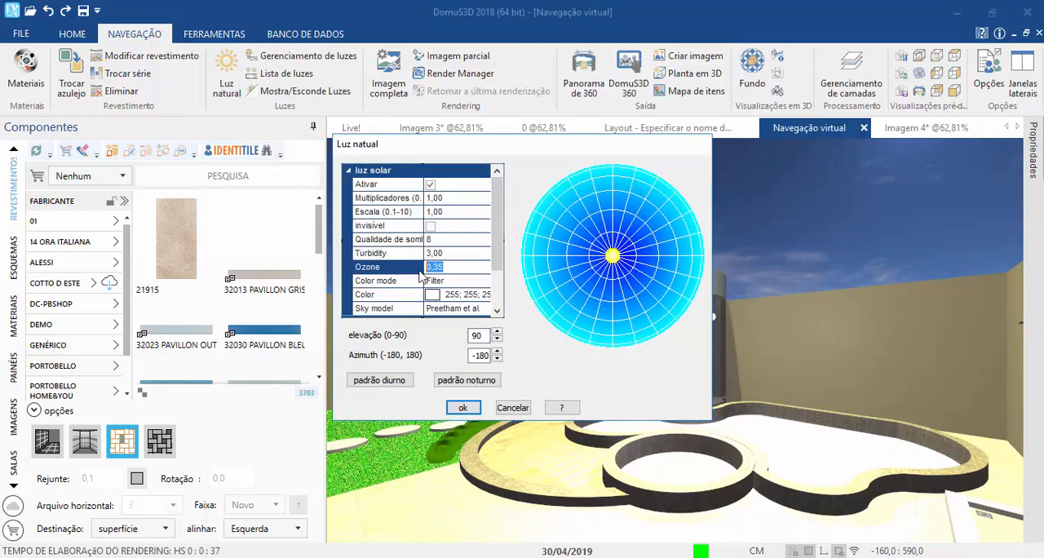
type("1,")
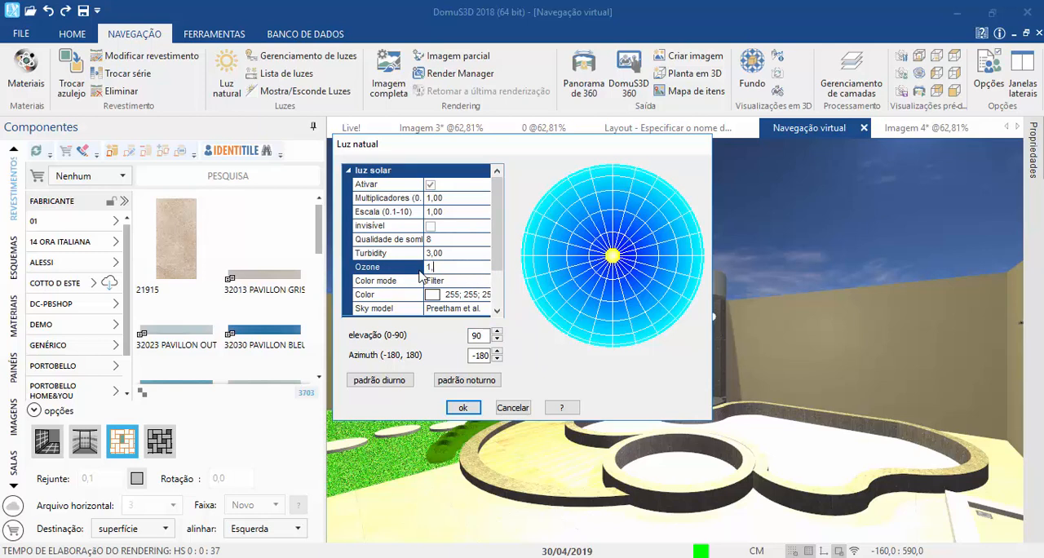
type("00")
scroll(458, 307, "down", 1)
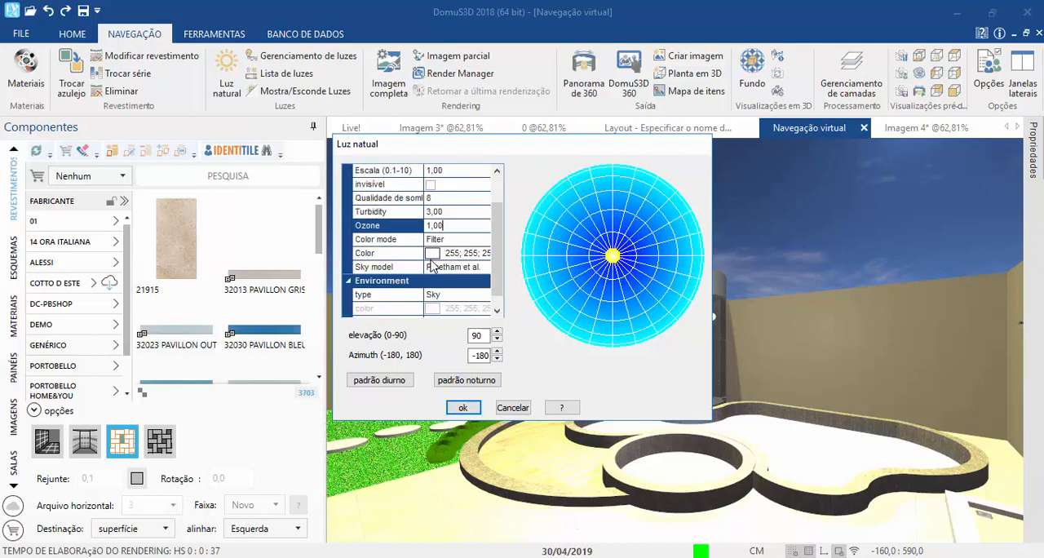
scroll(435, 266, "up", 1)
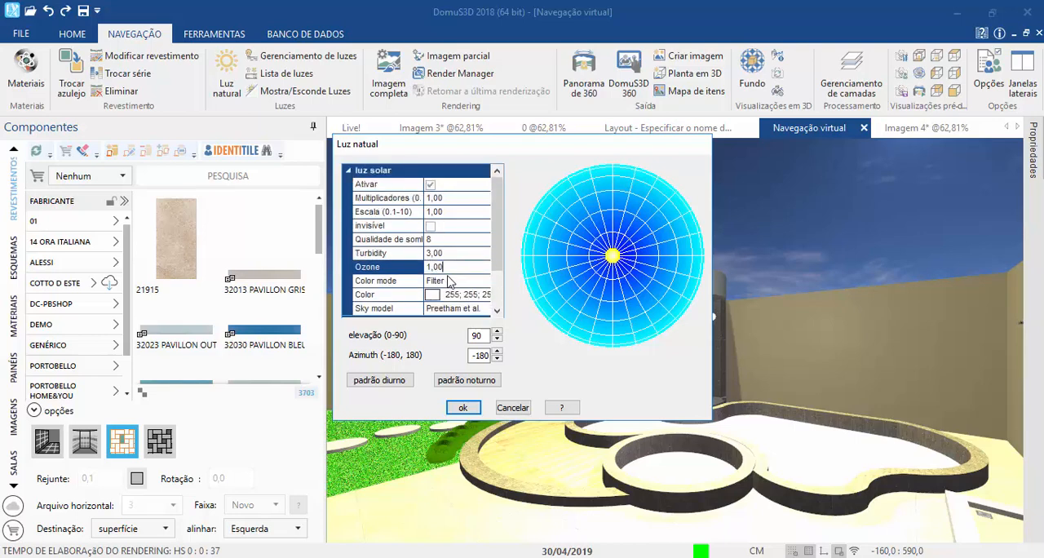
left_click(441, 198)
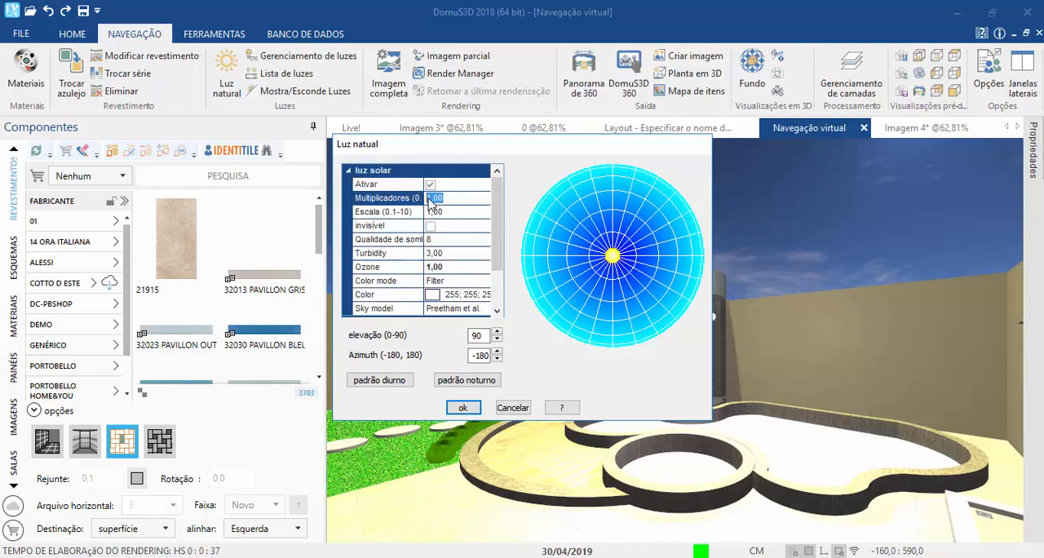
type("0,5")
key("Return")
left_click(463, 410)
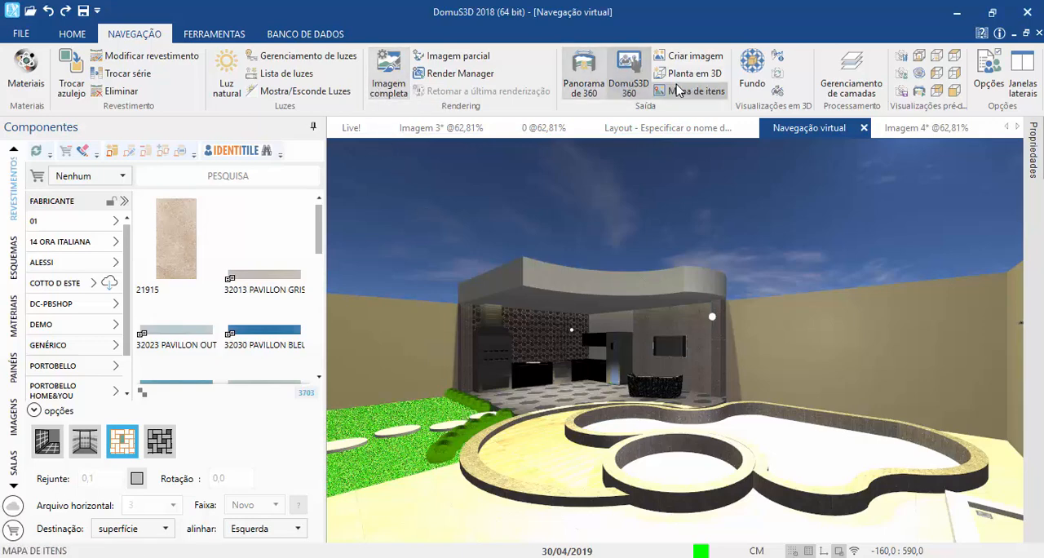
Step: Apply the Exterior com luz diurna exposure preset to the Sky_sunny_002.dds background image
left_click(752, 74)
left_click(621, 259)
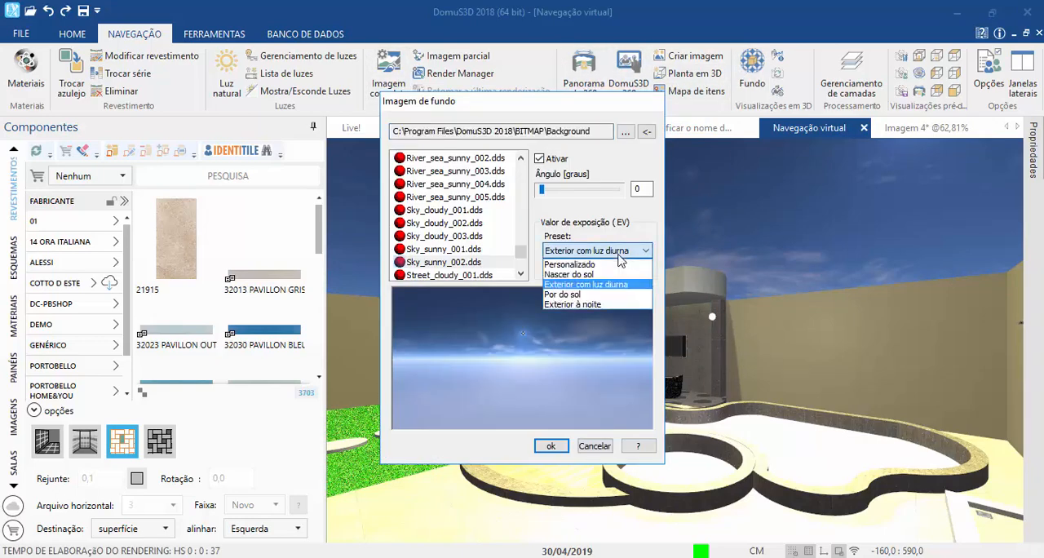
left_click(583, 289)
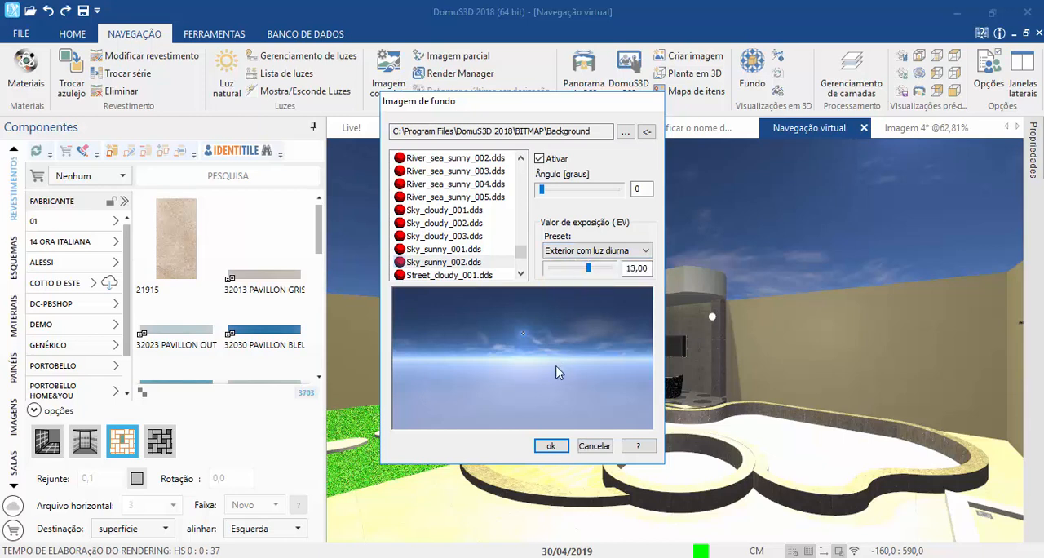
left_click(550, 446)
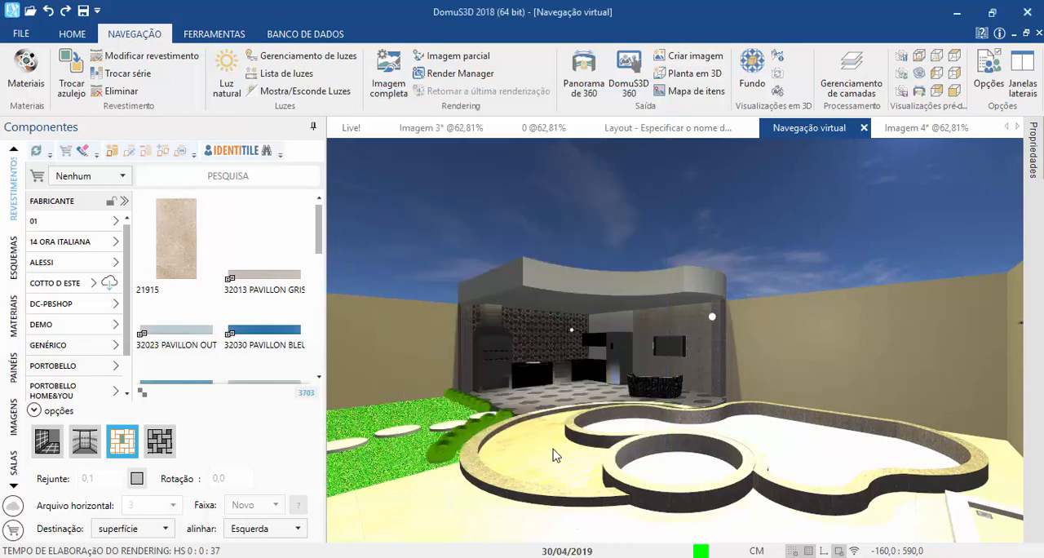
Step: Generate a 240x180 preview for the complete image rendering with the exposure control type set to Automático
left_click(379, 85)
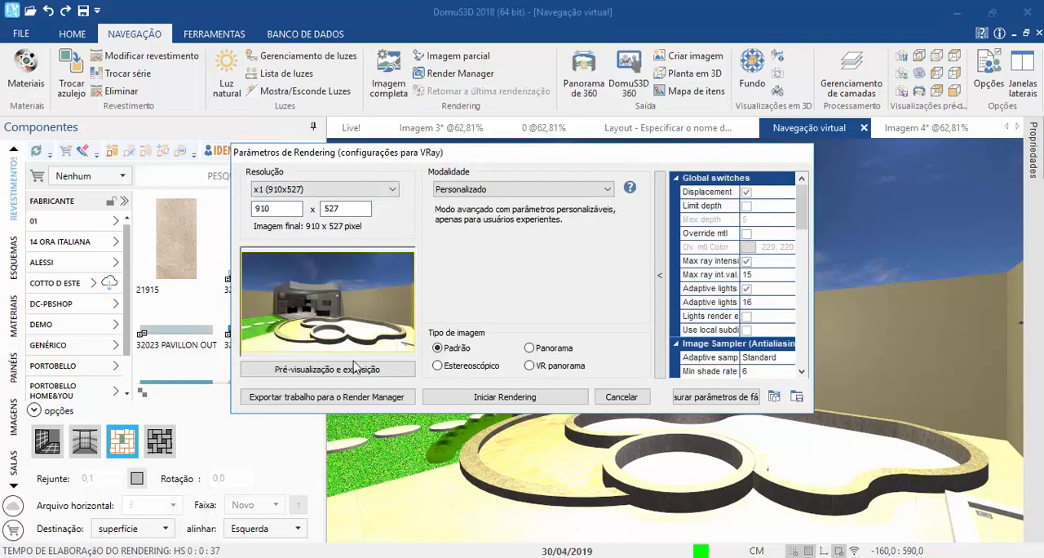
left_click(357, 368)
left_click(657, 185)
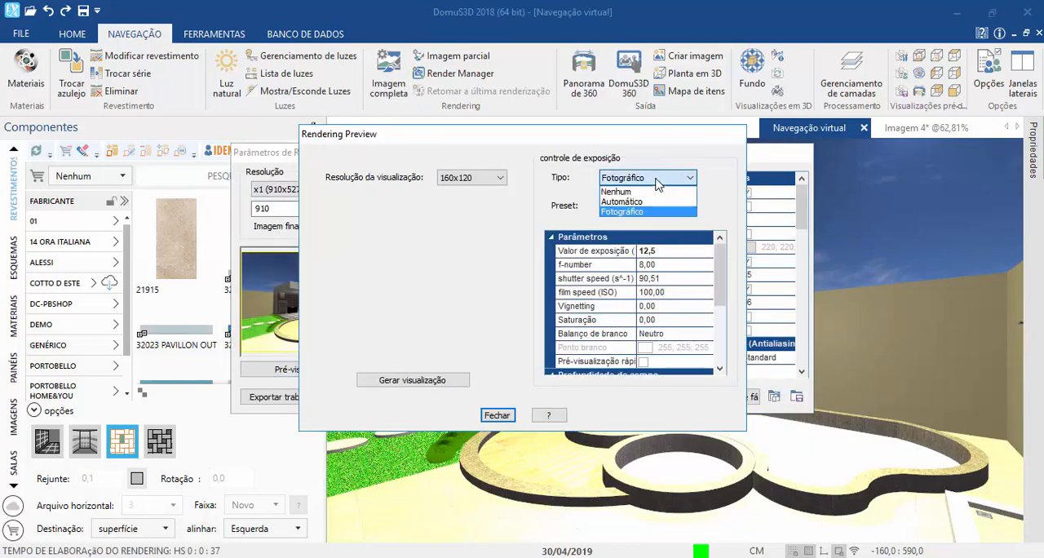
left_click(644, 198)
left_click(500, 178)
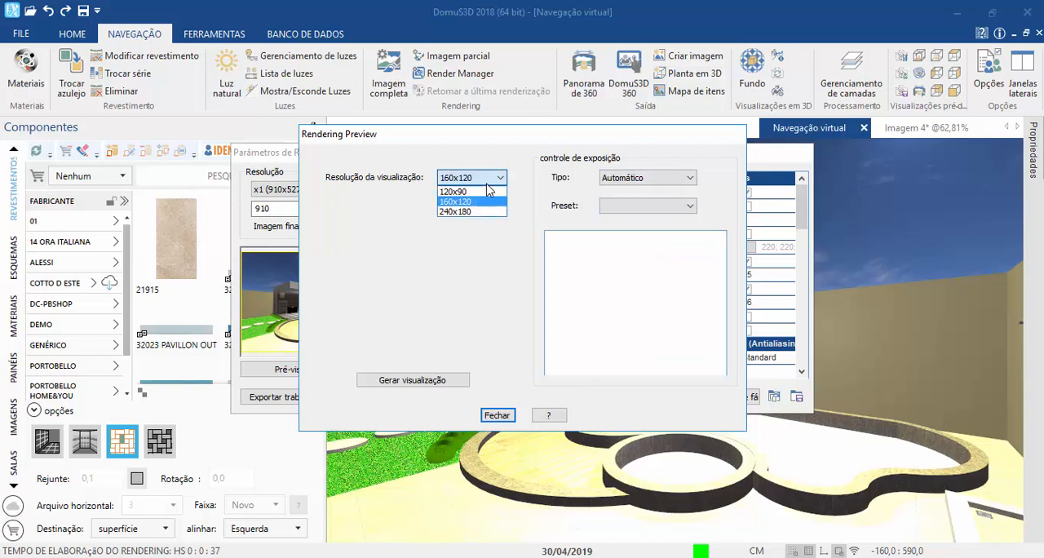
left_click(466, 215)
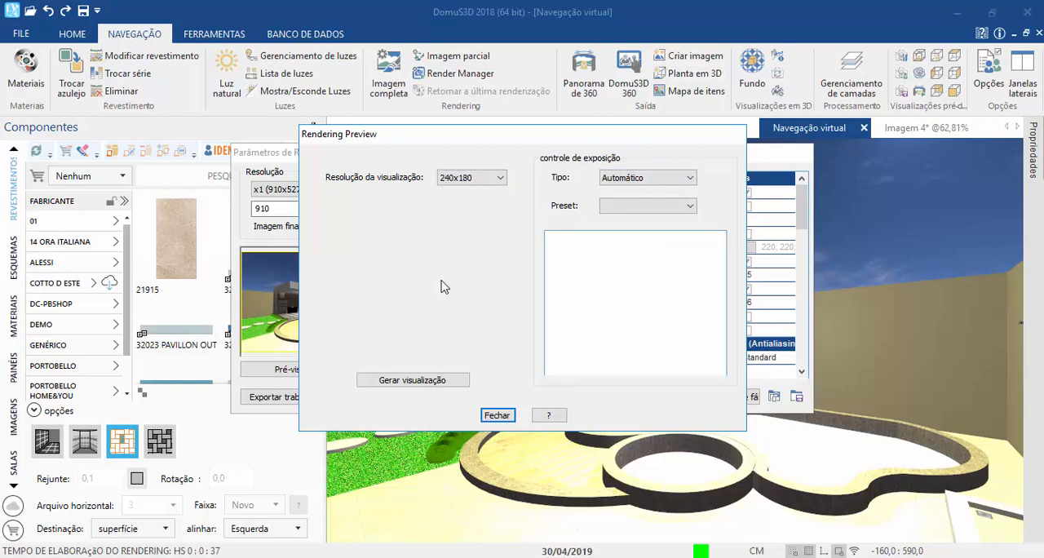
left_click(425, 381)
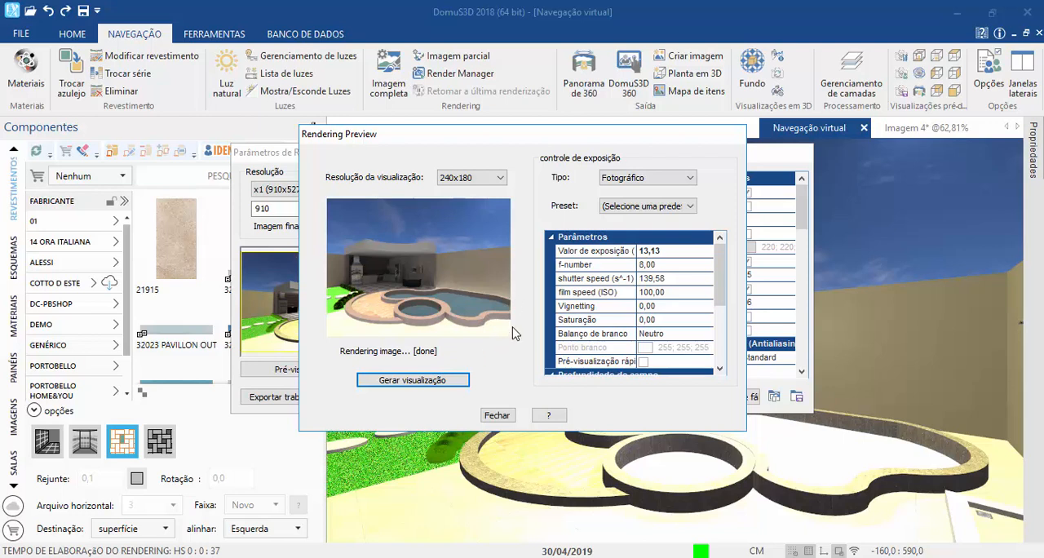
Step: Review the preview's photographic exposure parameters, close the preview and start the 910 x 527 rendering
scroll(613, 300, "down", 2)
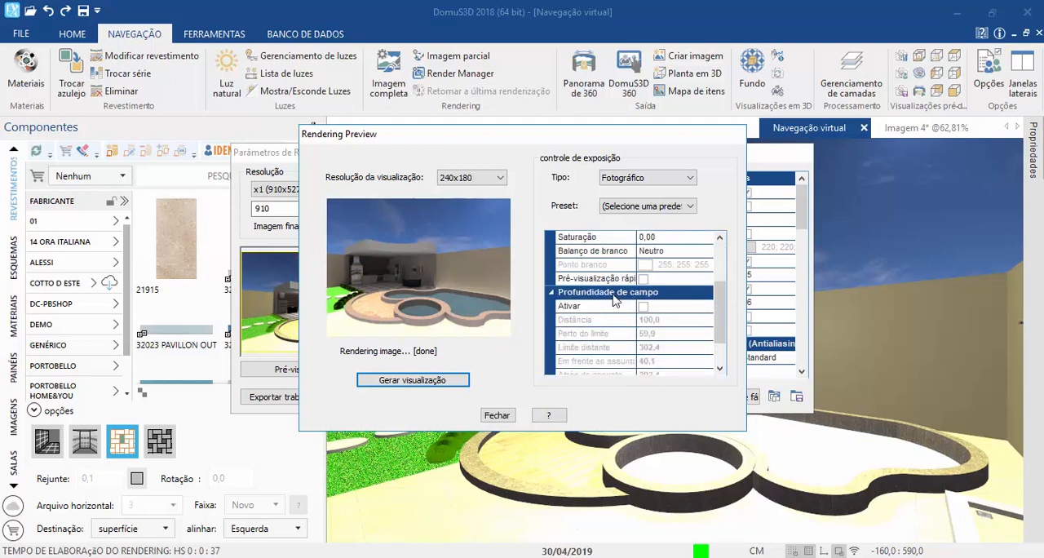
scroll(614, 301, "up", 2)
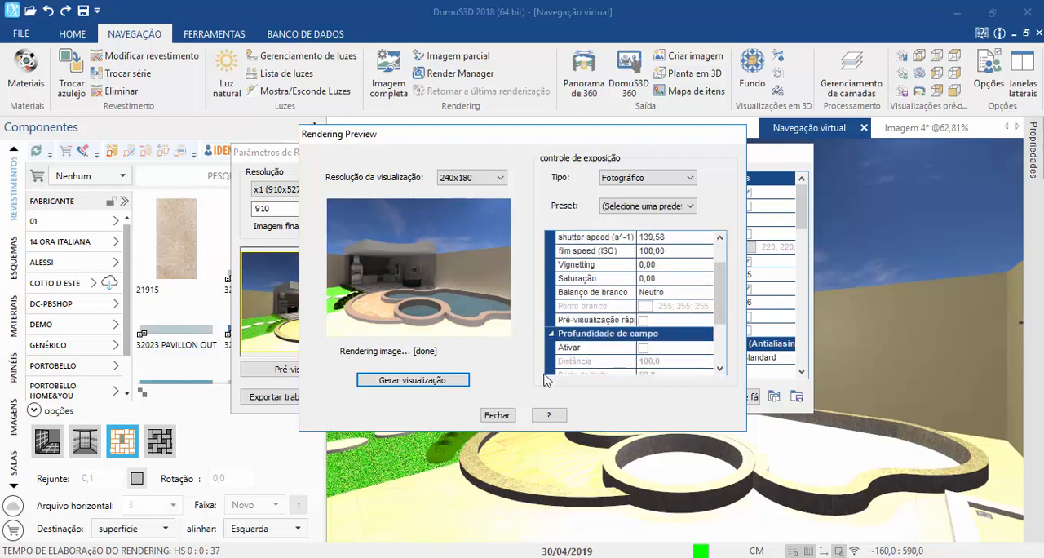
left_click(493, 416)
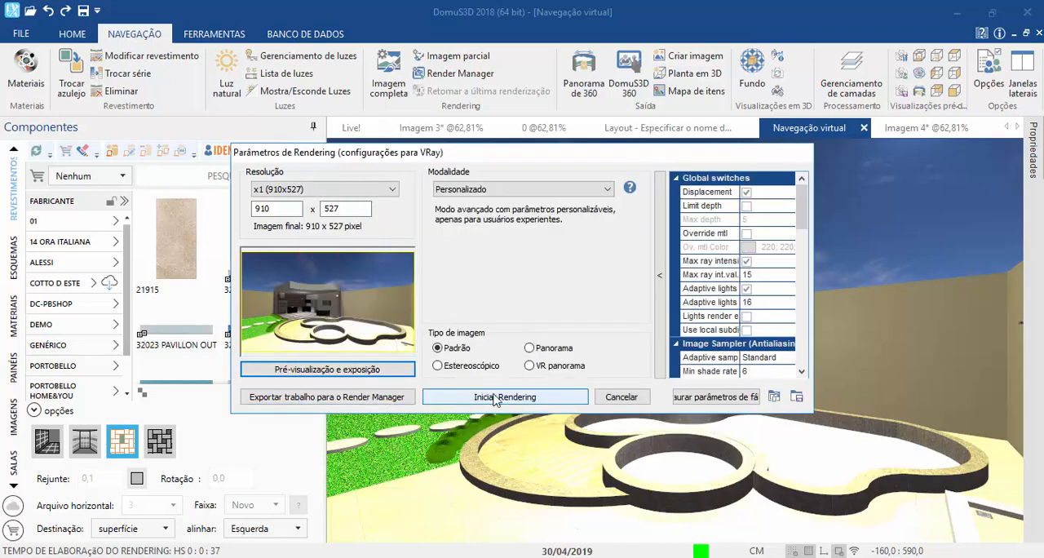
left_click(494, 398)
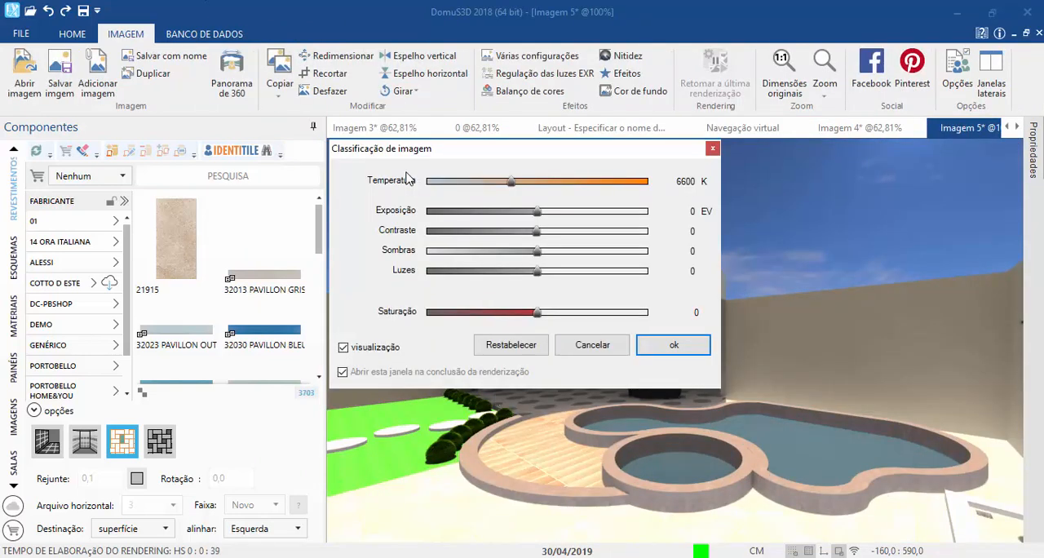
Step: Try Luzes at -15 and Contraste at 39 on the rendered image, and restore the default grading
left_click_drag(414, 152, 100, 73)
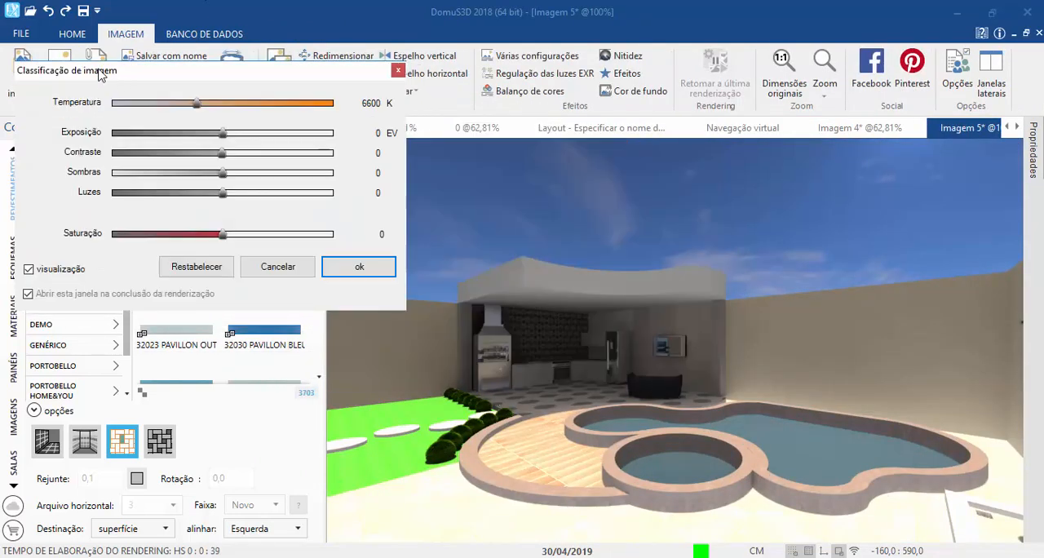
mouse_move(223, 193)
left_mouse_down()
mouse_move(120, 186)
mouse_move(225, 199)
mouse_move(207, 203)
left_mouse_up()
mouse_move(226, 159)
left_mouse_down()
mouse_move(201, 159)
mouse_move(268, 157)
mouse_move(207, 158)
left_mouse_up()
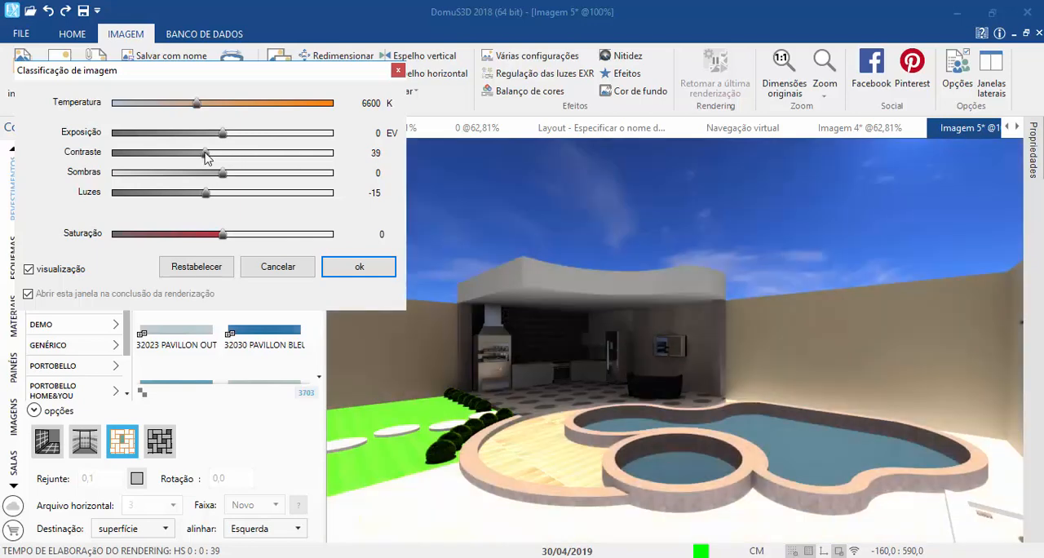
left_click(196, 267)
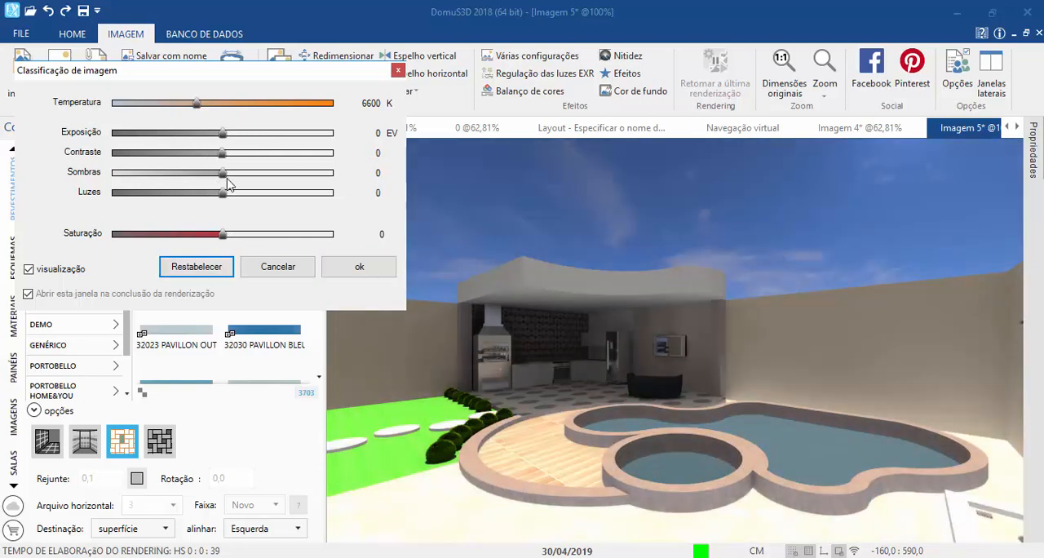
Step: Grade the rendered image with Sombras -54, Exposição -0,50 EV, Luzes -15 and Temperatura 6240 K, and accept it
left_click_drag(223, 173, 157, 181)
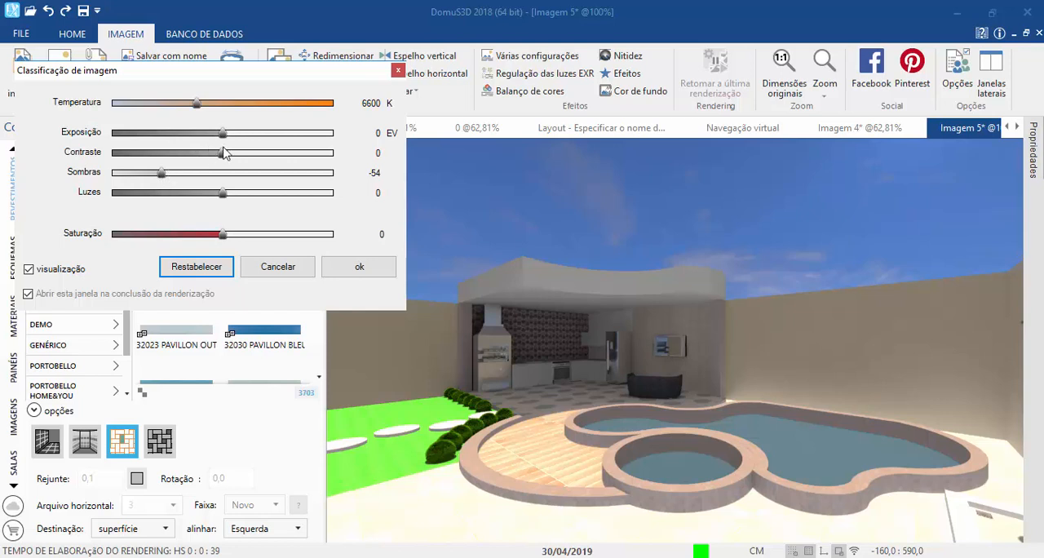
left_click_drag(214, 134, 209, 135)
left_click_drag(222, 195, 205, 195)
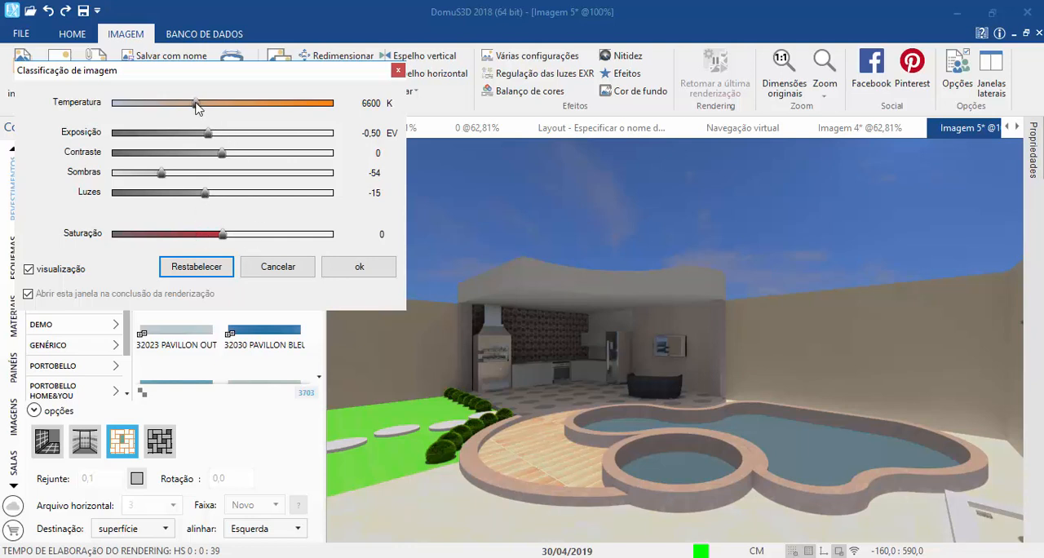
left_click_drag(196, 106, 190, 111)
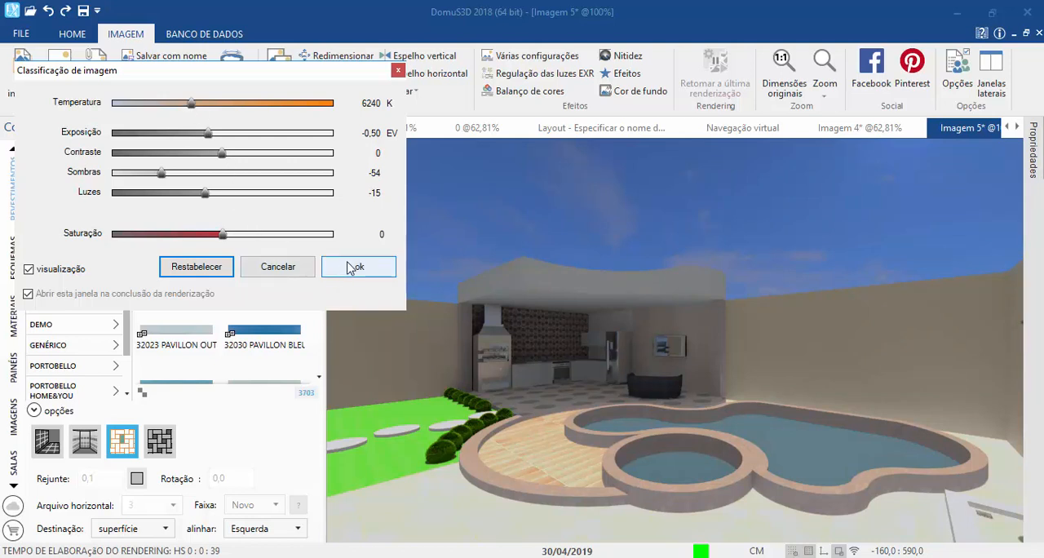
left_click(352, 268)
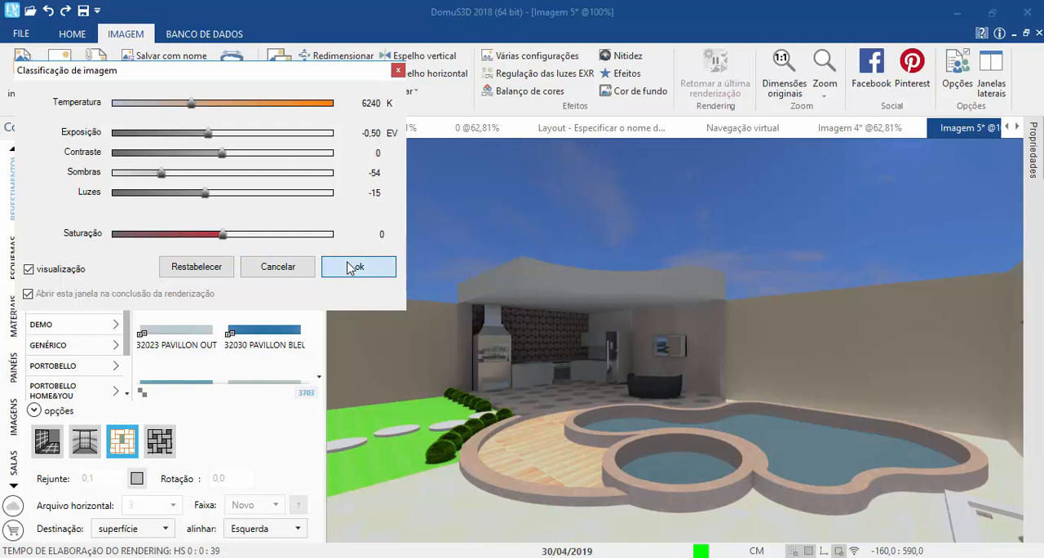
left_click(351, 269)
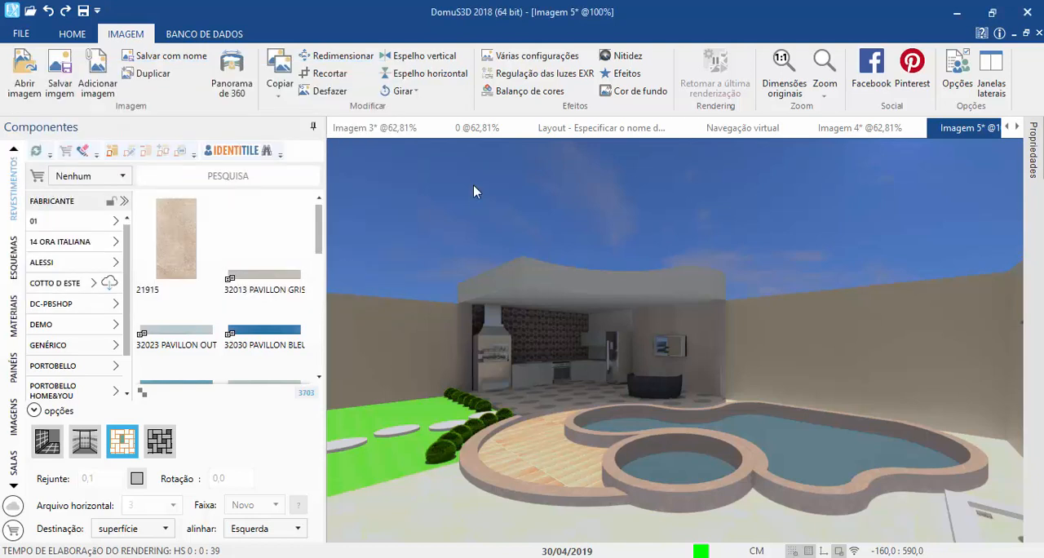
Step: Sharpen the rendered image with Claridade at about half and Nitidez at just over a third, and apply the effect
left_click(622, 55)
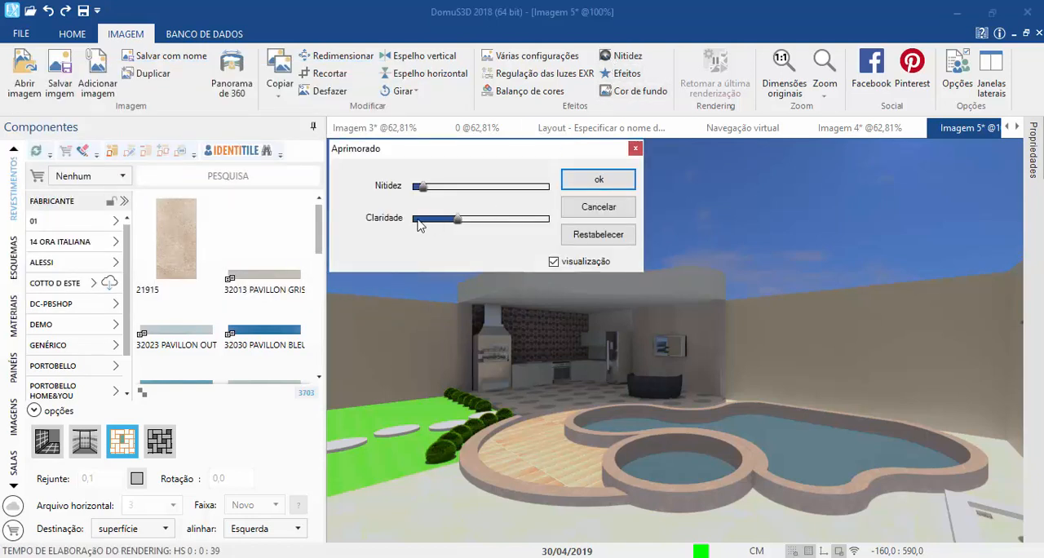
left_click_drag(458, 219, 479, 221)
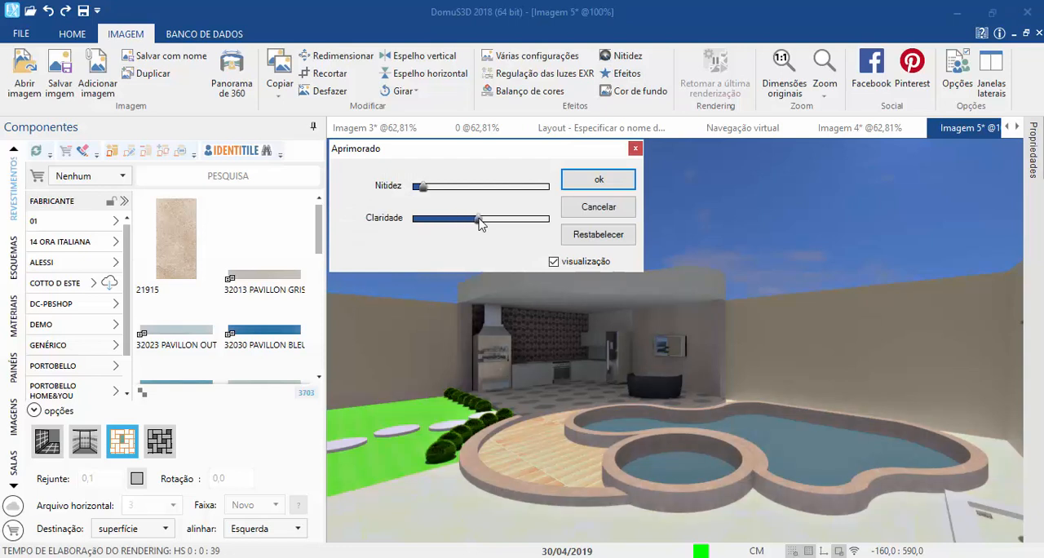
left_click_drag(422, 187, 465, 198)
left_click(600, 180)
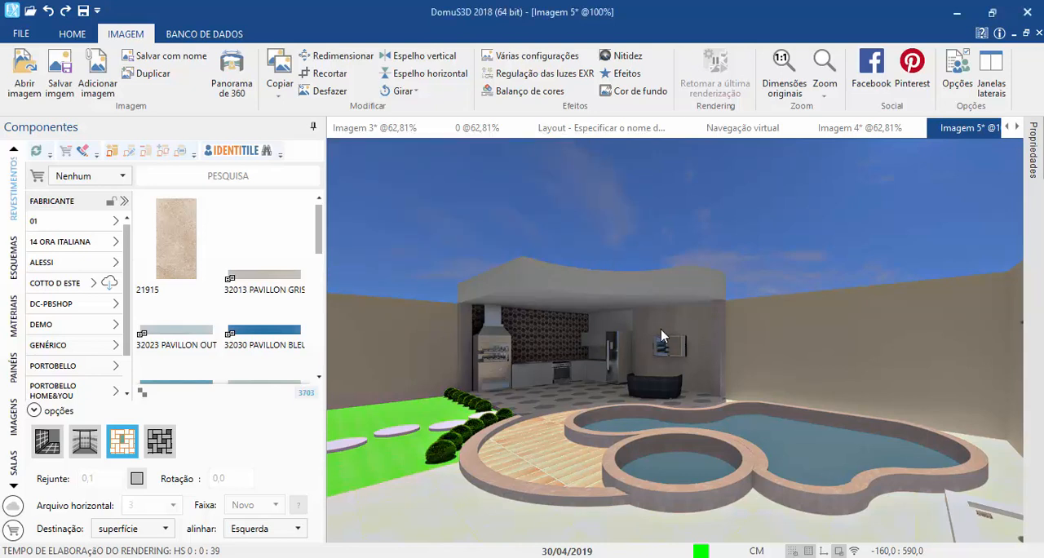
Step: Move the sun in the virtual navigation's natural light to elevation 28 and azimuth -122, and accept it
left_click(771, 133)
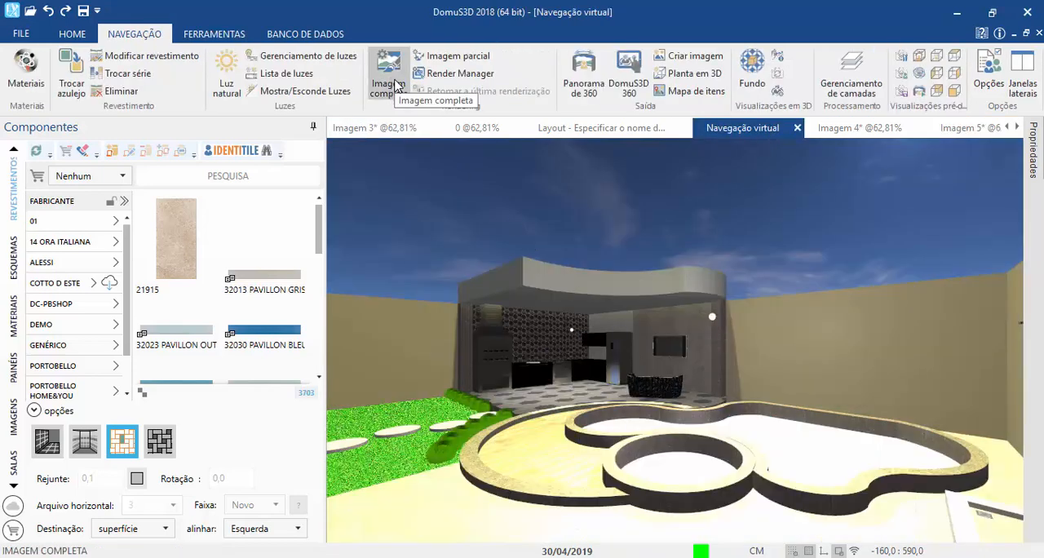
left_click(227, 82)
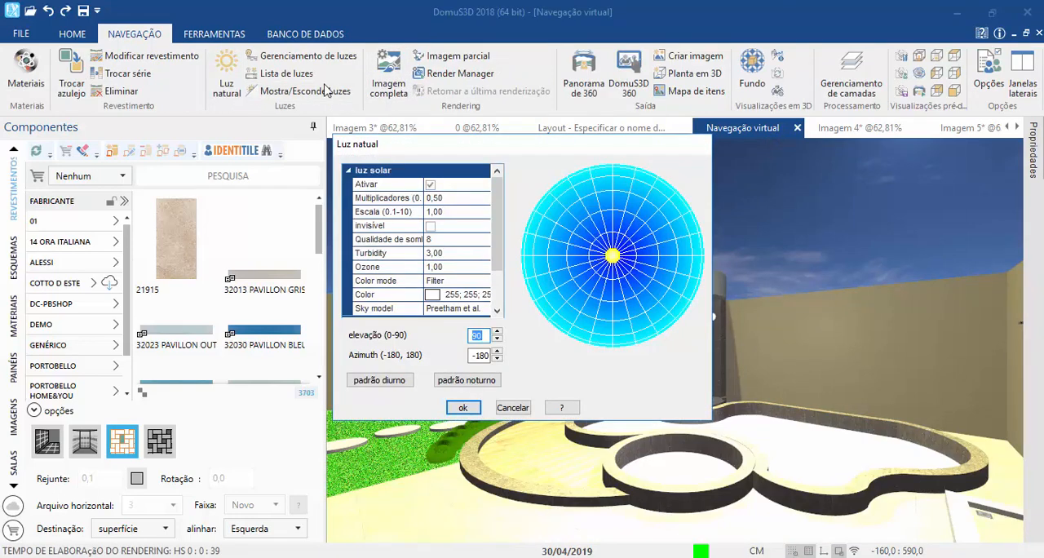
left_click_drag(535, 147, 234, 57)
mouse_move(311, 165)
left_mouse_down()
mouse_move(231, 191)
mouse_move(261, 247)
mouse_move(262, 235)
mouse_move(276, 242)
mouse_move(255, 237)
mouse_move(266, 234)
left_mouse_up()
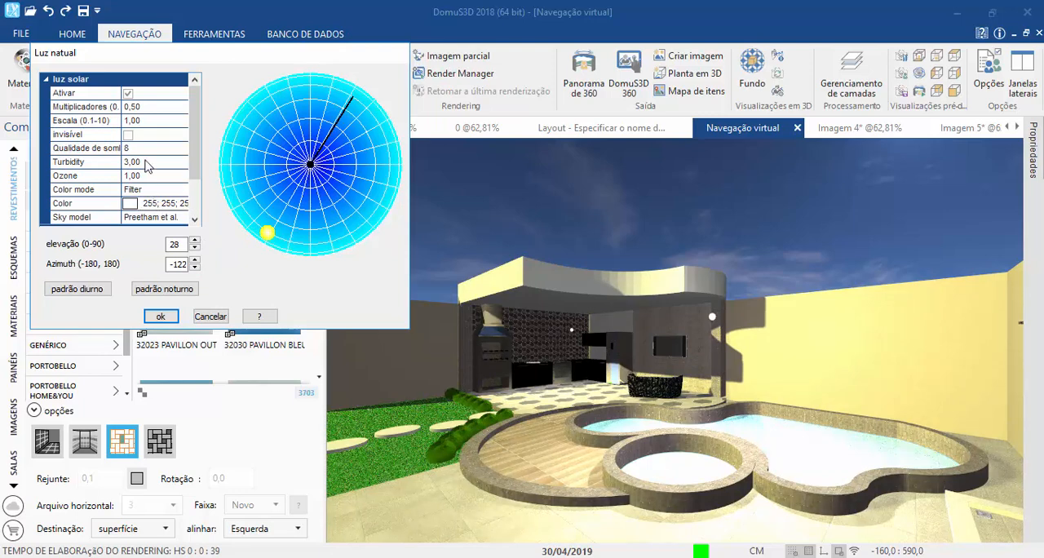
left_click(134, 107)
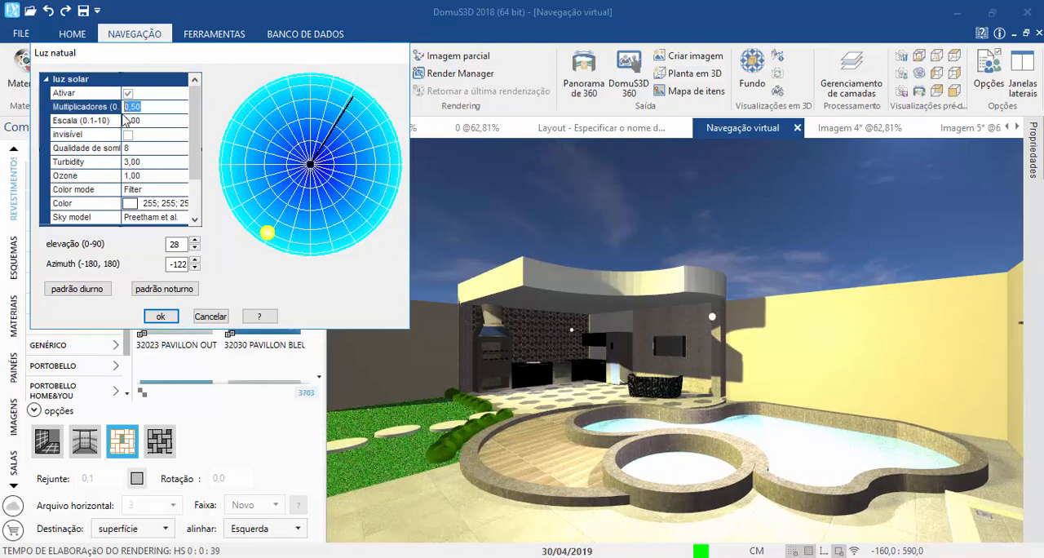
left_click(153, 177)
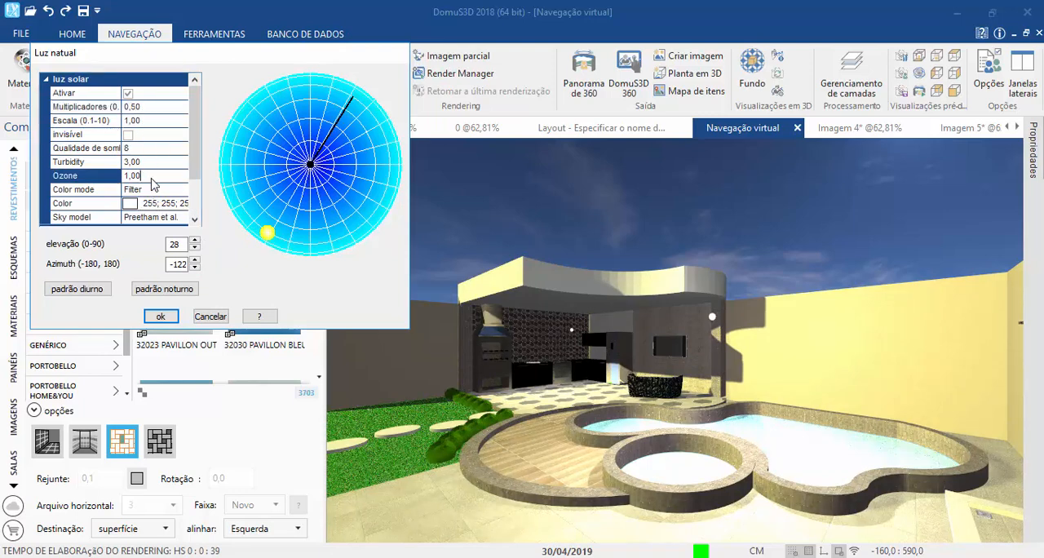
scroll(118, 204, "down", 2)
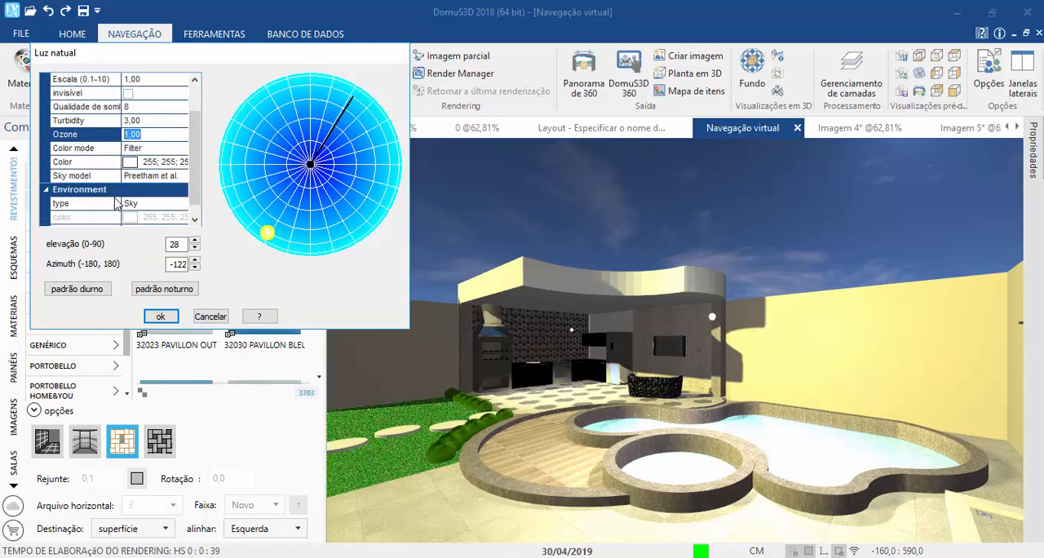
left_click(160, 317)
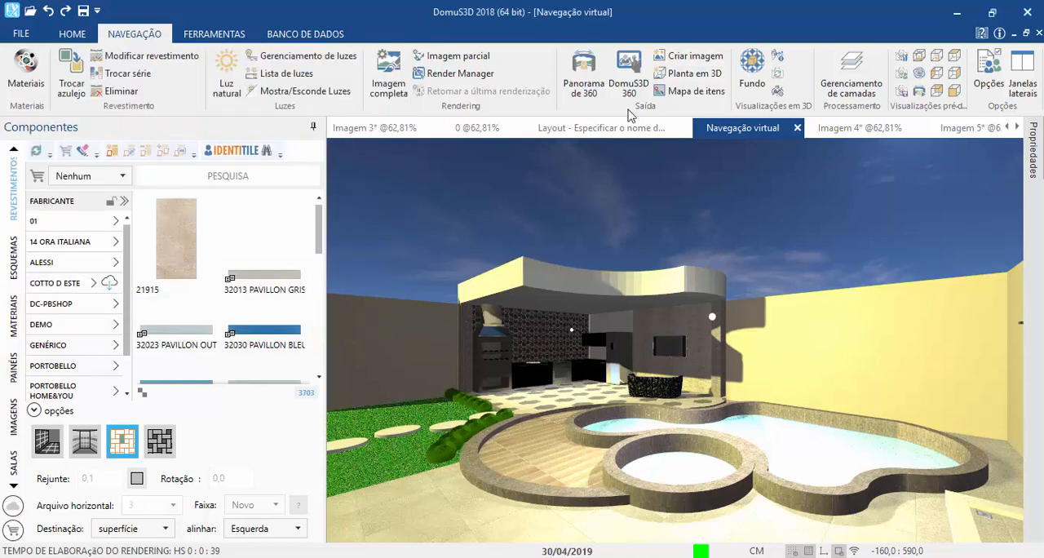
Step: Generate a 240x180 preview using automatic exposure, use photographic exposure value 12,5 and start the 910 x 527 rendering
left_click(386, 88)
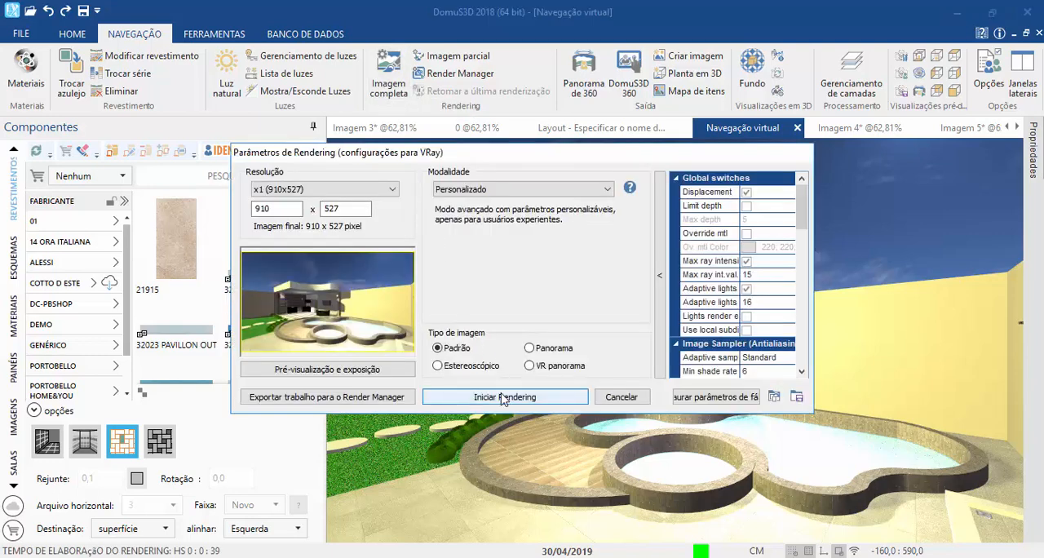
left_click(343, 369)
left_click(648, 180)
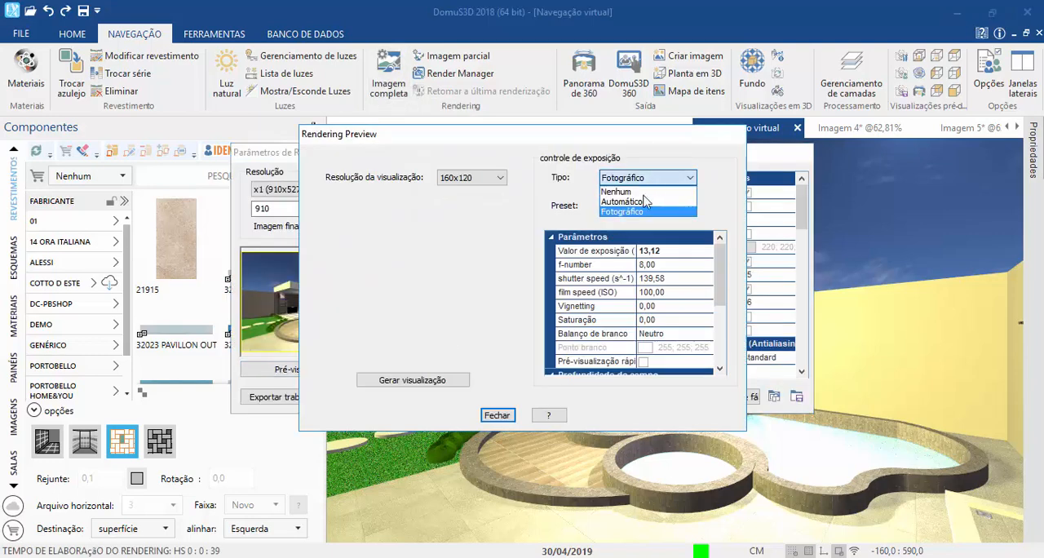
left_click(645, 201)
left_click(481, 177)
left_click(461, 216)
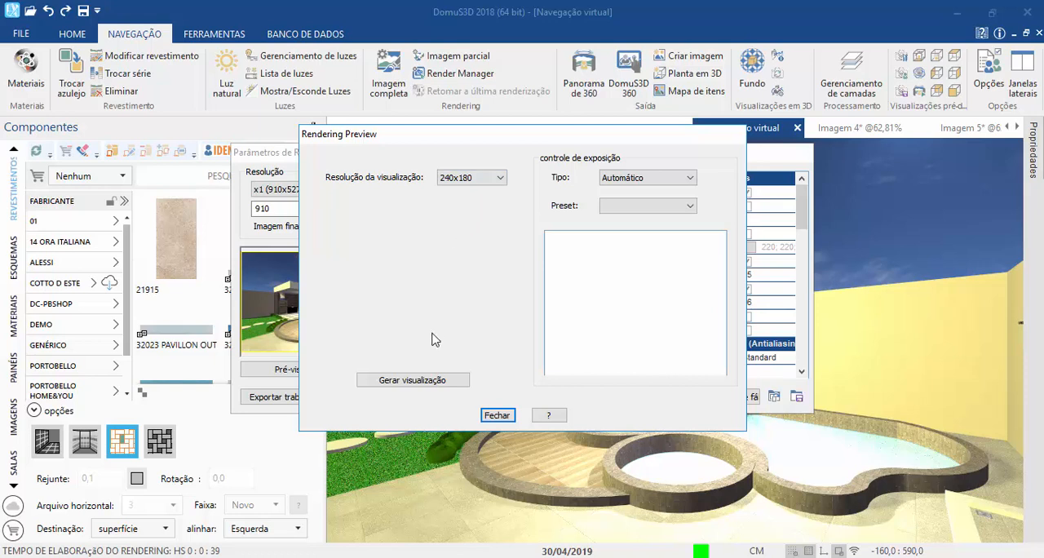
left_click(420, 379)
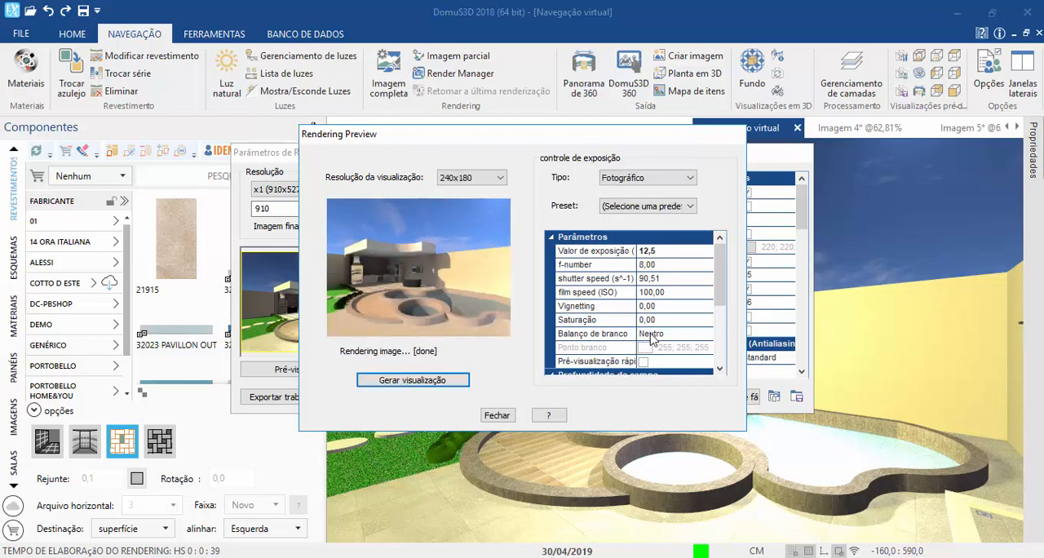
left_click(498, 416)
left_click(484, 398)
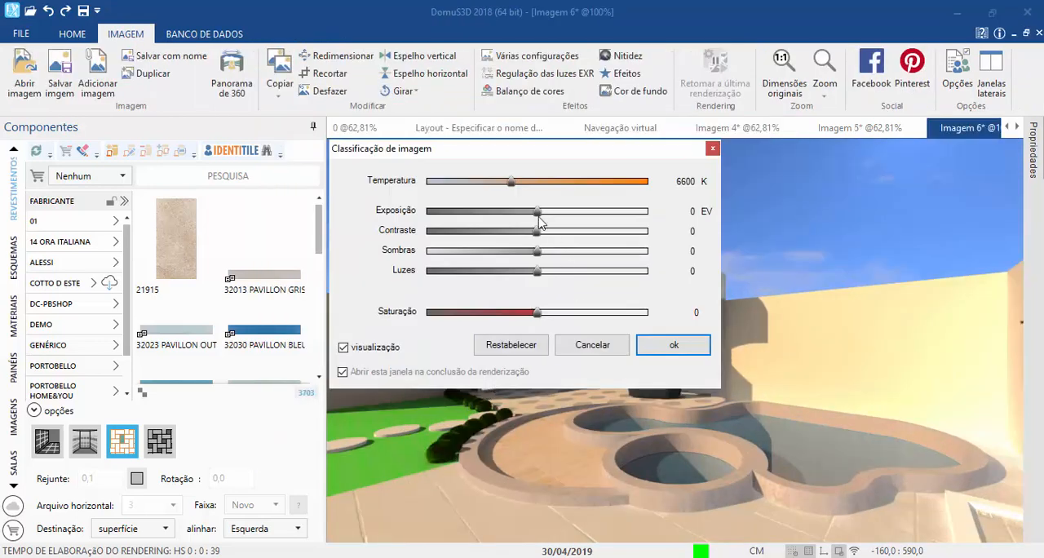
Step: Grade the rendered image with Luzes -15, Sombras -26, Contraste 7, Exposição -0,26 EV and a slightly adjusted Temperatura, and accept it
left_click_drag(452, 158, 158, 98)
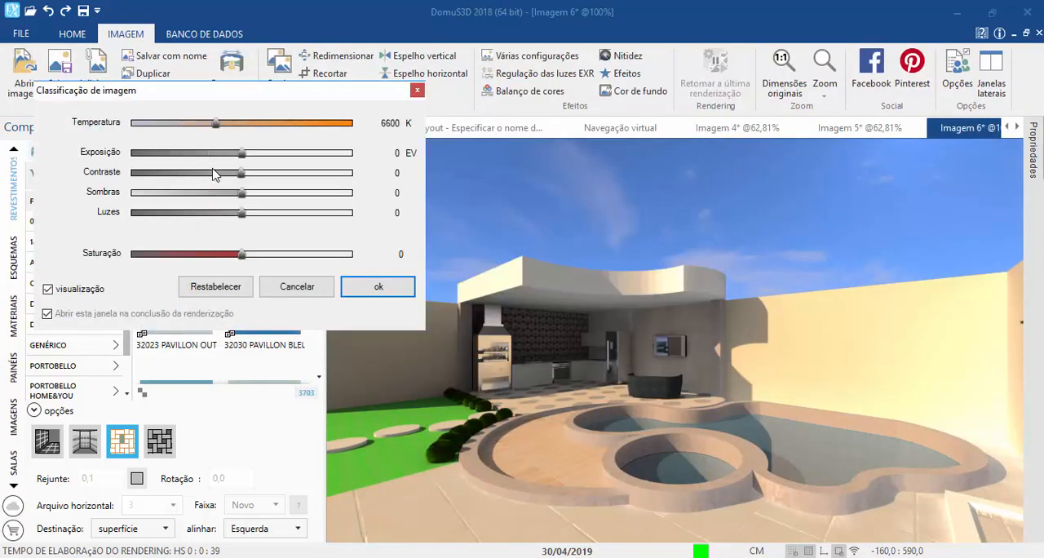
left_click_drag(243, 215, 225, 216)
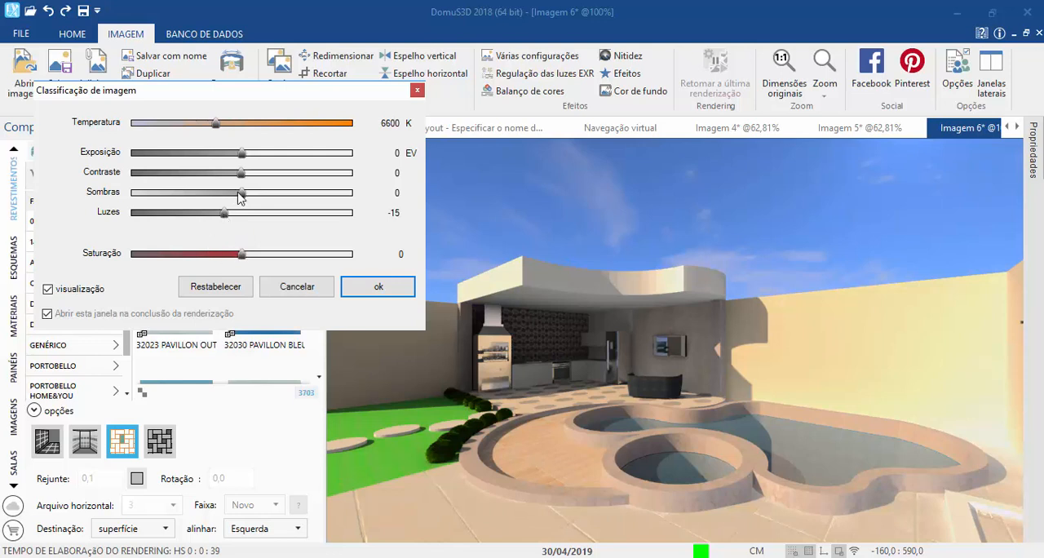
left_click_drag(241, 194, 233, 154)
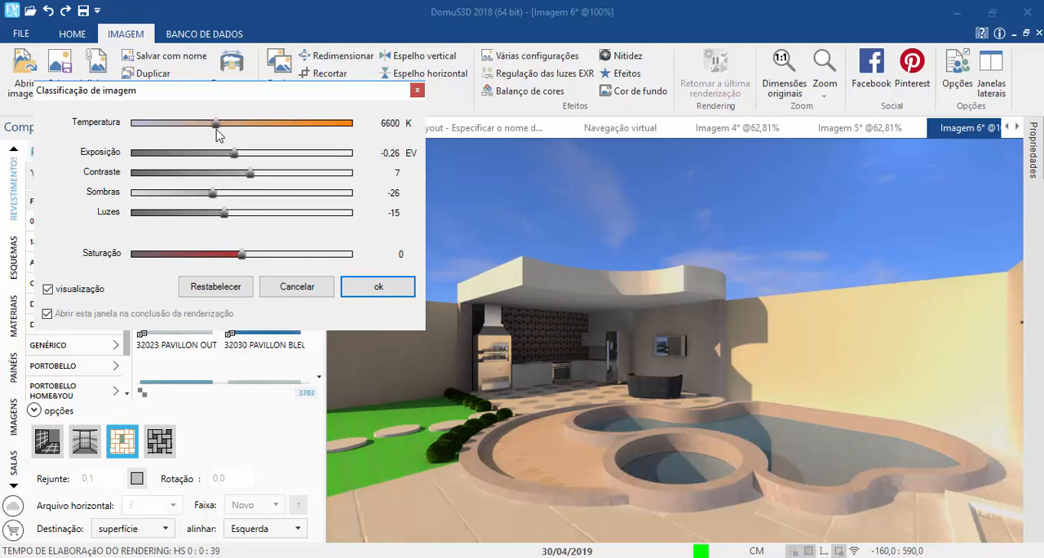
left_click_drag(215, 123, 212, 125)
left_click(373, 287)
Step: Sharpen the image with Nitidez just above half and Claridade just below half, and compare it with Imagem 5 and Imagem 4
left_click(624, 55)
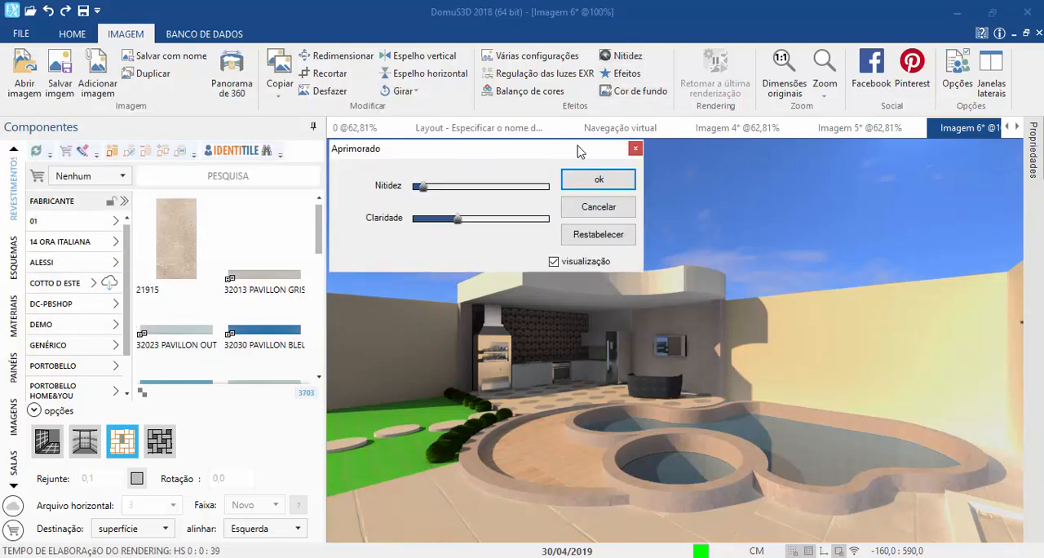
left_click_drag(465, 195, 498, 189)
left_click_drag(458, 221, 473, 227)
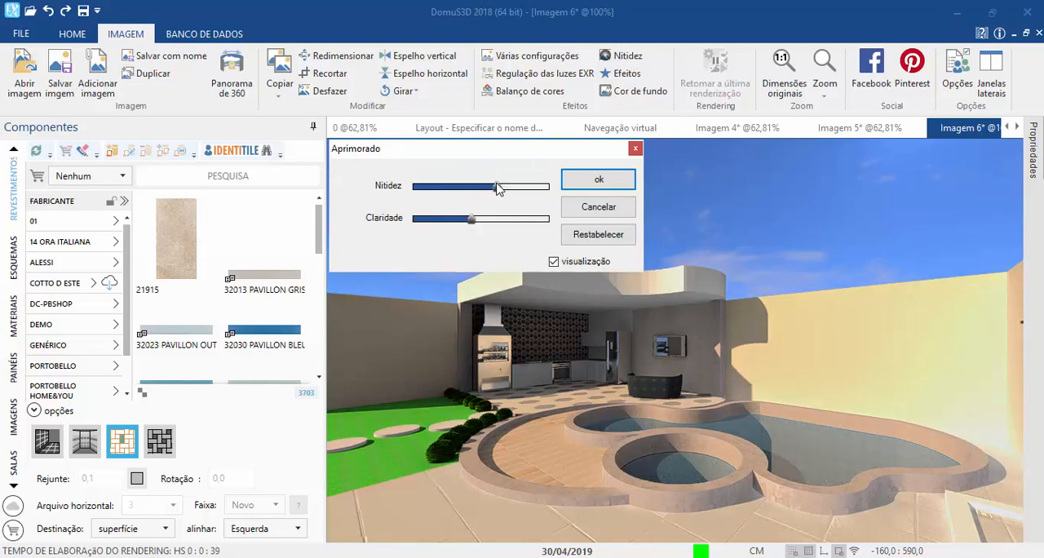
left_click_drag(497, 188, 492, 190)
left_click(594, 180)
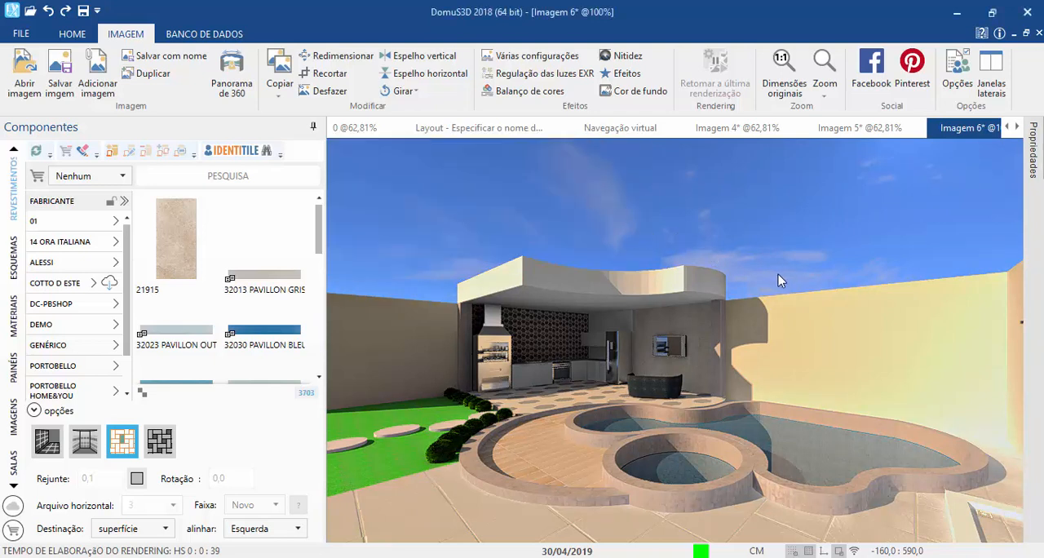
left_click(862, 131)
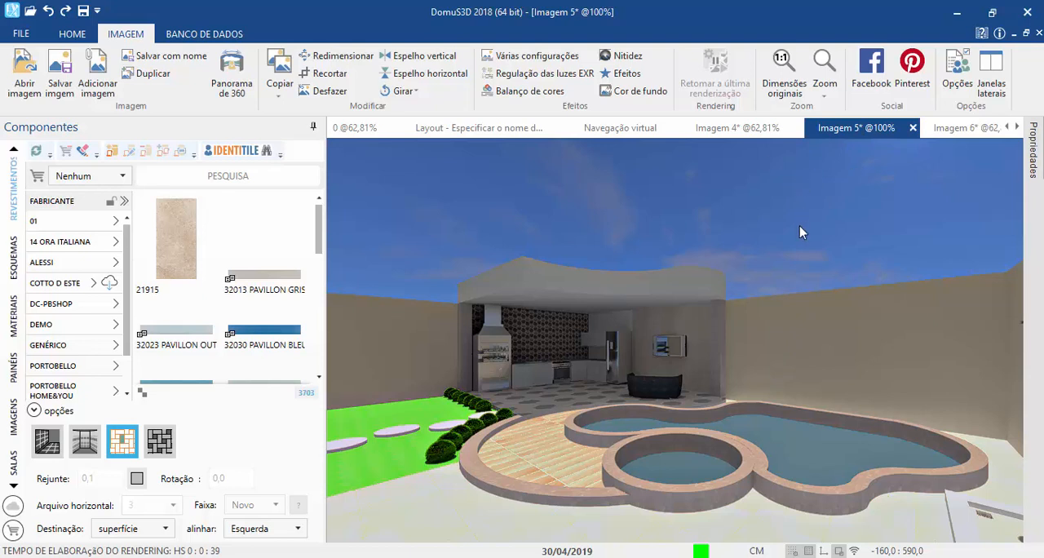
left_click(761, 130)
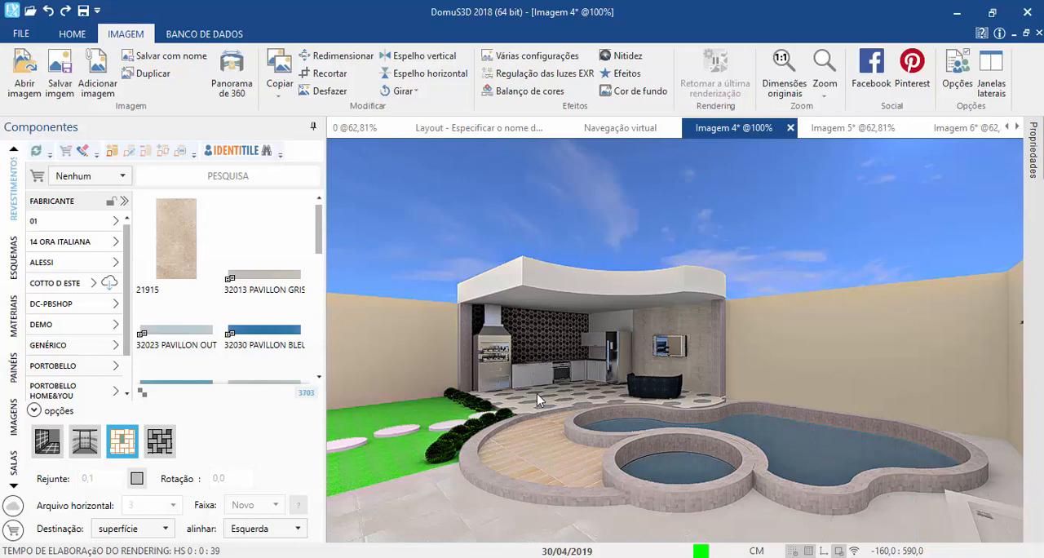
Step: Apply the night default to the scene's natural light, change its environment color to white, and accept the settings
left_click(651, 128)
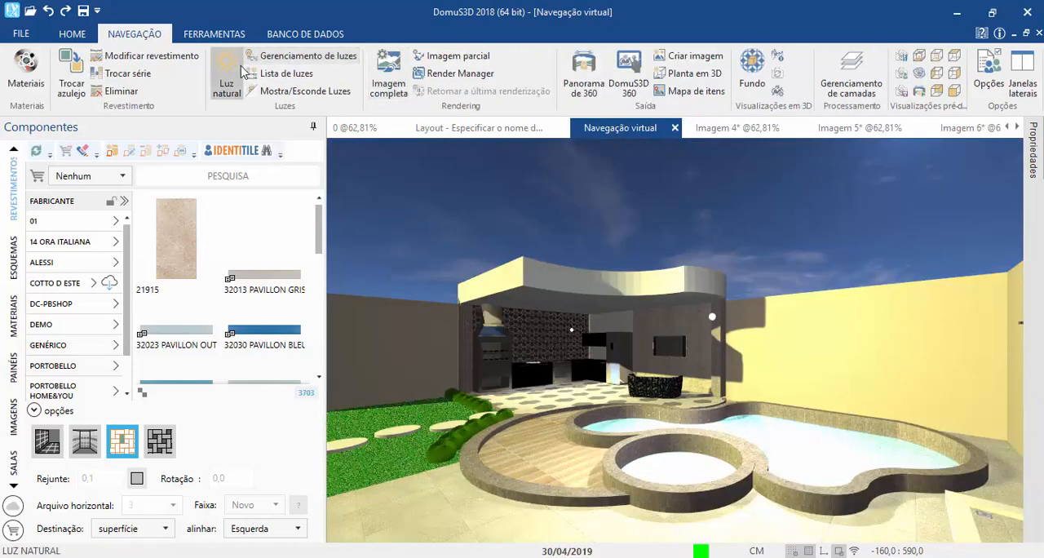
left_click(229, 81)
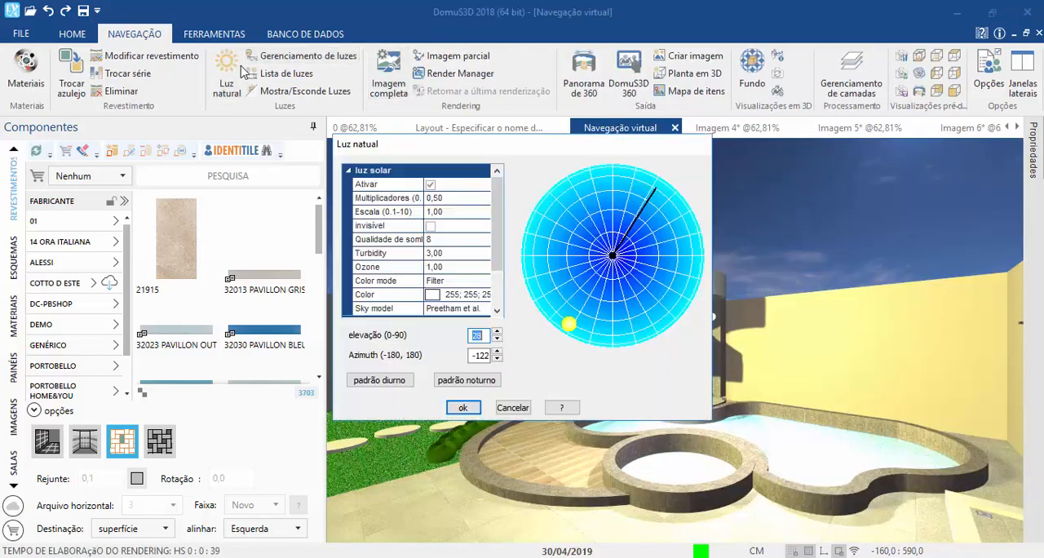
left_click(453, 382)
scroll(495, 237, "down", 3)
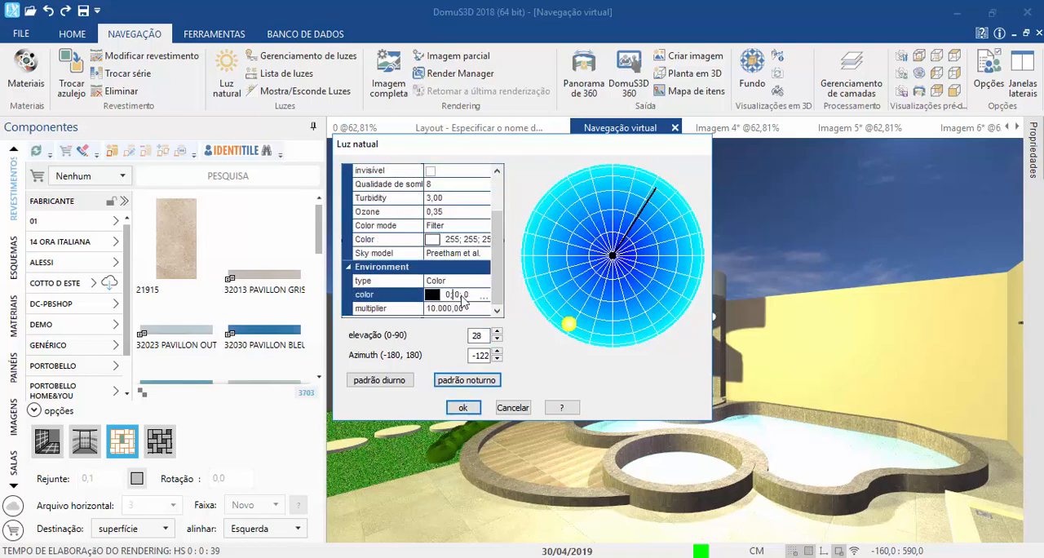
left_click(484, 298)
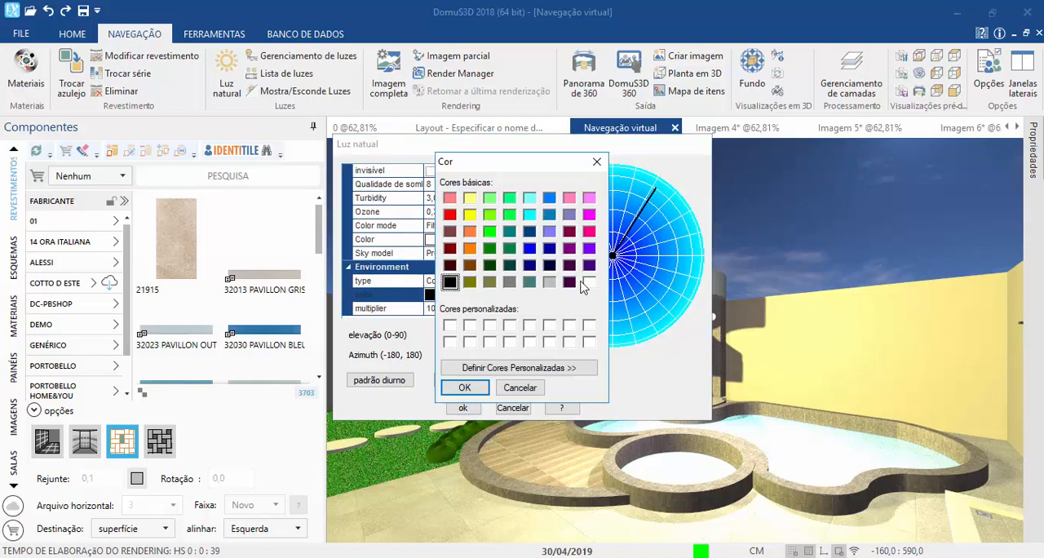
left_click(589, 282)
left_click(464, 387)
left_click(463, 408)
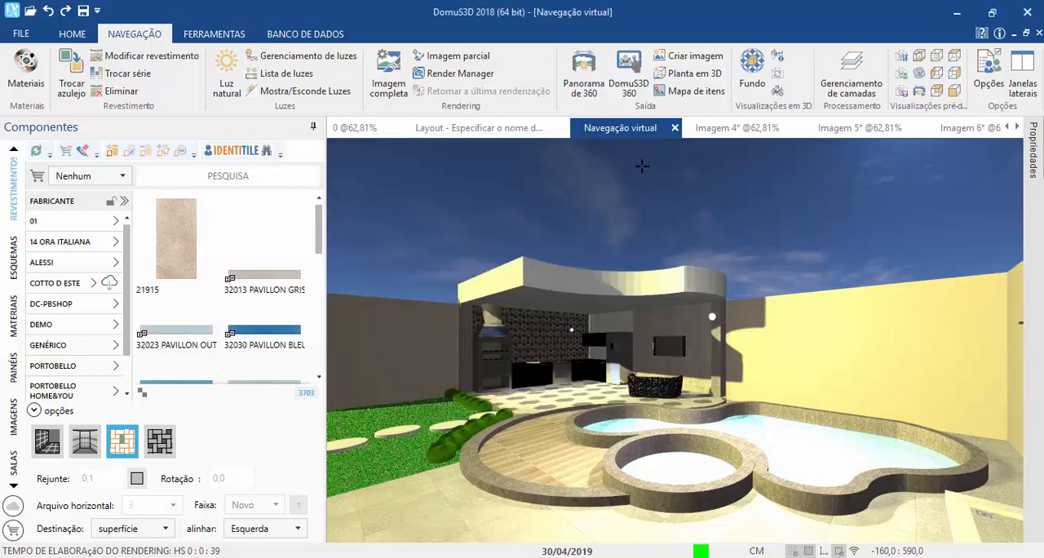
Step: Compare the renderings Imagem 4, Imagem 5 and Imagem 6, examining how the sun position affects light and shadows
left_click(737, 129)
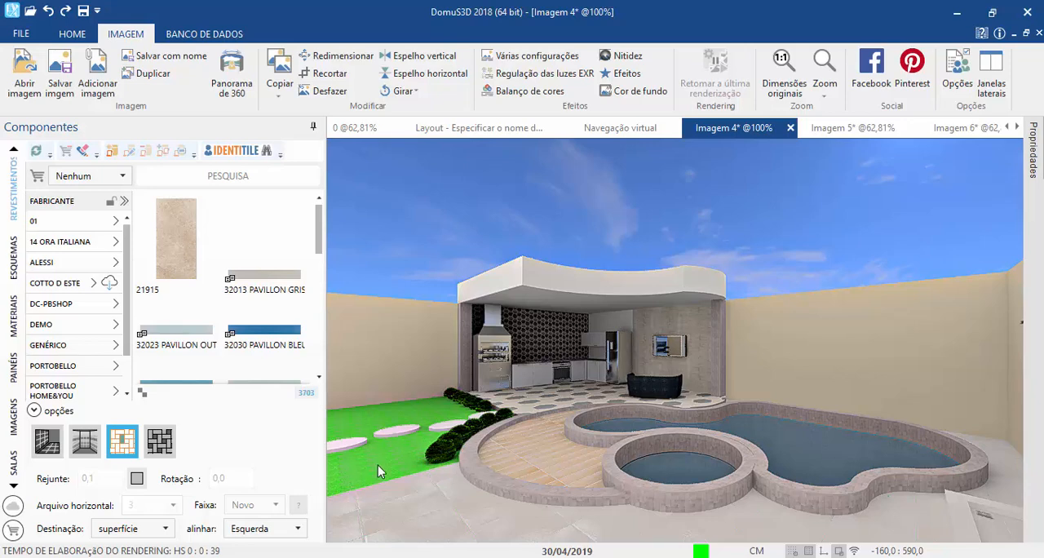
scroll(378, 465, "down", 1)
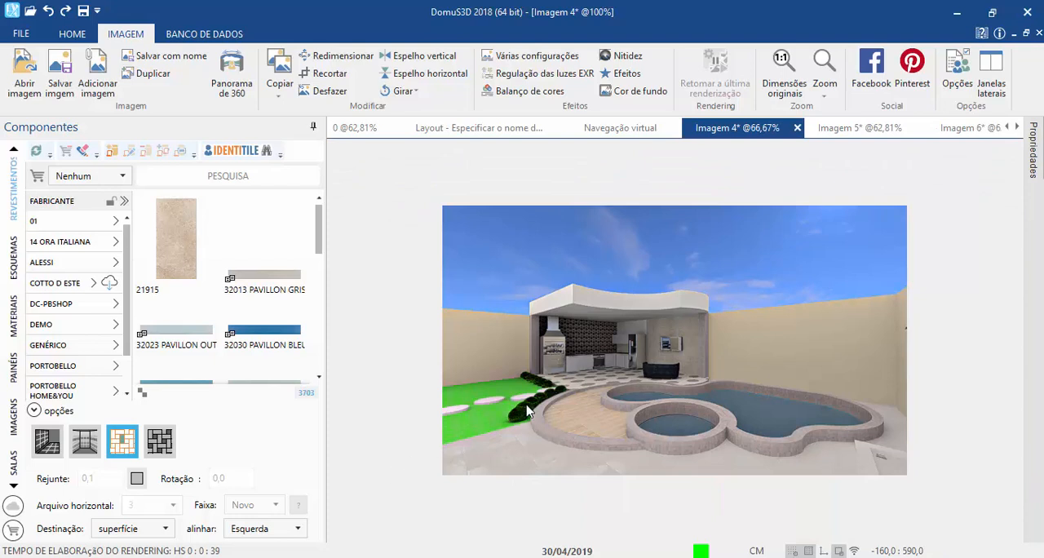
scroll(526, 405, "up", 1)
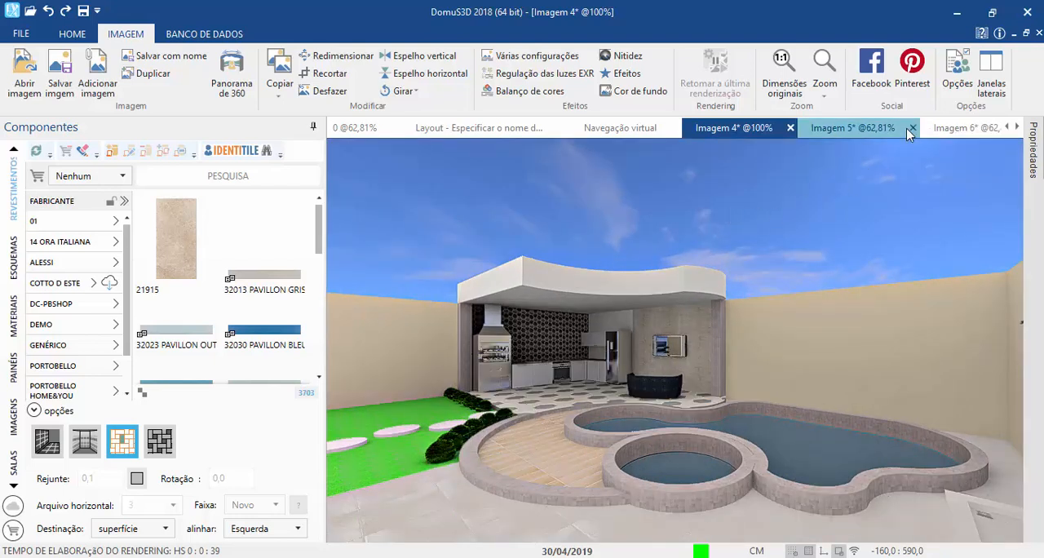
left_click(862, 128)
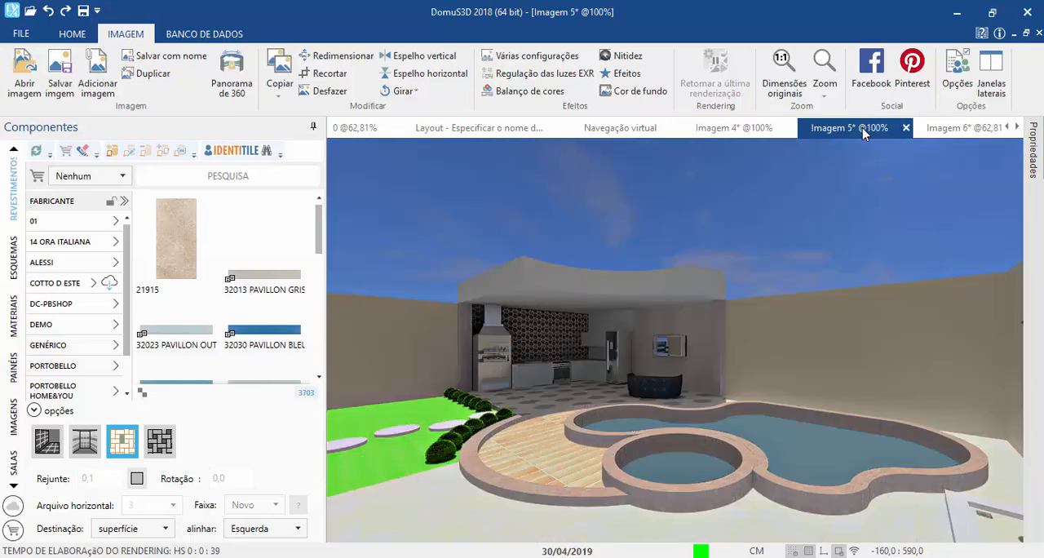
left_click(759, 128)
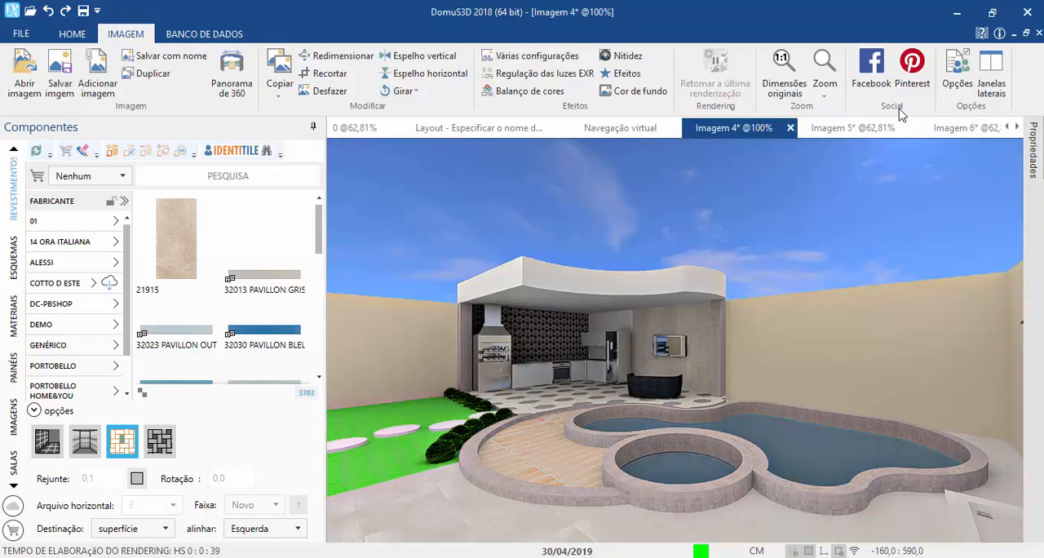
left_click(943, 132)
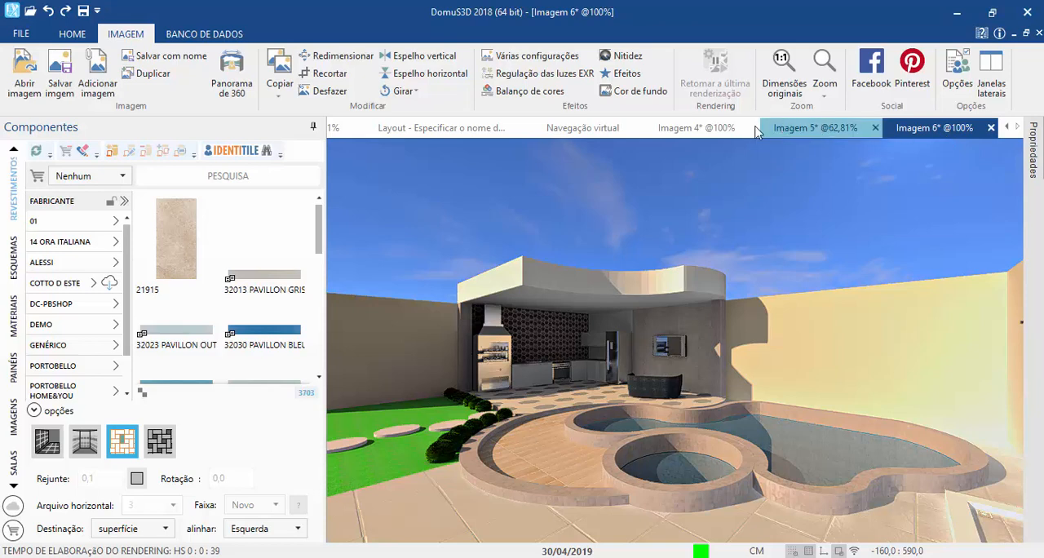
left_click(707, 133)
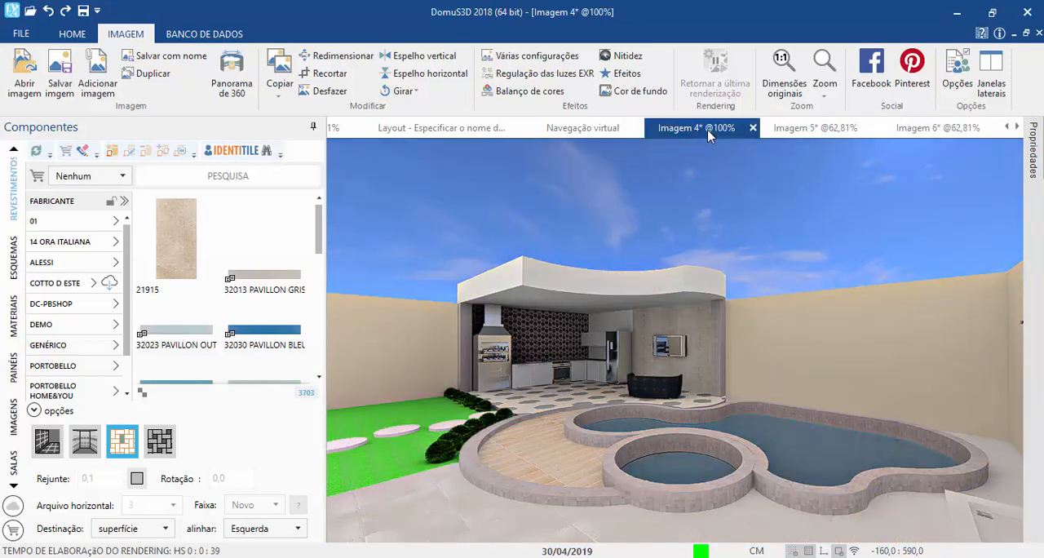
Step: Close Imagem 5 without saving its changes and compare Imagem 4 with Imagem 6
left_click(877, 129)
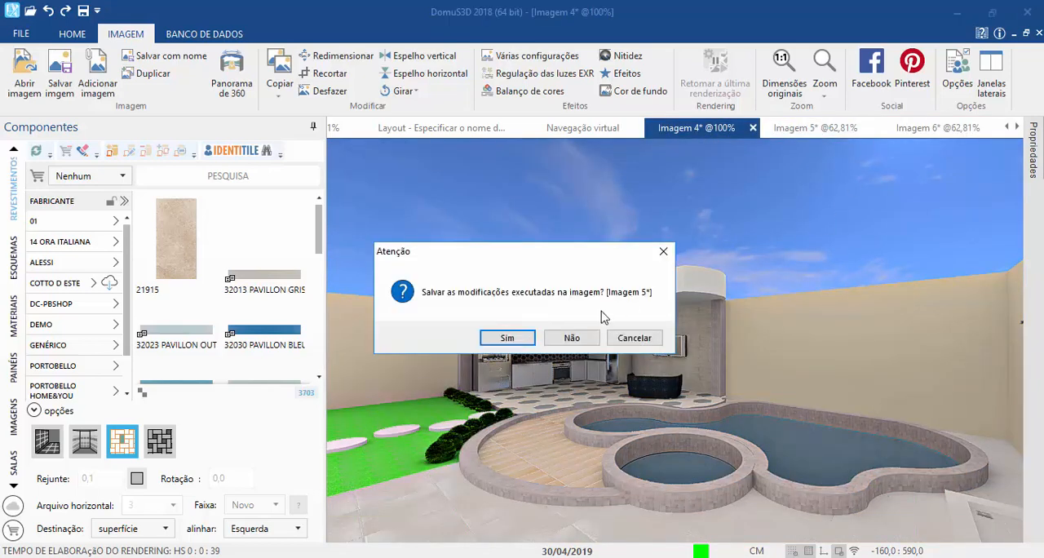
left_click(589, 337)
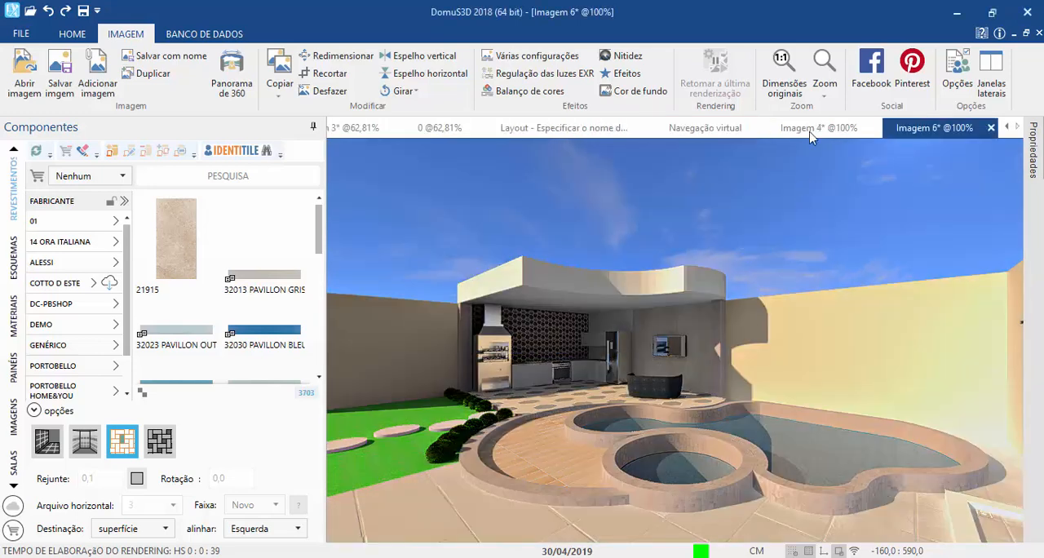
left_click(810, 133)
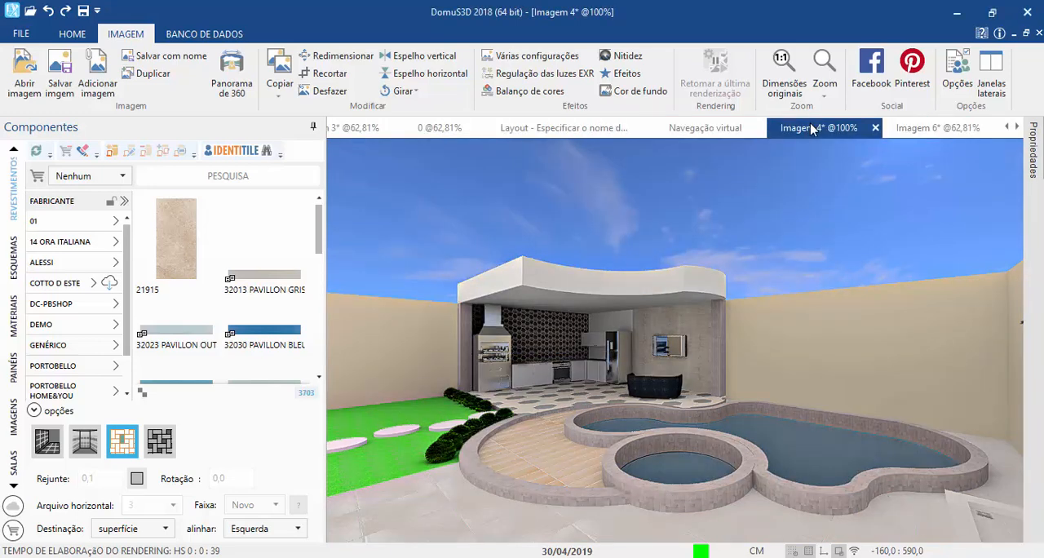
left_click(891, 128)
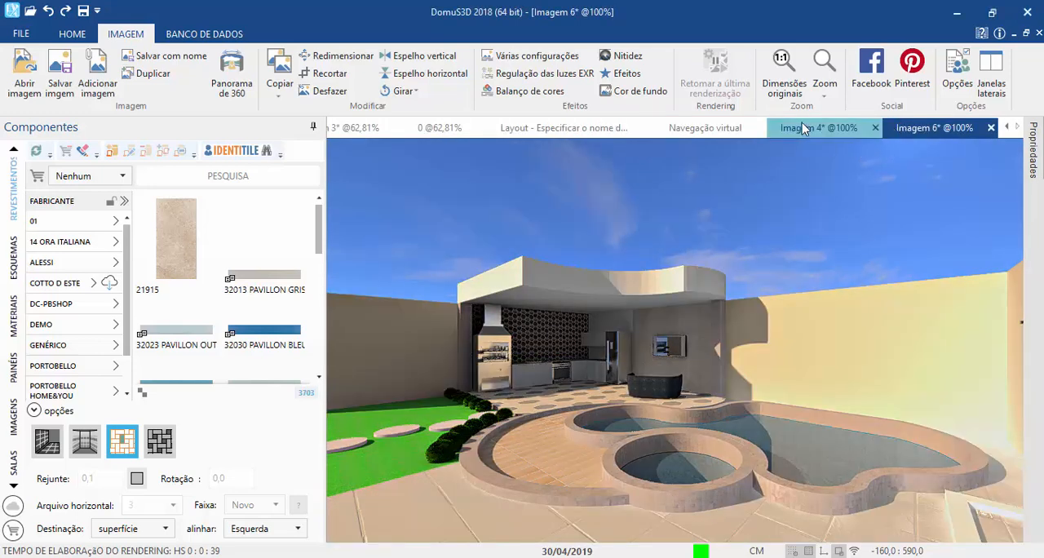
left_click(802, 128)
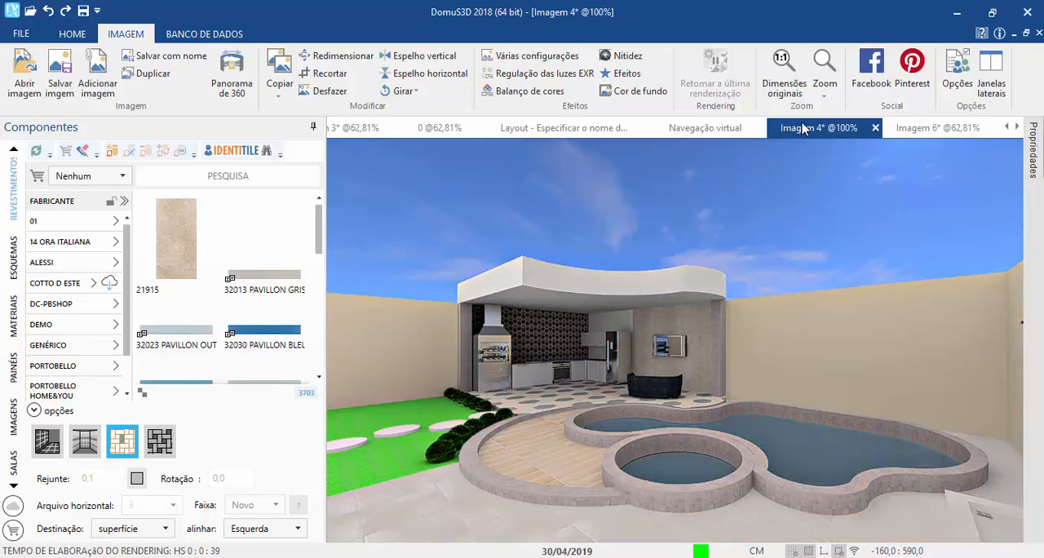